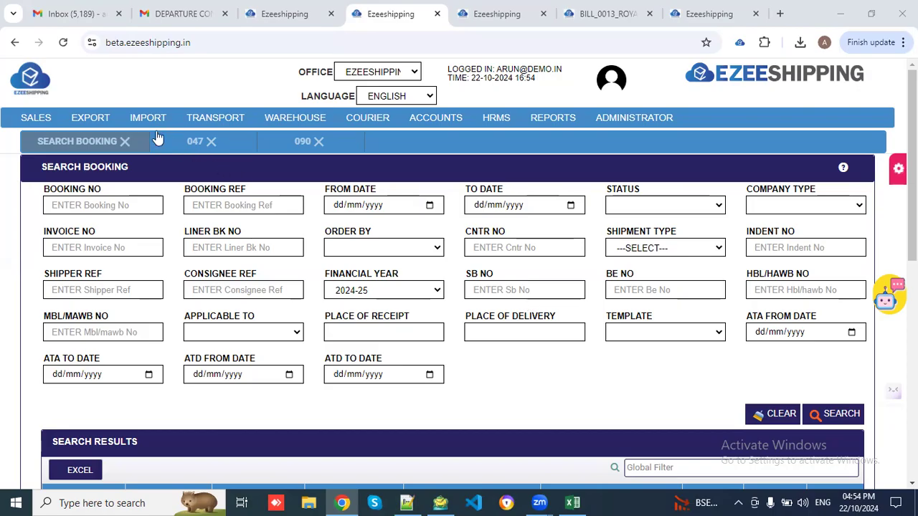
- Open the first already loaded import air booking and review its header details, from shipment type to customer care
{"action": "mouse_move", "coordinate": [146, 122]}
{"action": "mouse_move", "coordinate": [158, 154]}
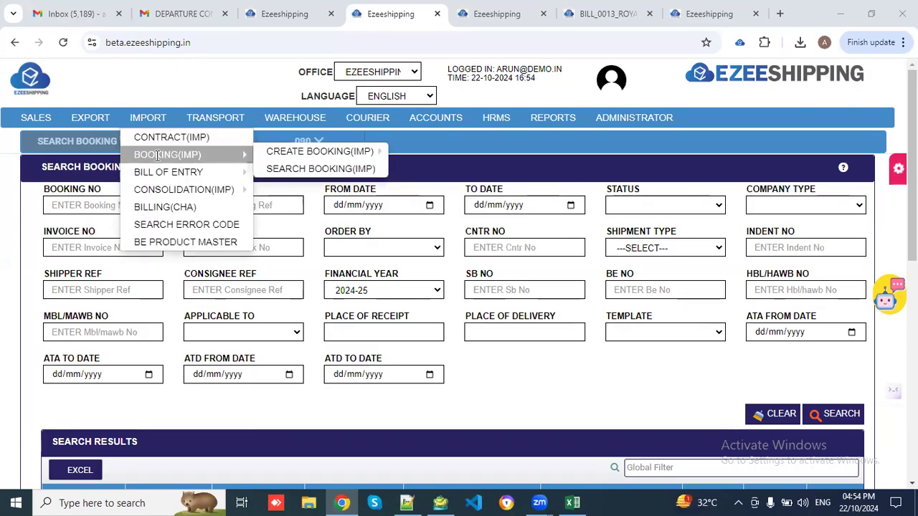
{"action": "mouse_move", "coordinate": [277, 152]}
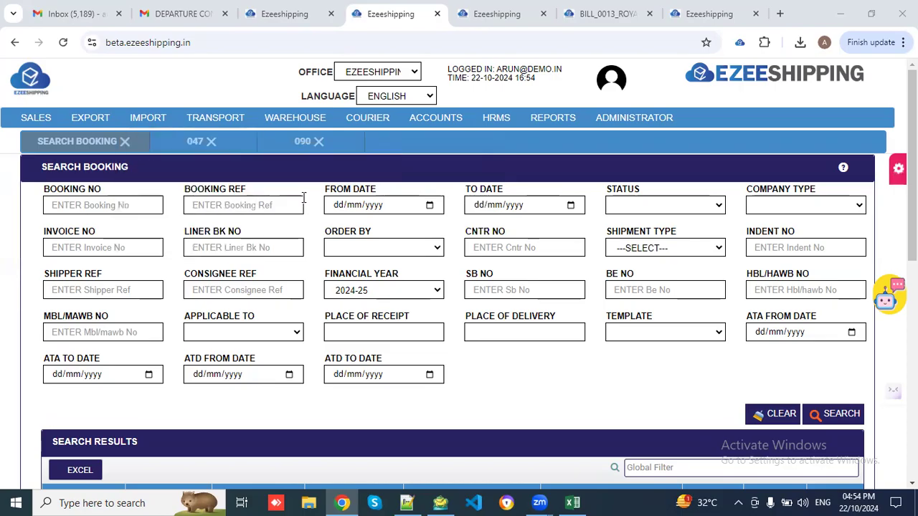
{"action": "left_click", "coordinate": [190, 143]}
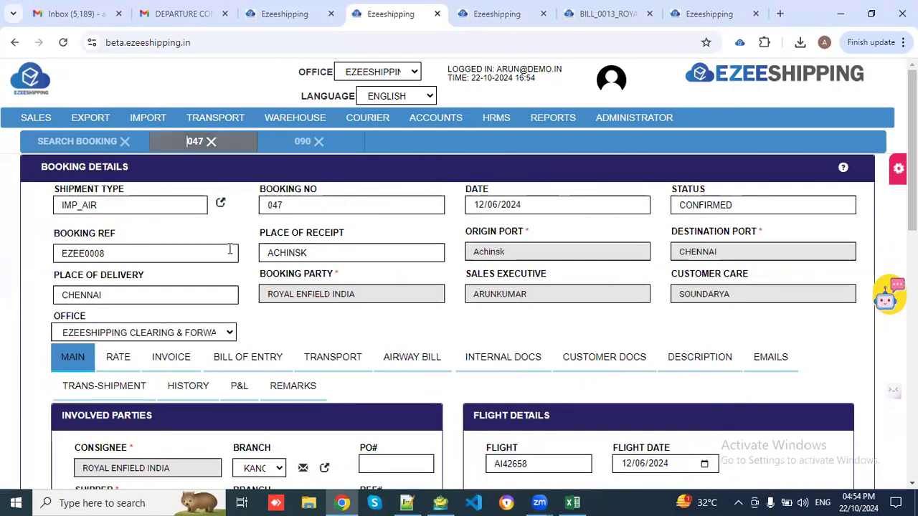
{"action": "scroll", "coordinate": [230, 249], "scroll_direction": "down", "scroll_amount": 1}
{"action": "scroll", "coordinate": [230, 249], "scroll_direction": "down", "scroll_amount": 2}
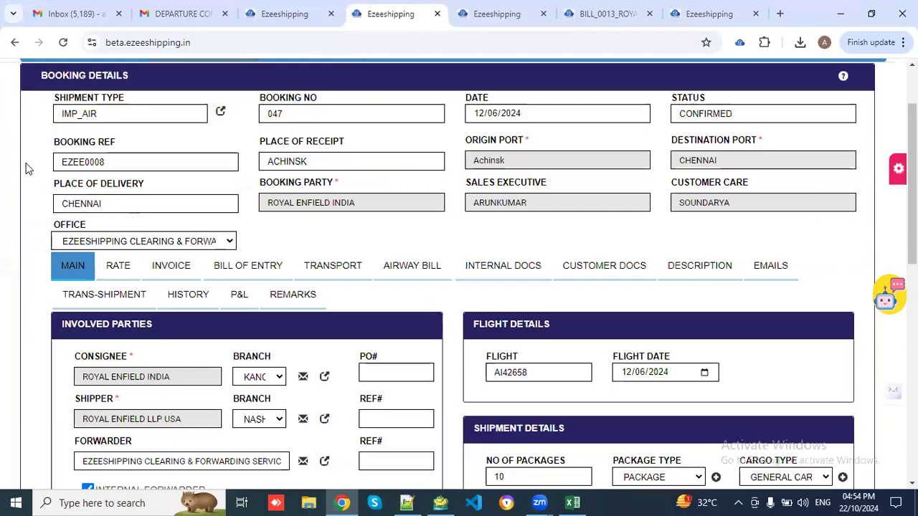
{"action": "scroll", "coordinate": [25, 169], "scroll_direction": "down", "scroll_amount": 1}
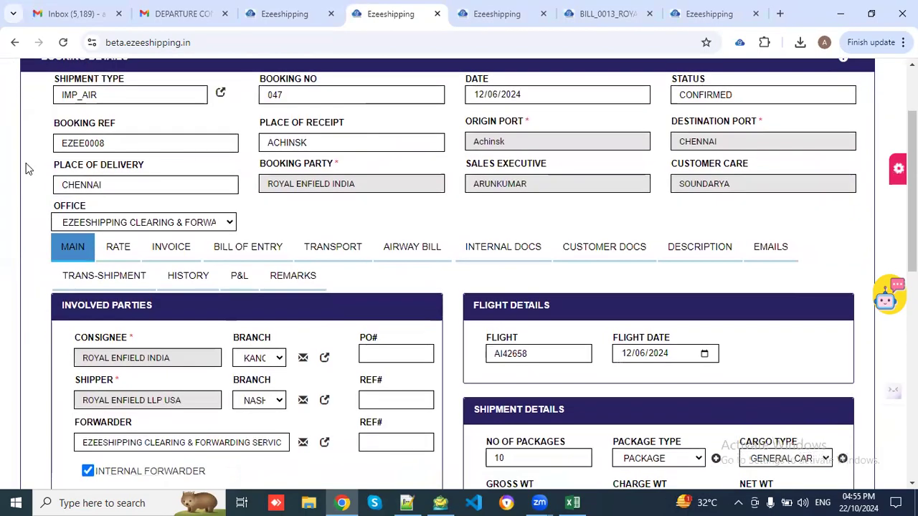
{"action": "scroll", "coordinate": [25, 169], "scroll_direction": "up", "scroll_amount": 1}
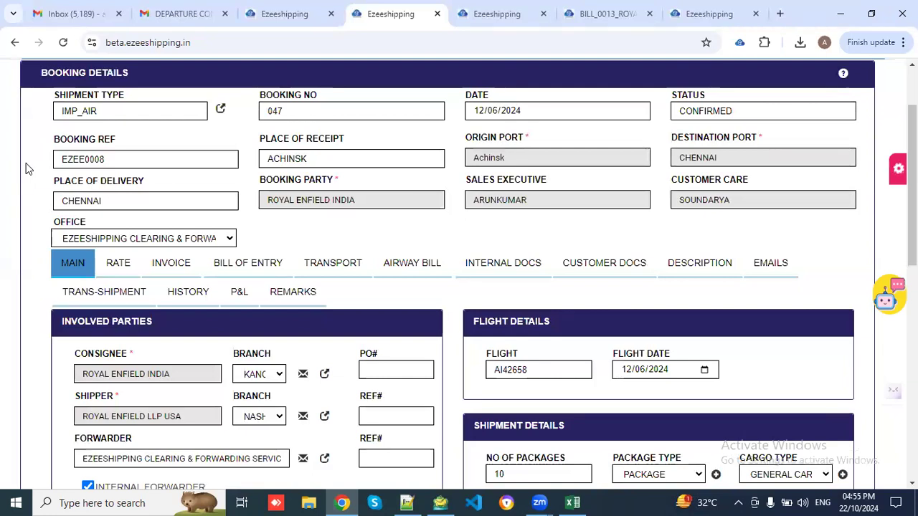
{"action": "scroll", "coordinate": [25, 168], "scroll_direction": "down", "scroll_amount": 1}
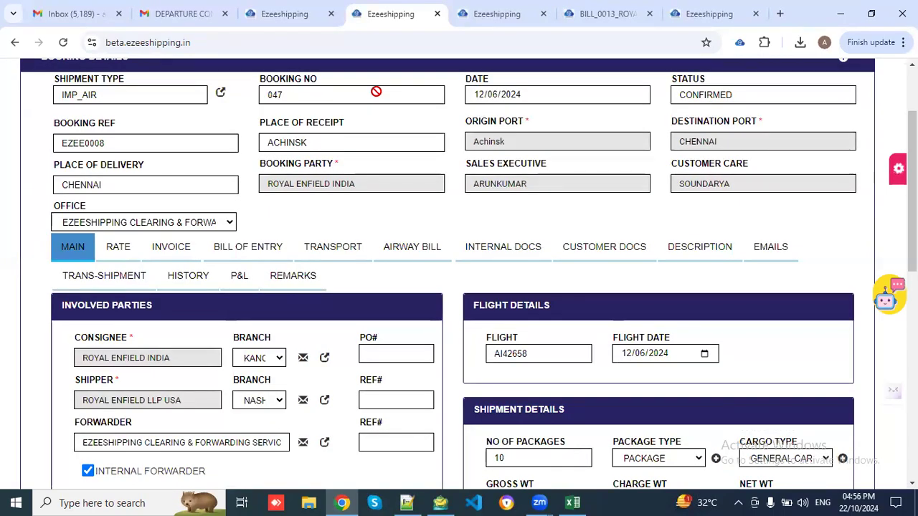
{"action": "scroll", "coordinate": [246, 129], "scroll_direction": "down", "scroll_amount": 1}
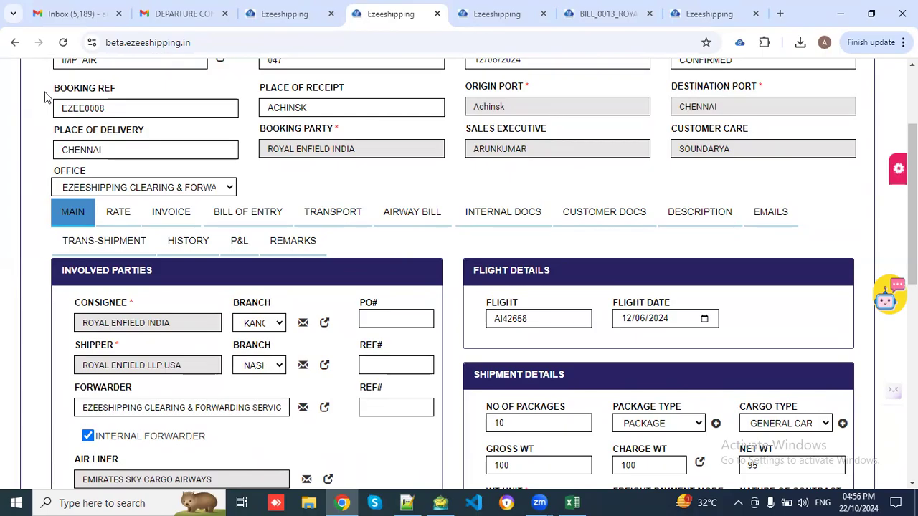
{"action": "scroll", "coordinate": [45, 97], "scroll_direction": "down", "scroll_amount": 1}
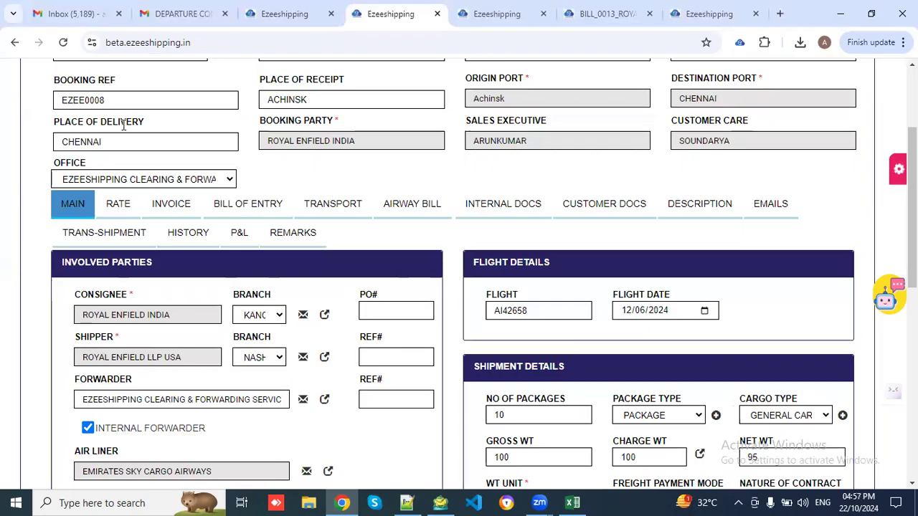
{"action": "scroll", "coordinate": [204, 143], "scroll_direction": "down", "scroll_amount": 1}
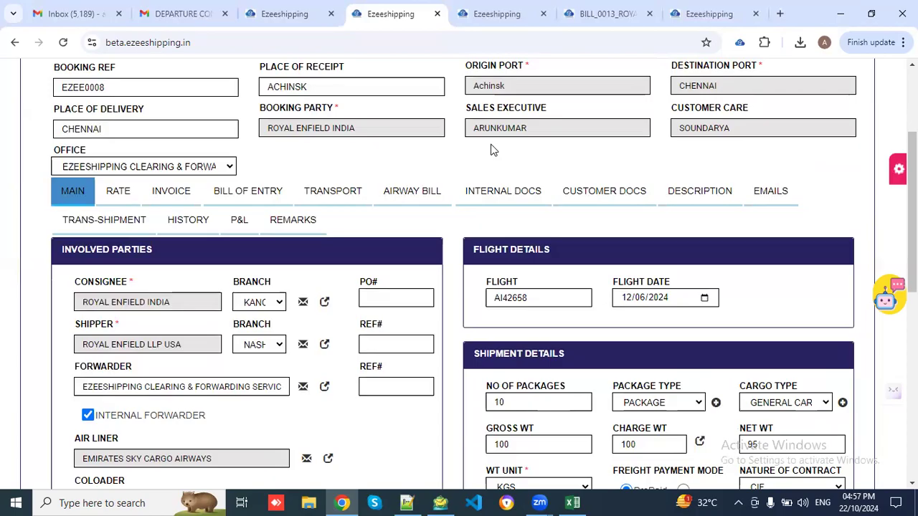
- Review the booking's involved parties from consignee to reference booking, including the additional other-party fields
{"action": "scroll", "coordinate": [492, 149], "scroll_direction": "down", "scroll_amount": 3}
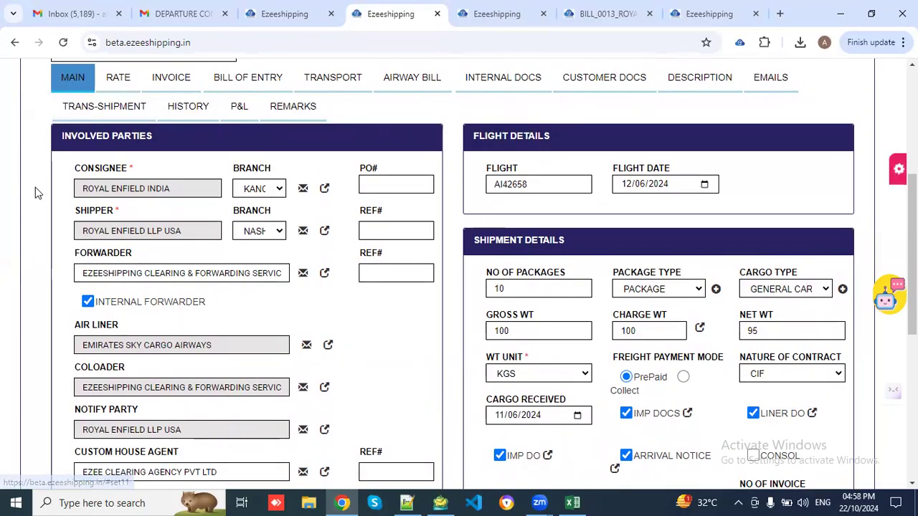
{"action": "scroll", "coordinate": [36, 188], "scroll_direction": "down", "scroll_amount": 1}
{"action": "scroll", "coordinate": [378, 284], "scroll_direction": "down", "scroll_amount": 1}
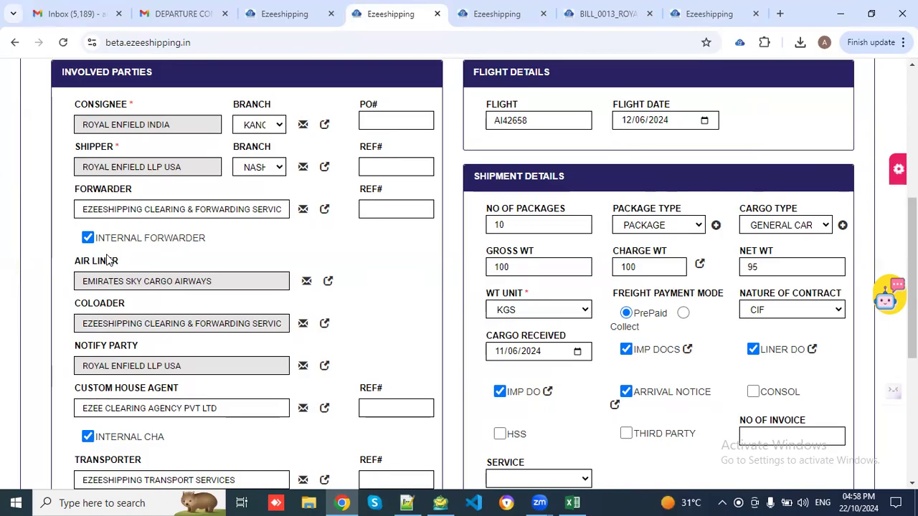
{"action": "scroll", "coordinate": [107, 260], "scroll_direction": "down", "scroll_amount": 1}
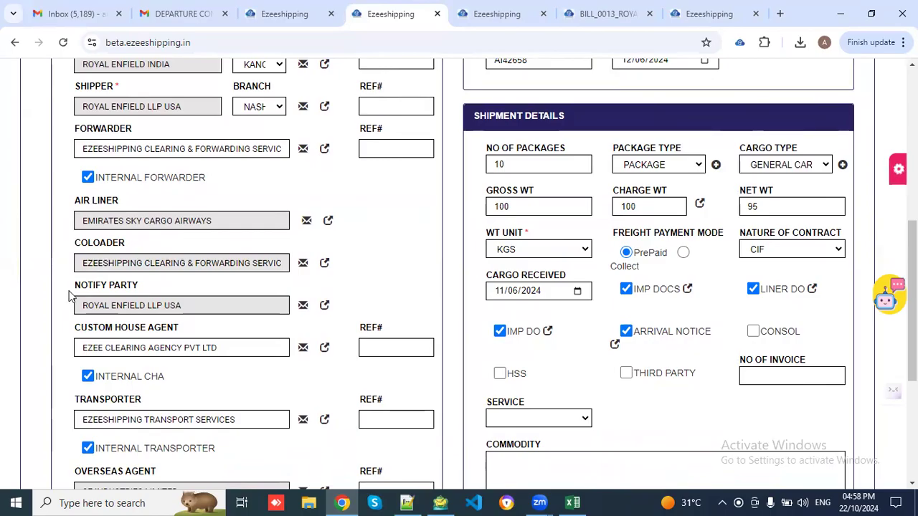
{"action": "scroll", "coordinate": [70, 296], "scroll_direction": "down", "scroll_amount": 2}
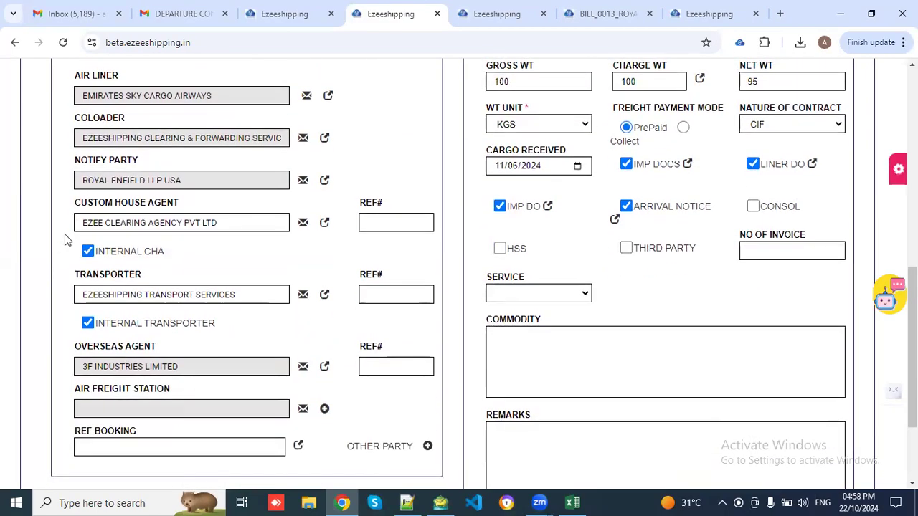
{"action": "scroll", "coordinate": [63, 244], "scroll_direction": "down", "scroll_amount": 1}
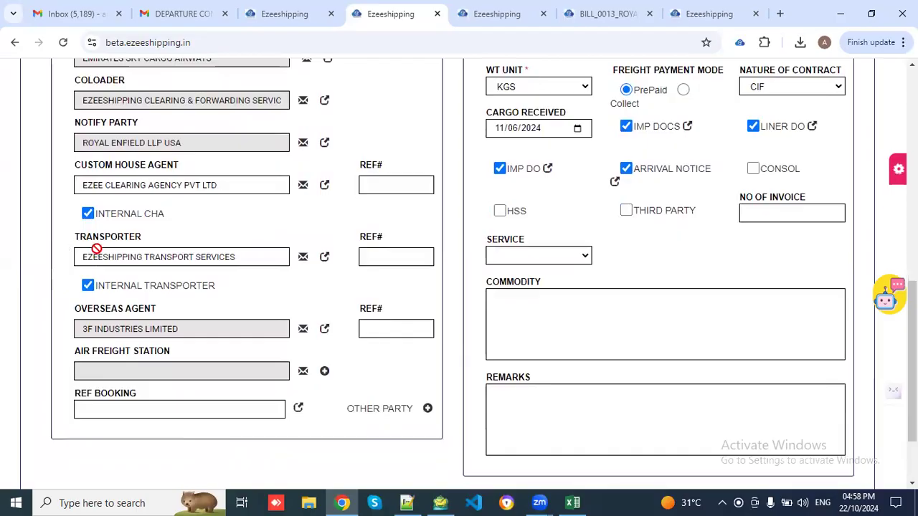
{"action": "scroll", "coordinate": [102, 252], "scroll_direction": "down", "scroll_amount": 1}
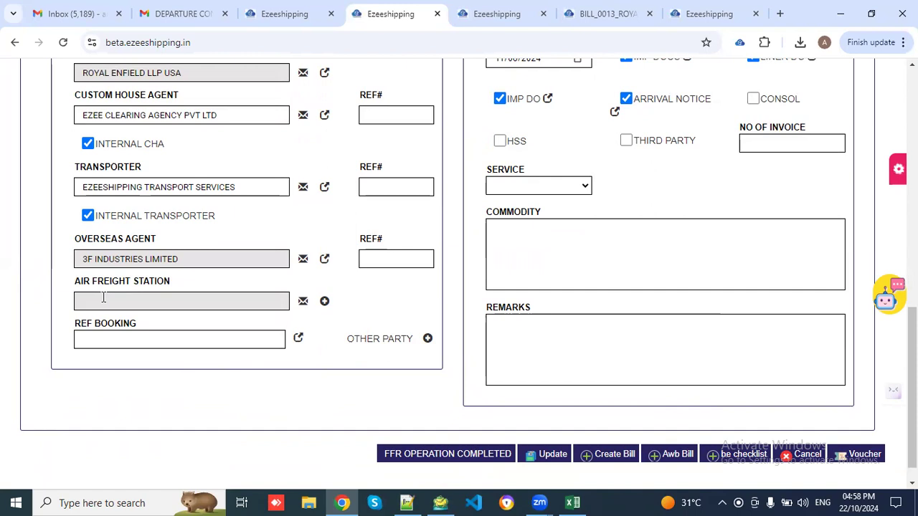
{"action": "left_click", "coordinate": [427, 339]}
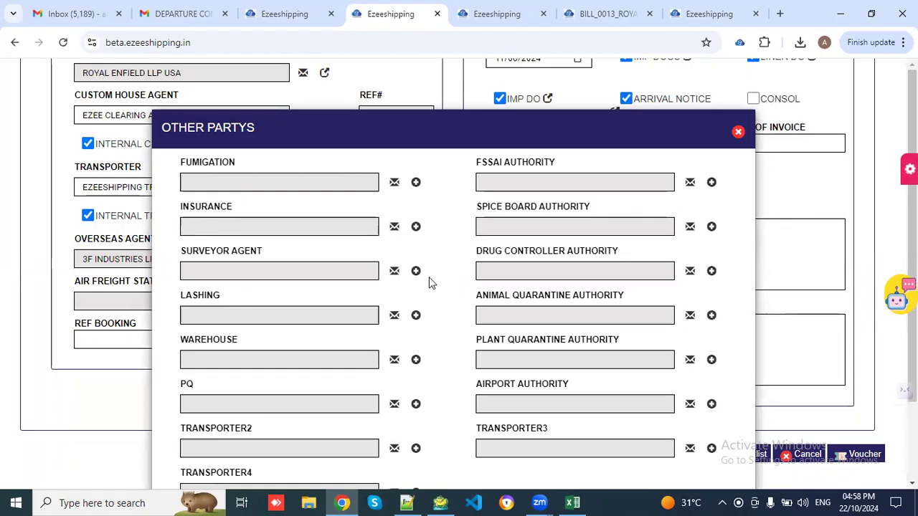
{"action": "left_click", "coordinate": [738, 136]}
- Review the booking's flight details and shipment details, including packages, weights, freight payment mode and document options
{"action": "scroll", "coordinate": [501, 156], "scroll_direction": "up", "scroll_amount": 5}
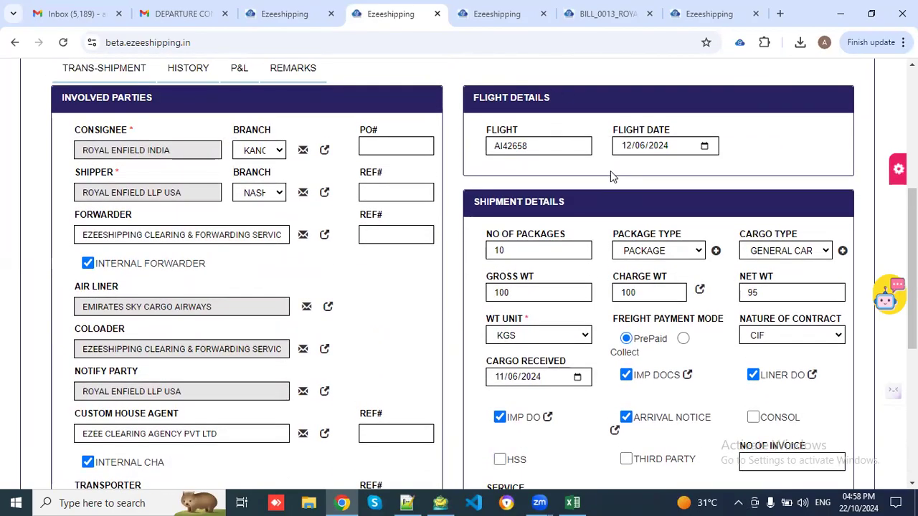
{"action": "scroll", "coordinate": [610, 170], "scroll_direction": "down", "scroll_amount": 3}
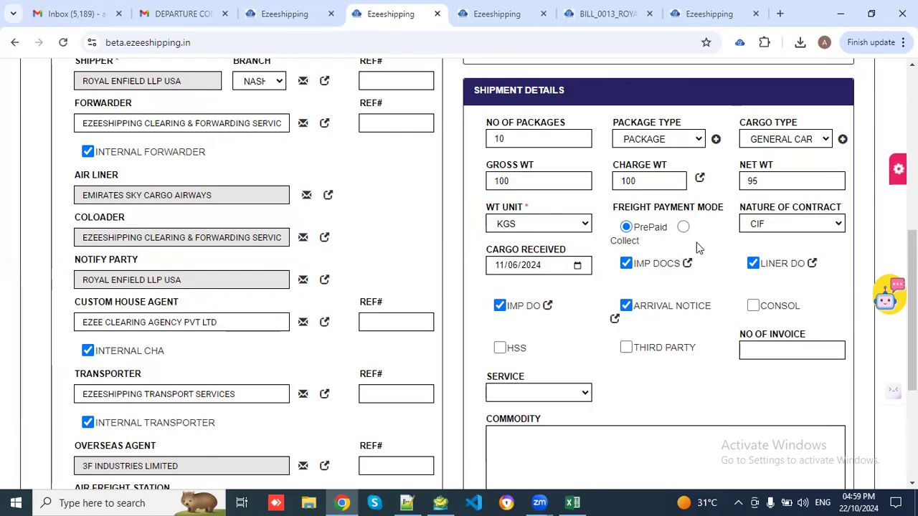
{"action": "scroll", "coordinate": [697, 246], "scroll_direction": "down", "scroll_amount": 2}
- Review the files attached to the booking as customer documents and internal documents
{"action": "scroll", "coordinate": [697, 241], "scroll_direction": "up", "scroll_amount": 6}
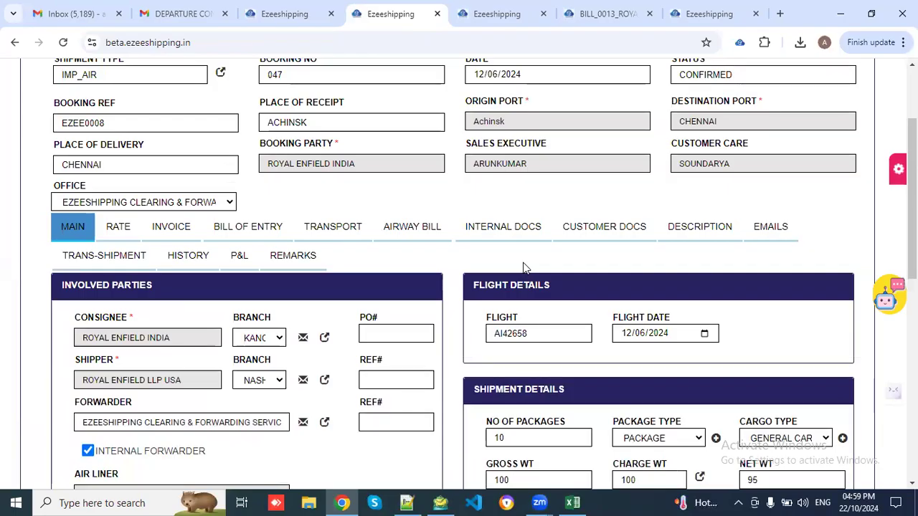
{"action": "left_click", "coordinate": [595, 238]}
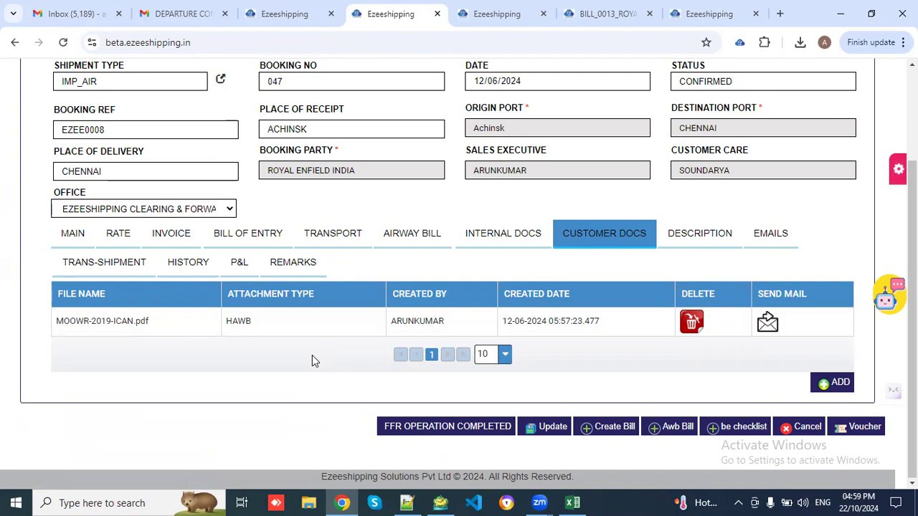
{"action": "left_click", "coordinate": [492, 236]}
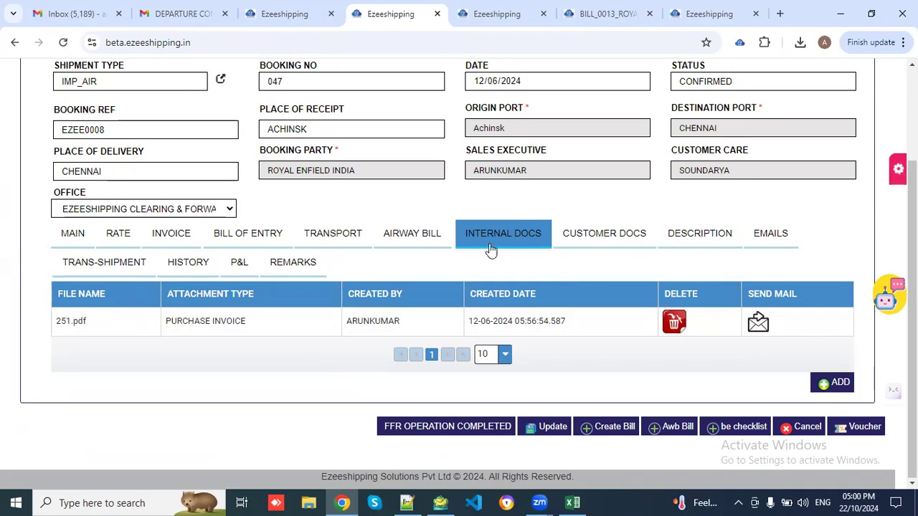
{"action": "left_click", "coordinate": [585, 246]}
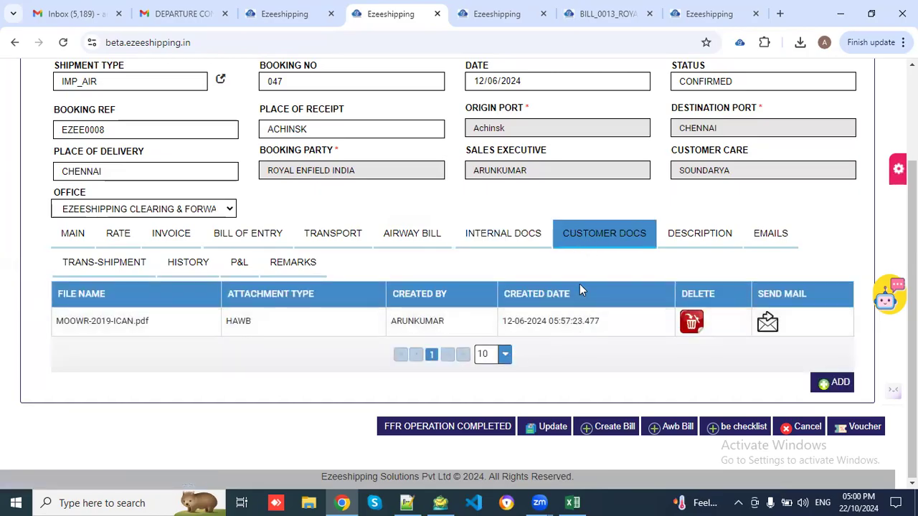
- View the details and item list of the booking's invoice, and close it without changes
{"action": "left_click", "coordinate": [171, 237]}
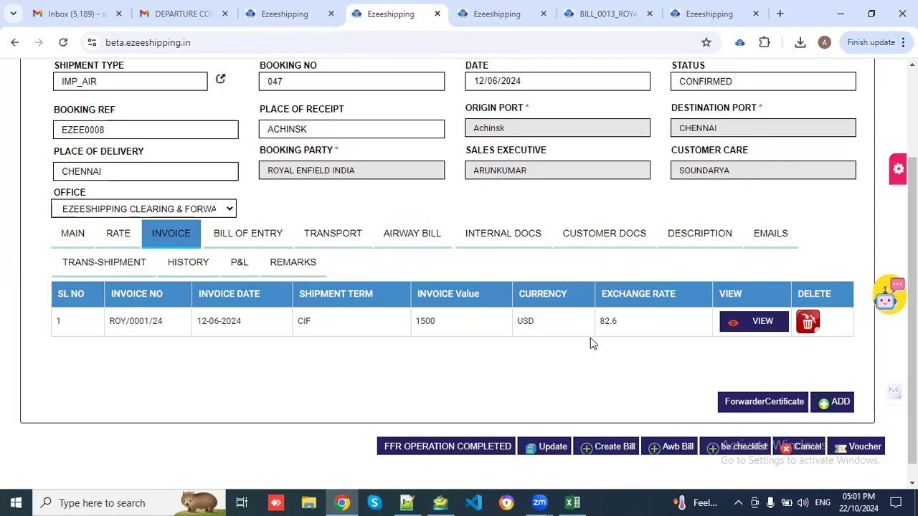
{"action": "left_click", "coordinate": [755, 324]}
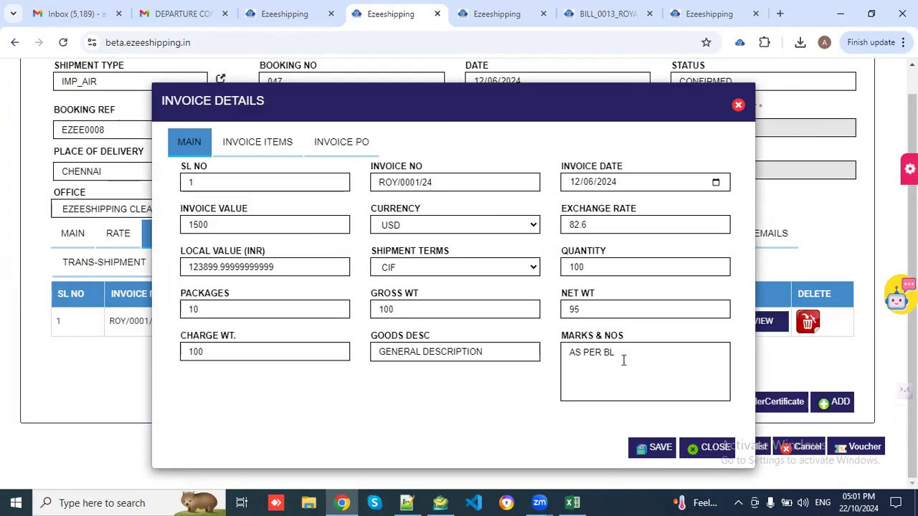
{"action": "left_click", "coordinate": [266, 147]}
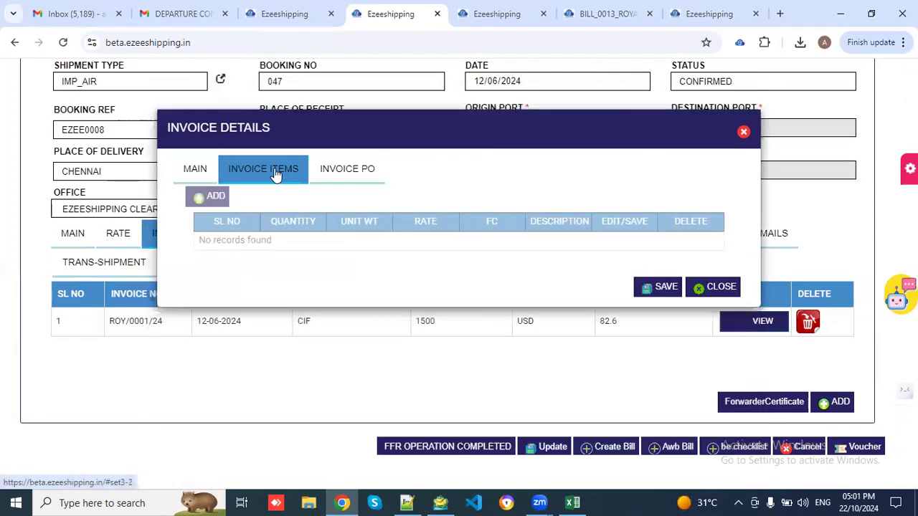
{"action": "left_click", "coordinate": [195, 170]}
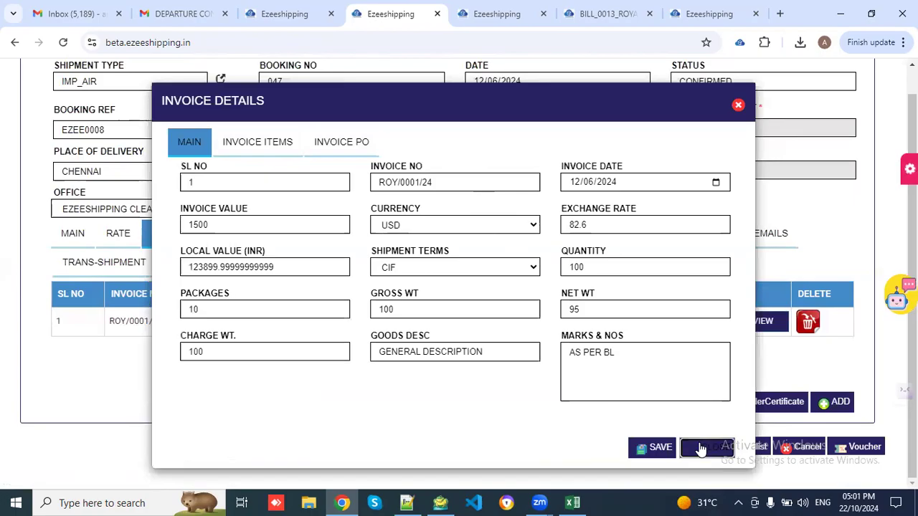
{"action": "left_click", "coordinate": [699, 447]}
- Revisit the booking's main details and examine its bill of entry's filing, documentation and field staff sections
{"action": "left_click", "coordinate": [87, 240]}
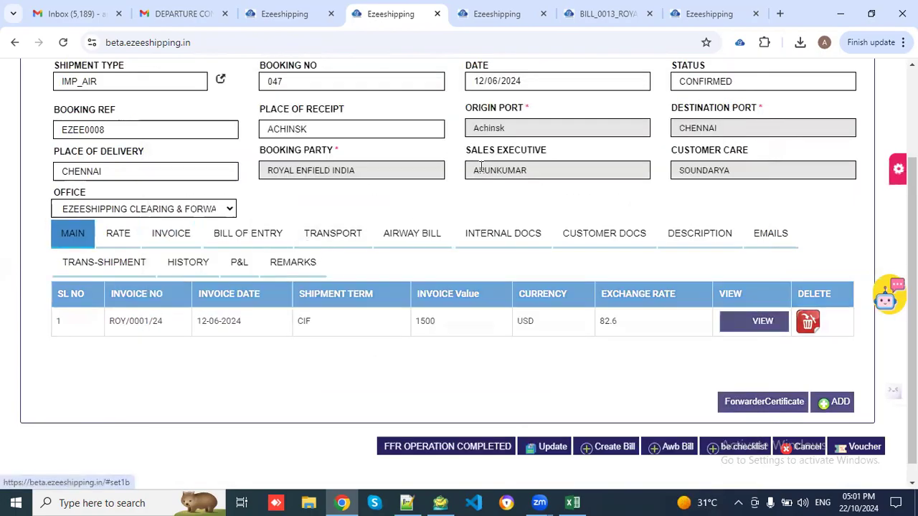
{"action": "scroll", "coordinate": [414, 201], "scroll_direction": "down", "scroll_amount": 1}
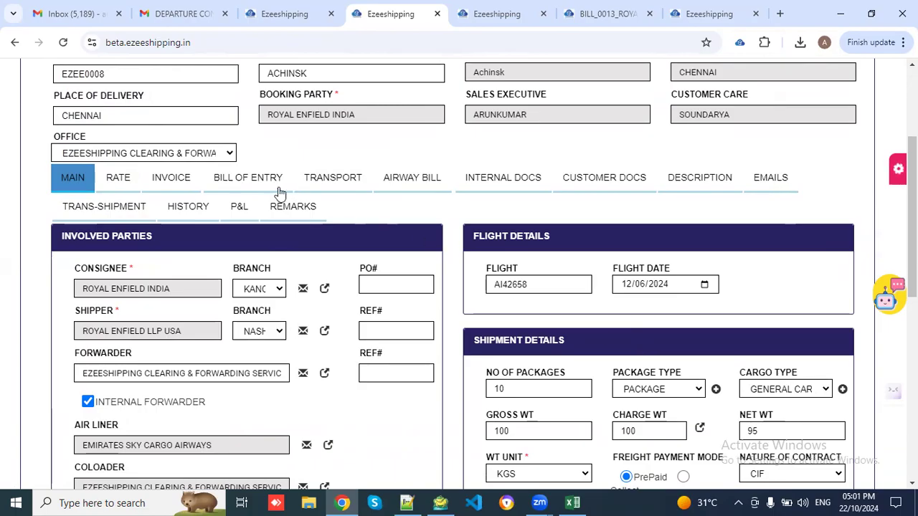
{"action": "left_click", "coordinate": [245, 185]}
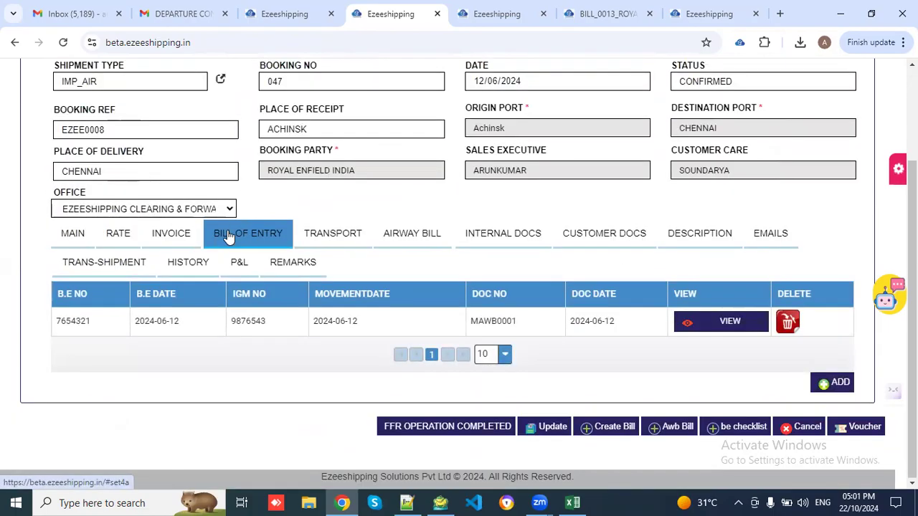
{"action": "left_click", "coordinate": [697, 322]}
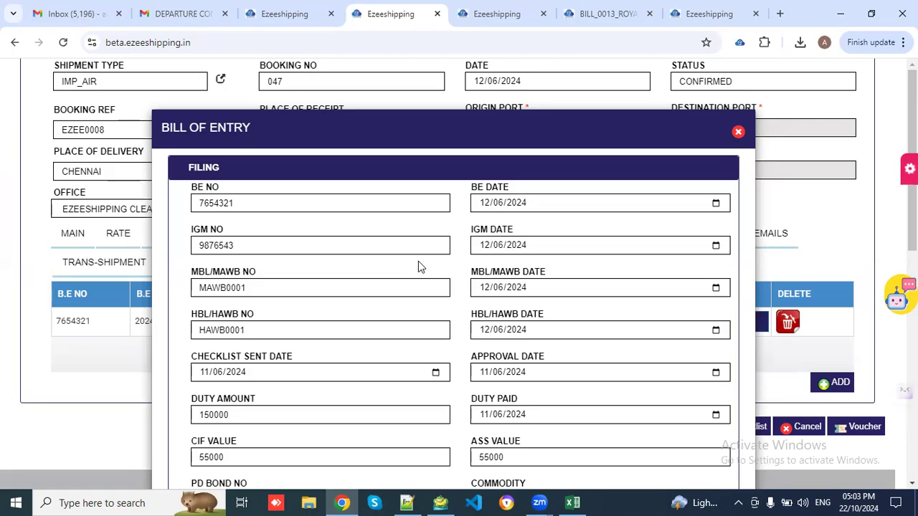
{"action": "scroll", "coordinate": [418, 261], "scroll_direction": "down", "scroll_amount": 2}
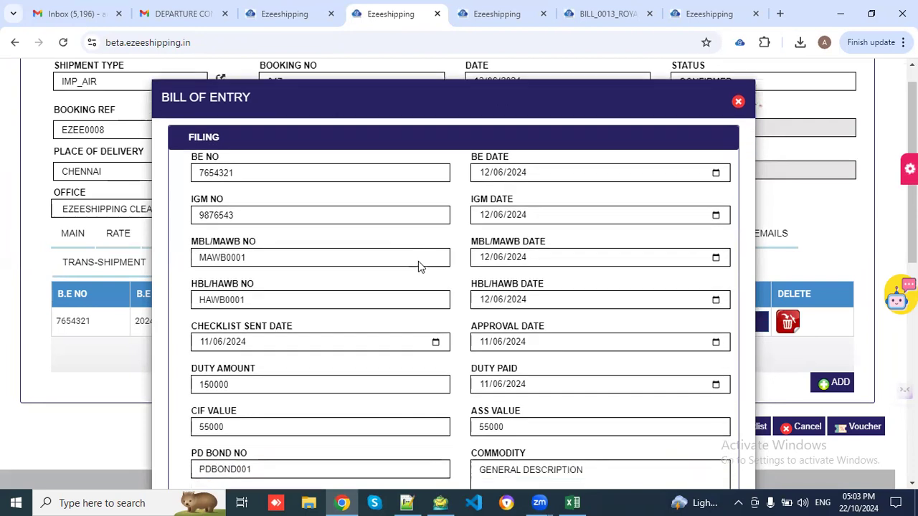
{"action": "scroll", "coordinate": [516, 259], "scroll_direction": "down", "scroll_amount": 5}
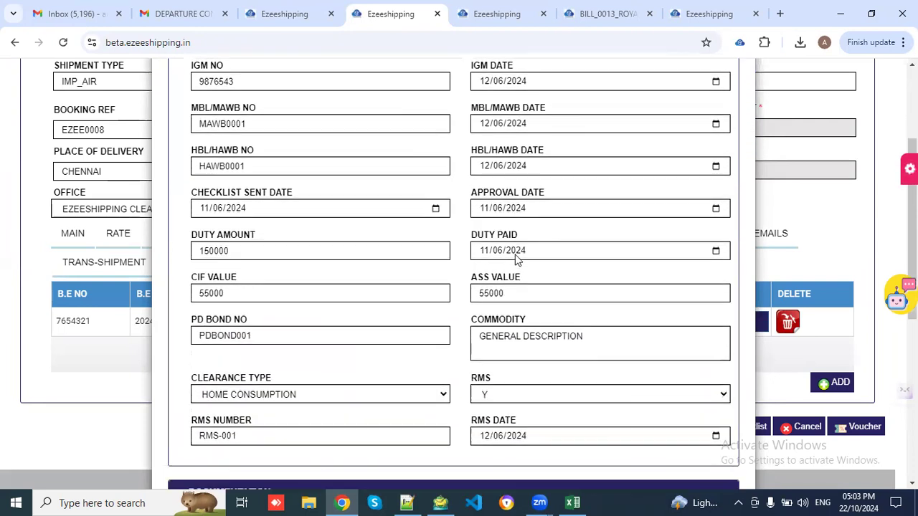
{"action": "scroll", "coordinate": [294, 349], "scroll_direction": "down", "scroll_amount": 1}
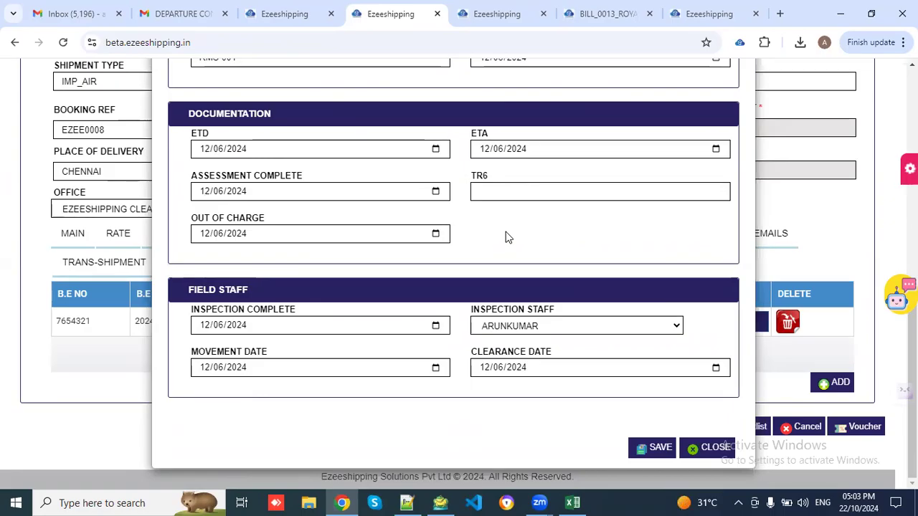
{"action": "left_click", "coordinate": [710, 448]}
- Review the booking's transport record, including its trip, consignment, invoice, insurance and LR details, and close it without changes
{"action": "left_click", "coordinate": [340, 235]}
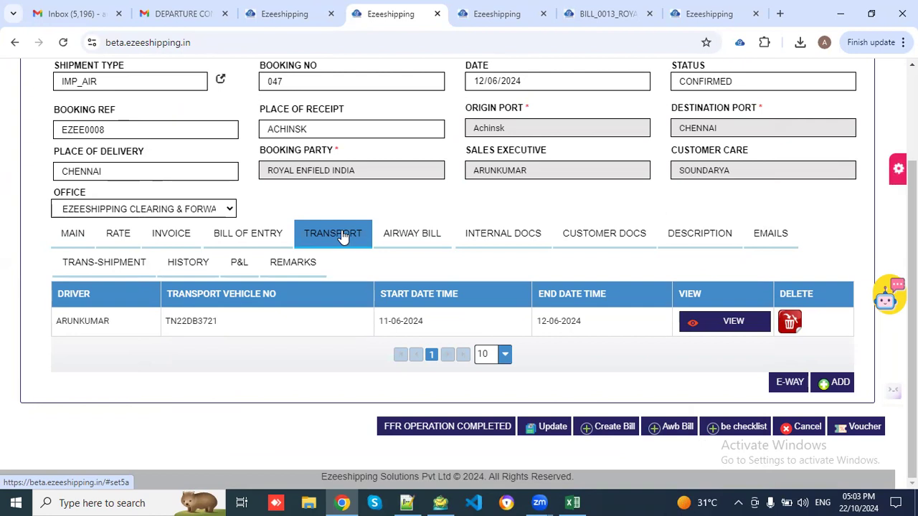
{"action": "left_click", "coordinate": [703, 328]}
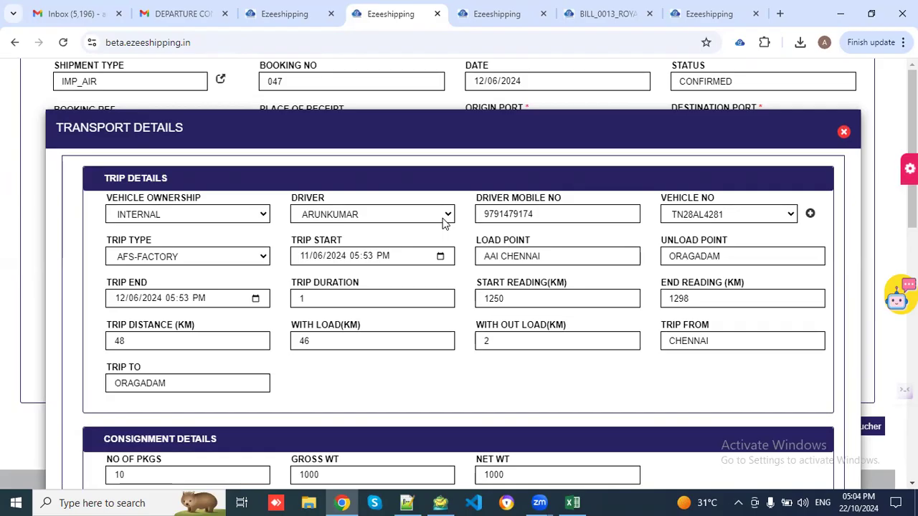
{"action": "scroll", "coordinate": [416, 324], "scroll_direction": "down", "scroll_amount": 3}
{"action": "scroll", "coordinate": [416, 328], "scroll_direction": "down", "scroll_amount": 3}
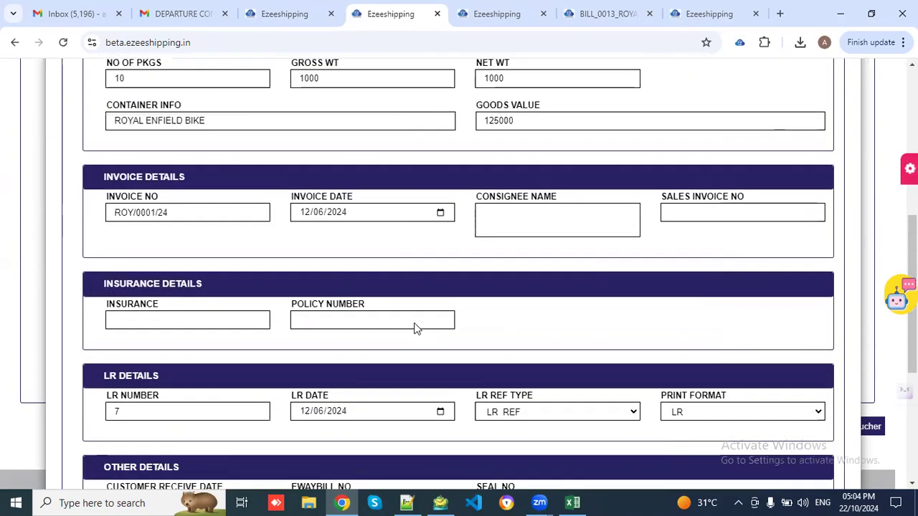
{"action": "scroll", "coordinate": [416, 328], "scroll_direction": "down", "scroll_amount": 2}
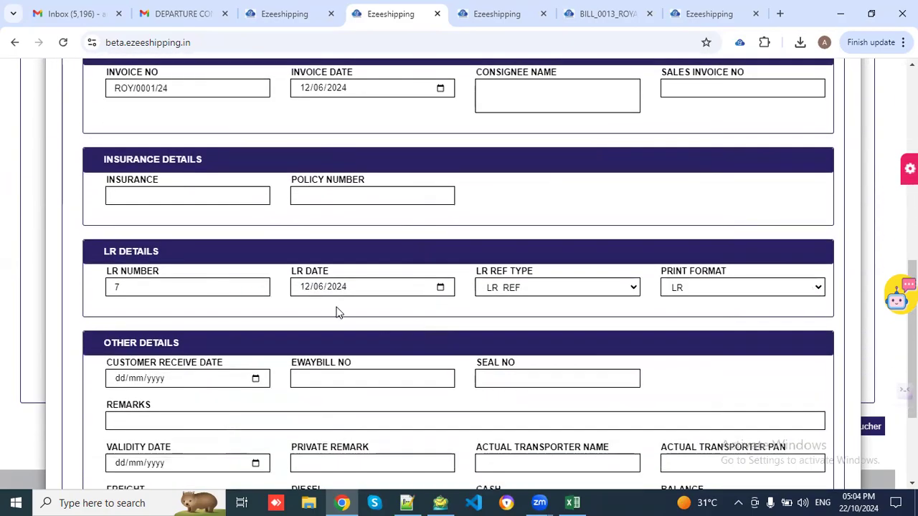
{"action": "scroll", "coordinate": [418, 241], "scroll_direction": "up", "scroll_amount": 9}
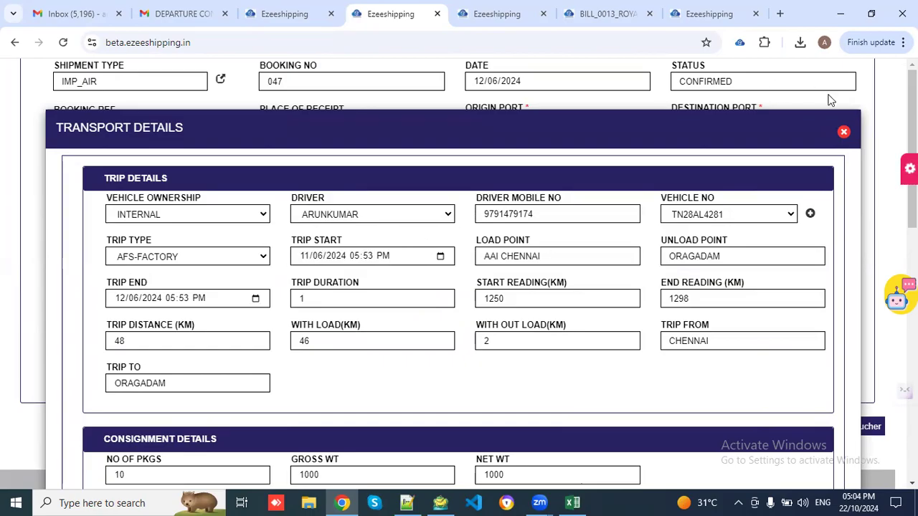
{"action": "left_click", "coordinate": [845, 135]}
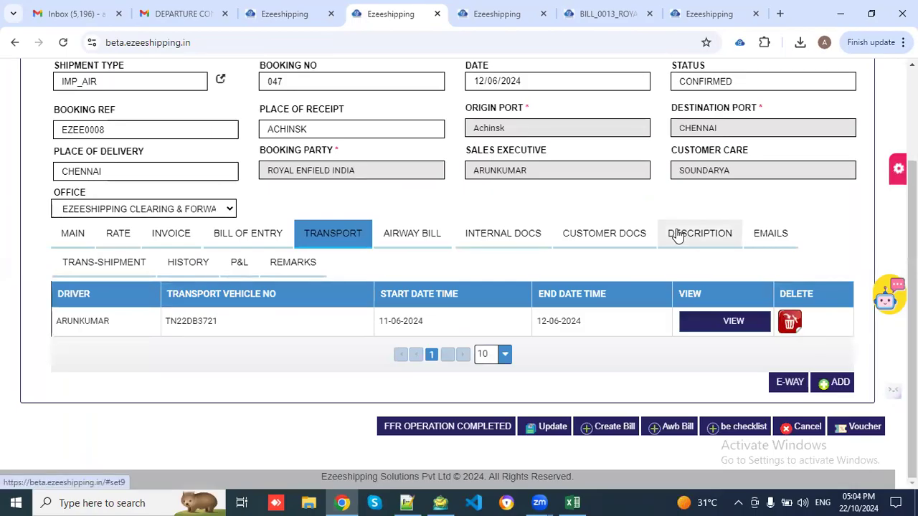
- Review the booking's airway bill details, including HAWB and MAWB numbers and dates, and check its email log
{"action": "left_click", "coordinate": [412, 247]}
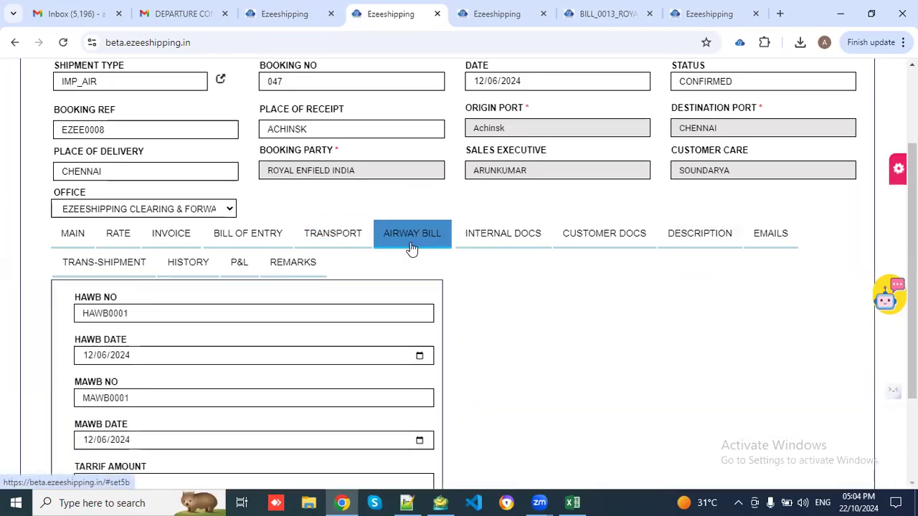
{"action": "scroll", "coordinate": [486, 310], "scroll_direction": "down", "scroll_amount": 1}
{"action": "scroll", "coordinate": [486, 309], "scroll_direction": "down", "scroll_amount": 1}
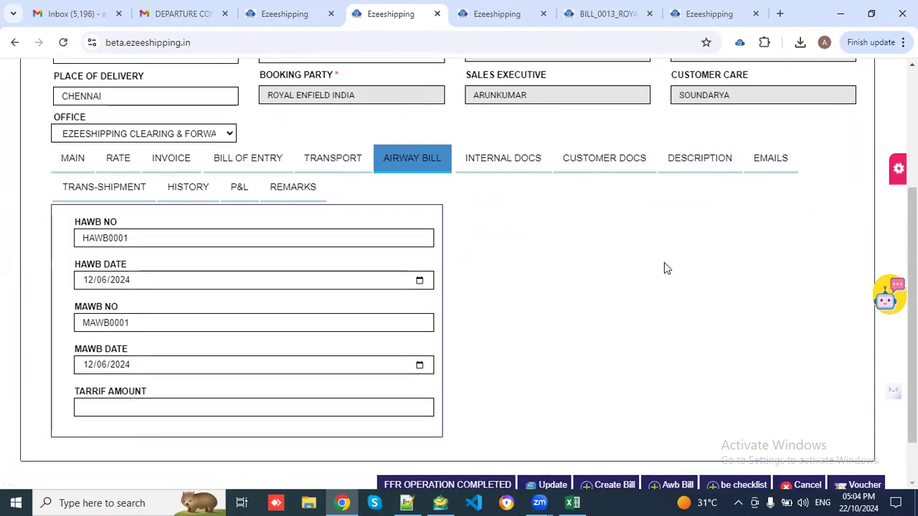
{"action": "left_click", "coordinate": [764, 168]}
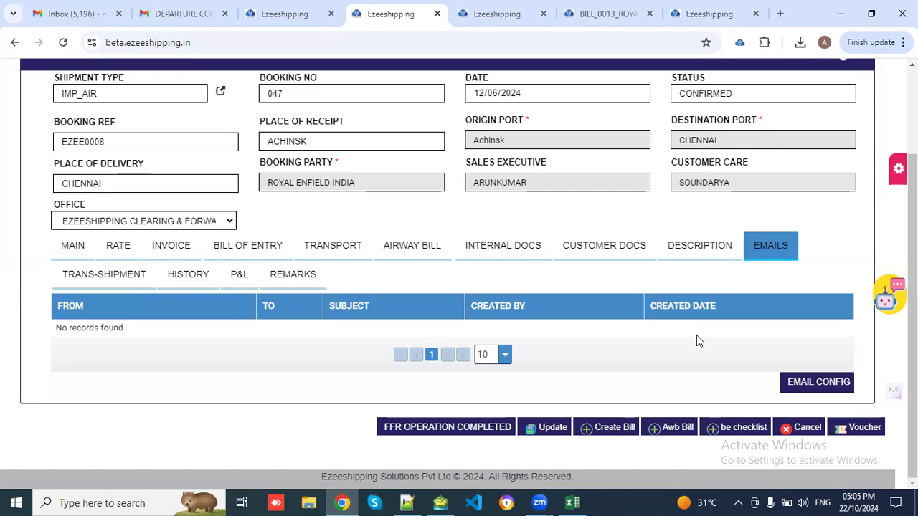
- View the trans-shipment record for flight AI42658, dismiss the date warning, and close the record without changes
{"action": "left_click", "coordinate": [109, 276]}
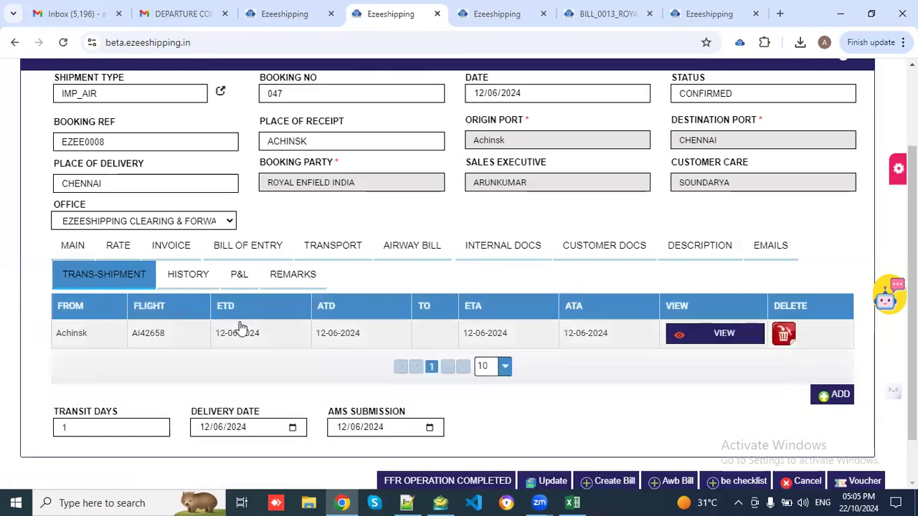
{"action": "scroll", "coordinate": [240, 326], "scroll_direction": "down", "scroll_amount": 1}
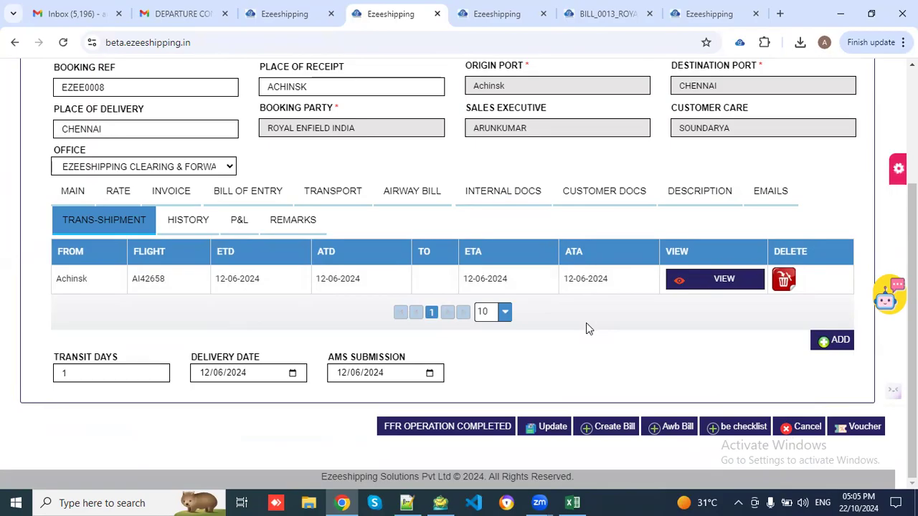
{"action": "left_click", "coordinate": [687, 288]}
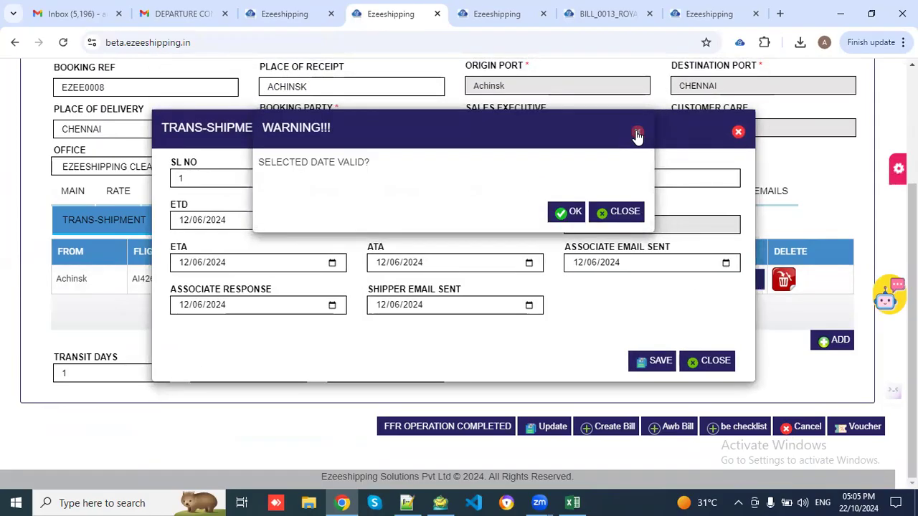
{"action": "left_click", "coordinate": [637, 134]}
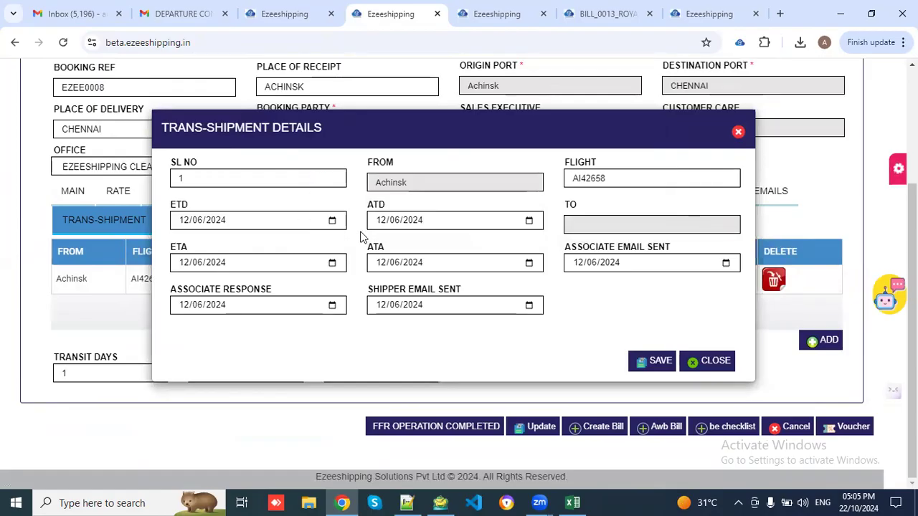
{"action": "left_click", "coordinate": [686, 369]}
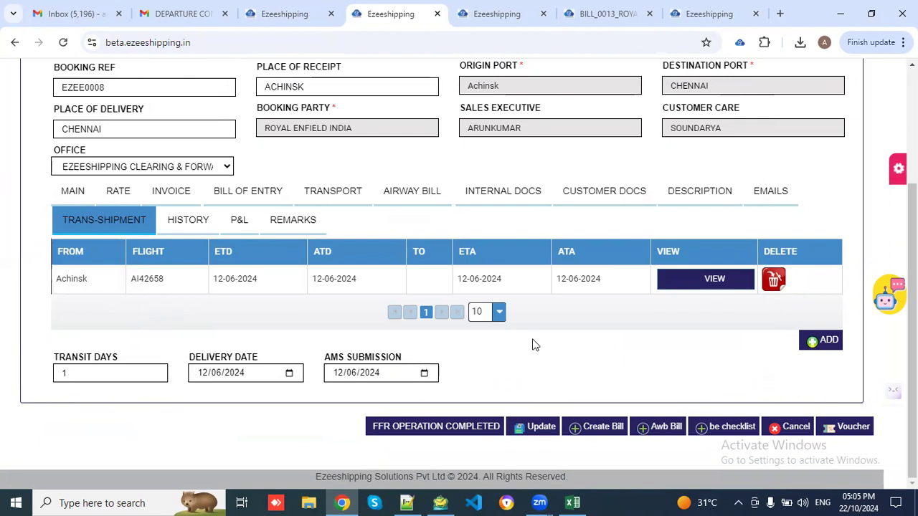
- Review the booking's history log of system messages and its list of stage remarks
{"action": "left_click", "coordinate": [184, 221]}
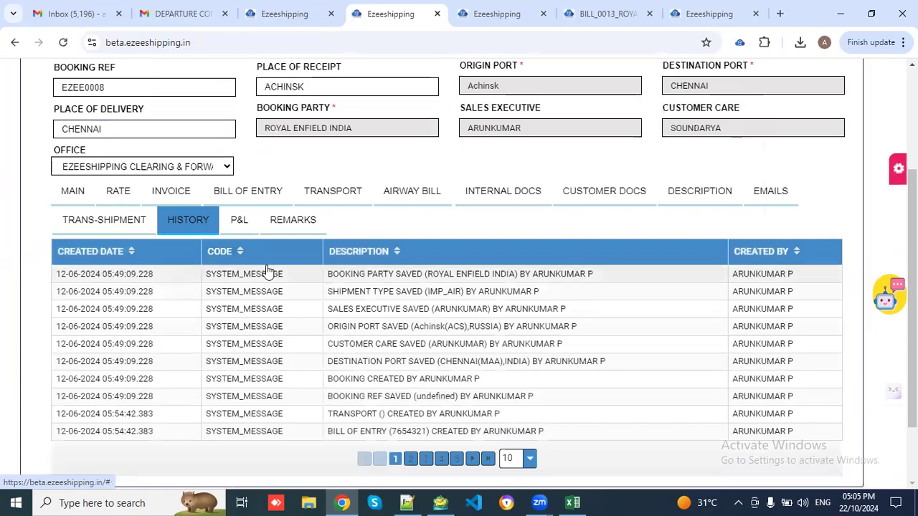
{"action": "scroll", "coordinate": [266, 271], "scroll_direction": "down", "scroll_amount": 1}
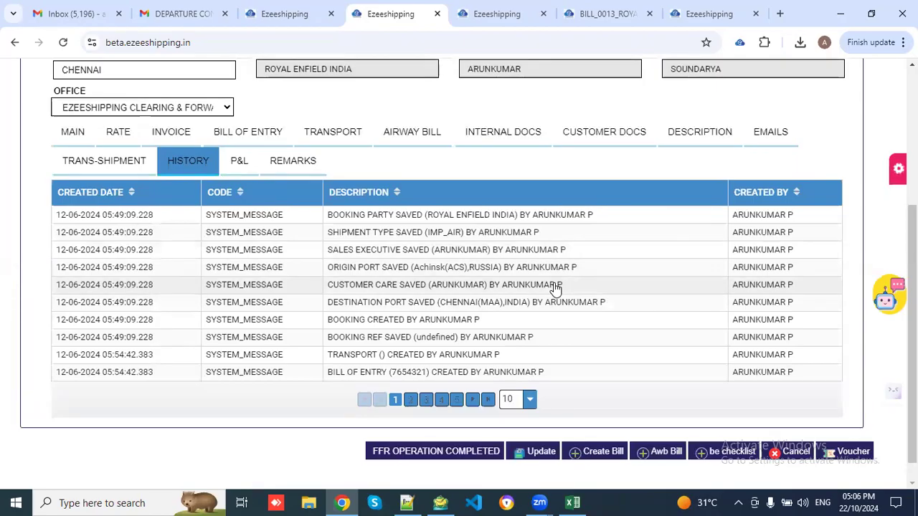
{"action": "left_click", "coordinate": [292, 162]}
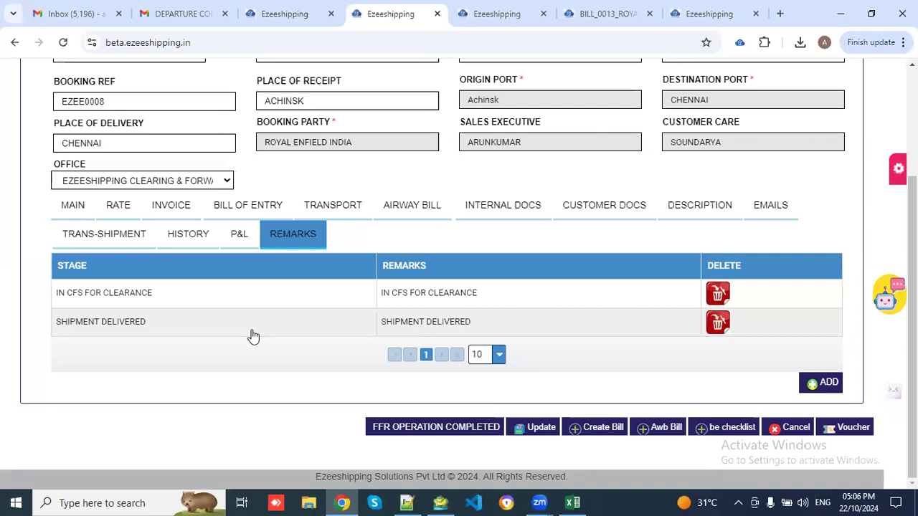
- Open a new remark entry, view the available stages and the form for defining stages, and close both without saving
{"action": "left_click", "coordinate": [830, 392]}
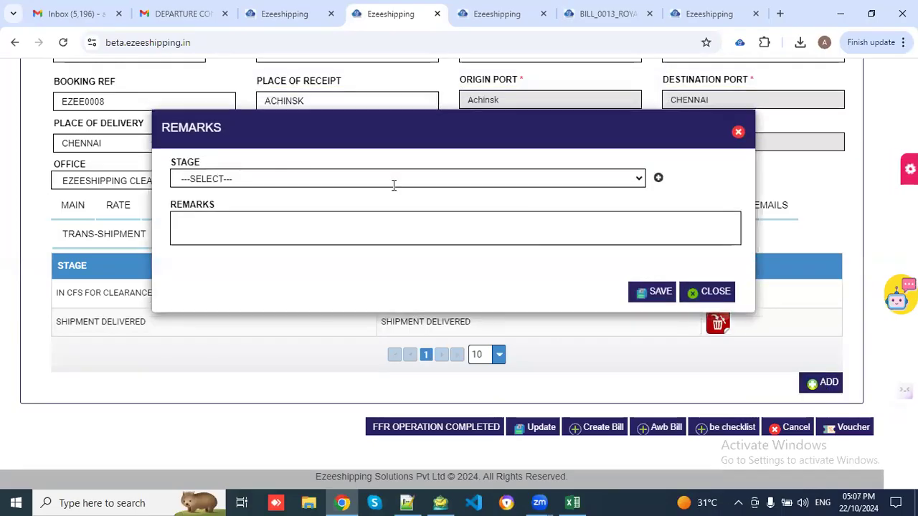
{"action": "left_click", "coordinate": [273, 180]}
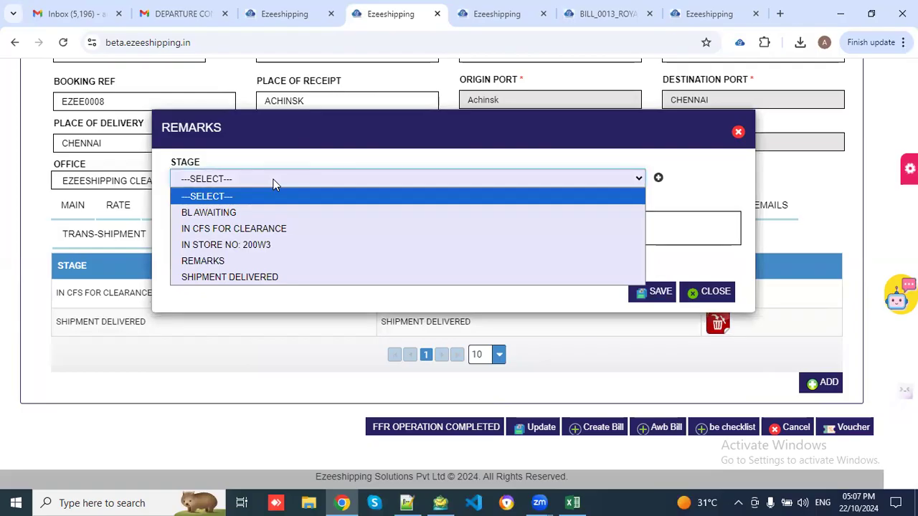
{"action": "left_click", "coordinate": [272, 183]}
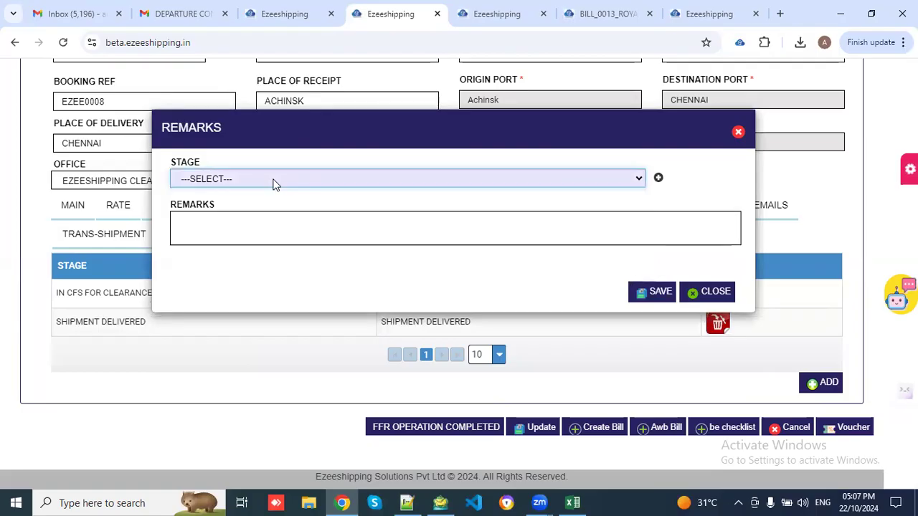
{"action": "left_click", "coordinate": [657, 179]}
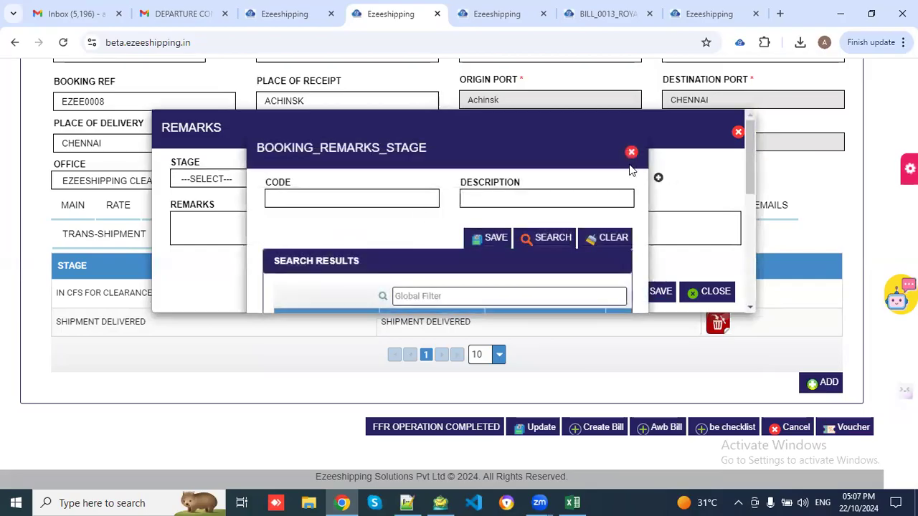
{"action": "left_click", "coordinate": [739, 134]}
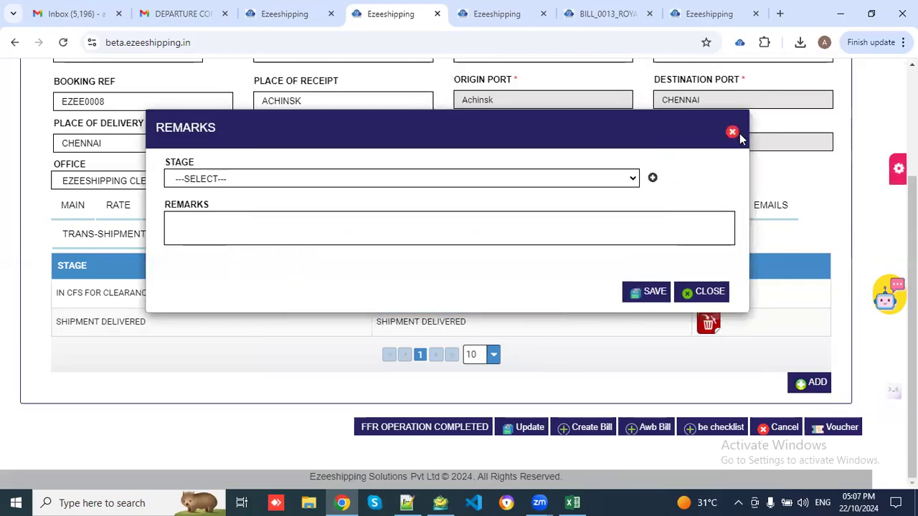
{"action": "left_click", "coordinate": [732, 133]}
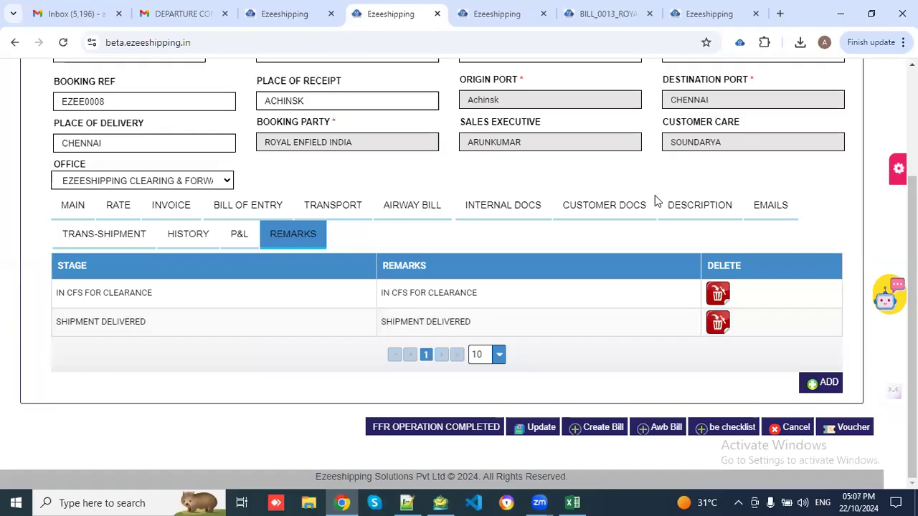
- Revisit the booking's main details and view the import document details from the shipment section, closing them without changes
{"action": "left_click", "coordinate": [84, 208]}
{"action": "scroll", "coordinate": [399, 339], "scroll_direction": "down", "scroll_amount": 2}
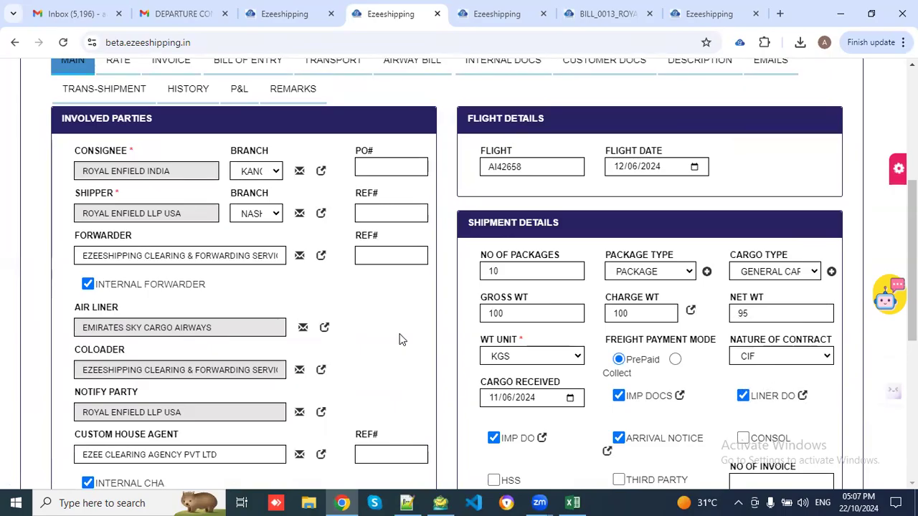
{"action": "scroll", "coordinate": [399, 339], "scroll_direction": "up", "scroll_amount": 1}
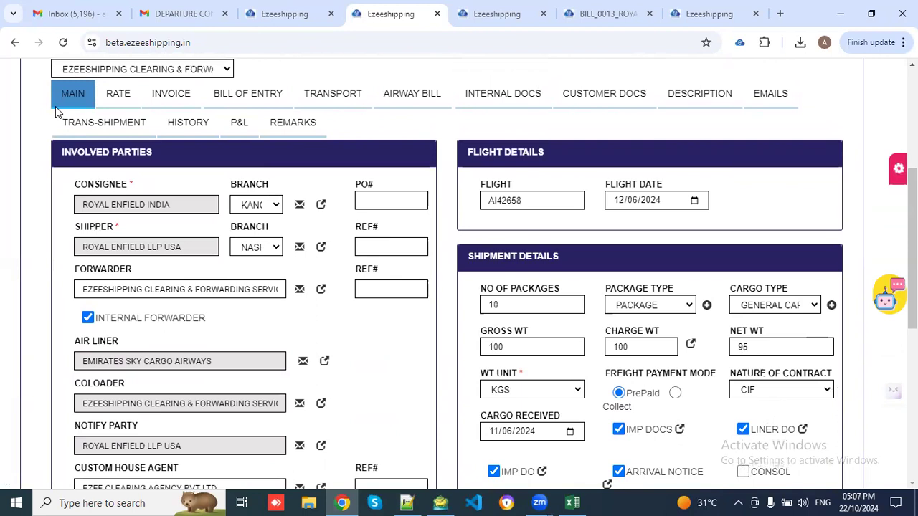
{"action": "scroll", "coordinate": [360, 262], "scroll_direction": "down", "scroll_amount": 2}
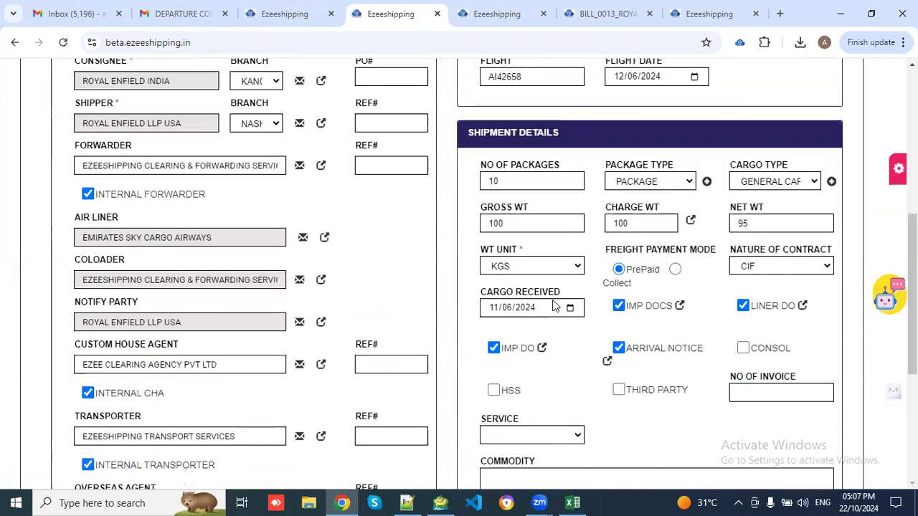
{"action": "scroll", "coordinate": [664, 322], "scroll_direction": "down", "scroll_amount": 1}
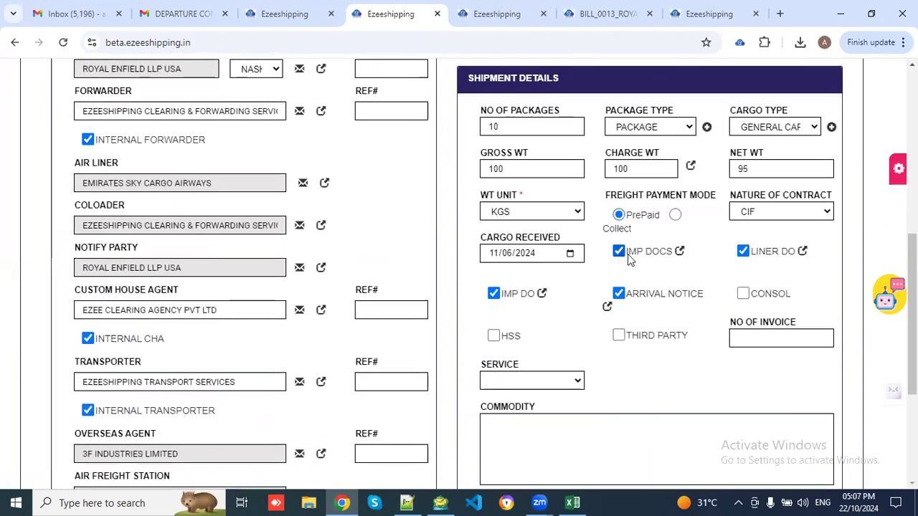
{"action": "left_click", "coordinate": [679, 252]}
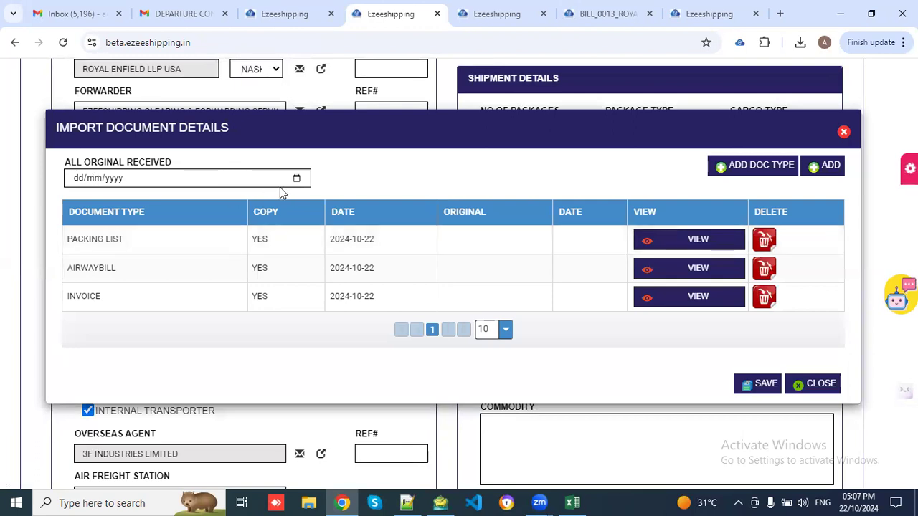
{"action": "left_click", "coordinate": [823, 388]}
- View the Liner DO details and the entry for invoice LINR/001, and close both without changes
{"action": "scroll", "coordinate": [708, 281], "scroll_direction": "down", "scroll_amount": 1}
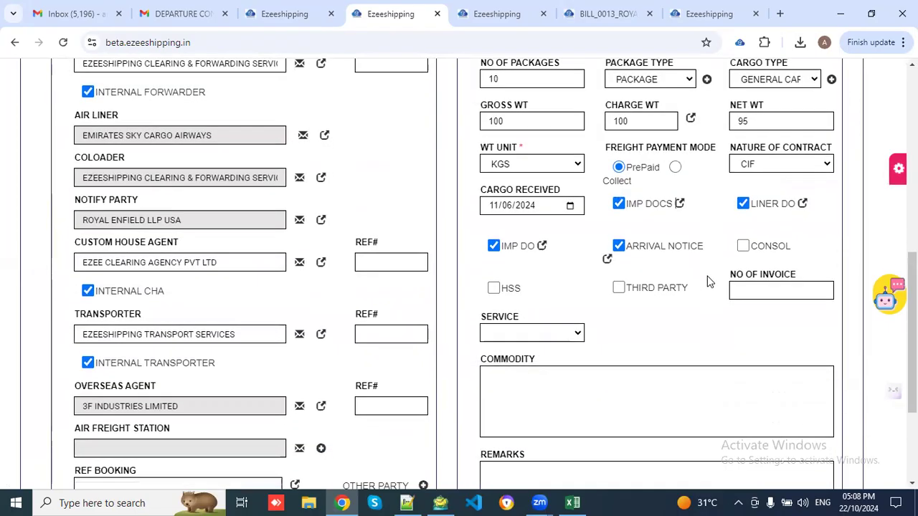
{"action": "left_click", "coordinate": [803, 205]}
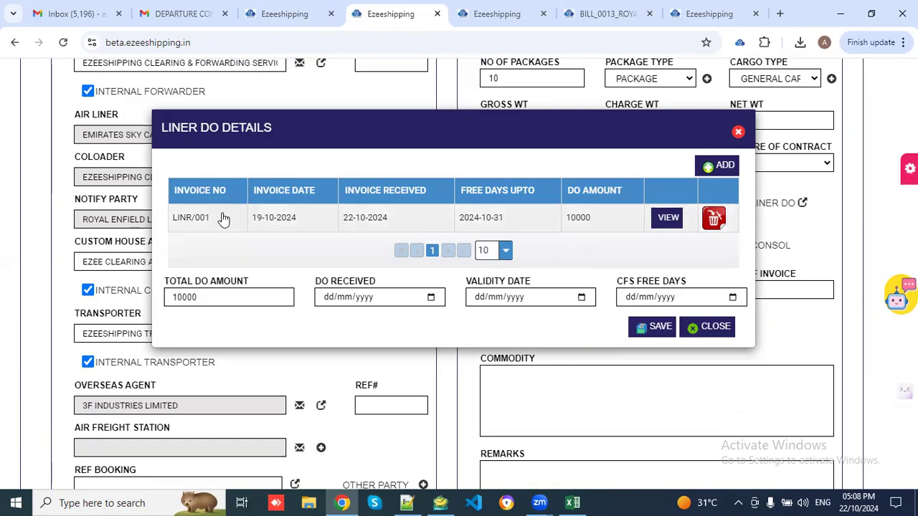
{"action": "left_click", "coordinate": [667, 219]}
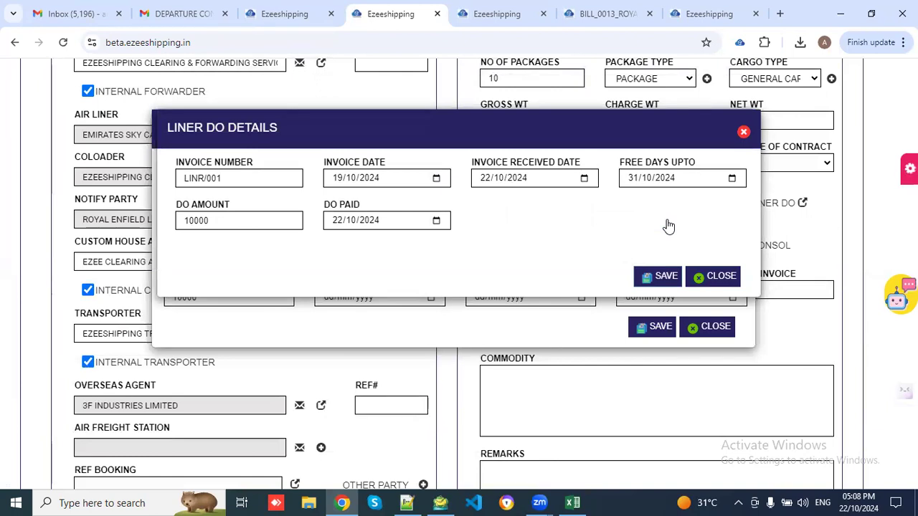
{"action": "left_click", "coordinate": [697, 276]}
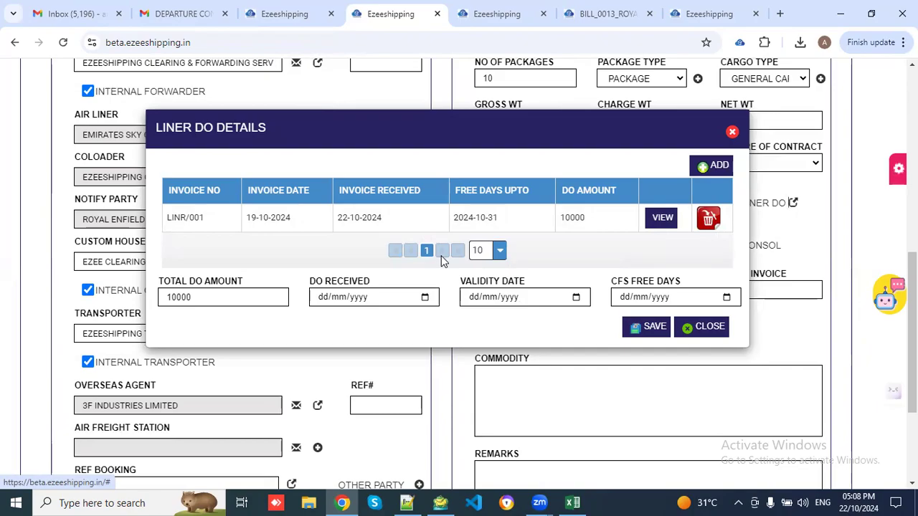
{"action": "left_click", "coordinate": [702, 328]}
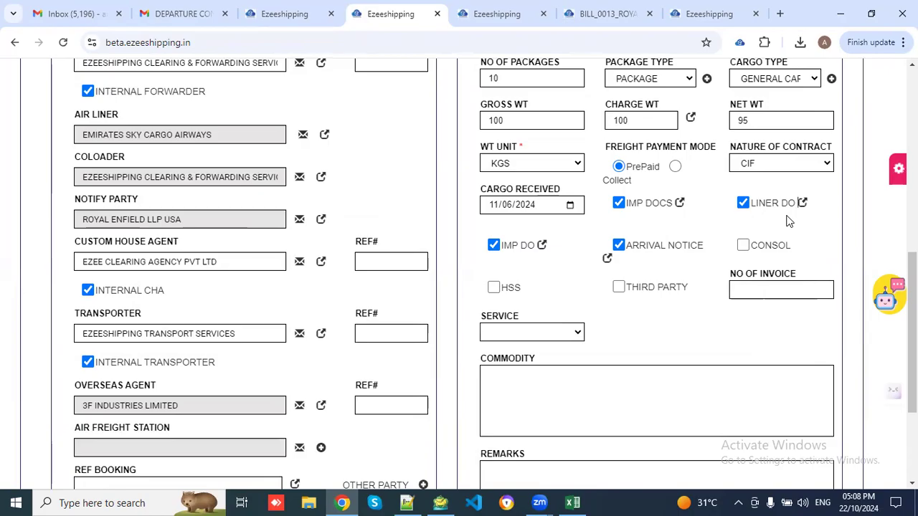
- View the import delivery order, generate its printable PDF, read it through, and close both without saving
{"action": "left_click", "coordinate": [543, 246]}
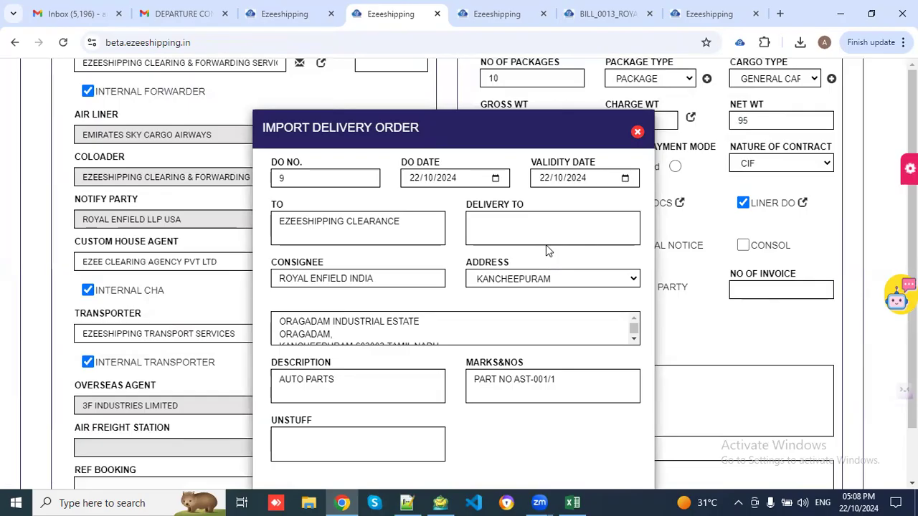
{"action": "scroll", "coordinate": [546, 245], "scroll_direction": "down", "scroll_amount": 1}
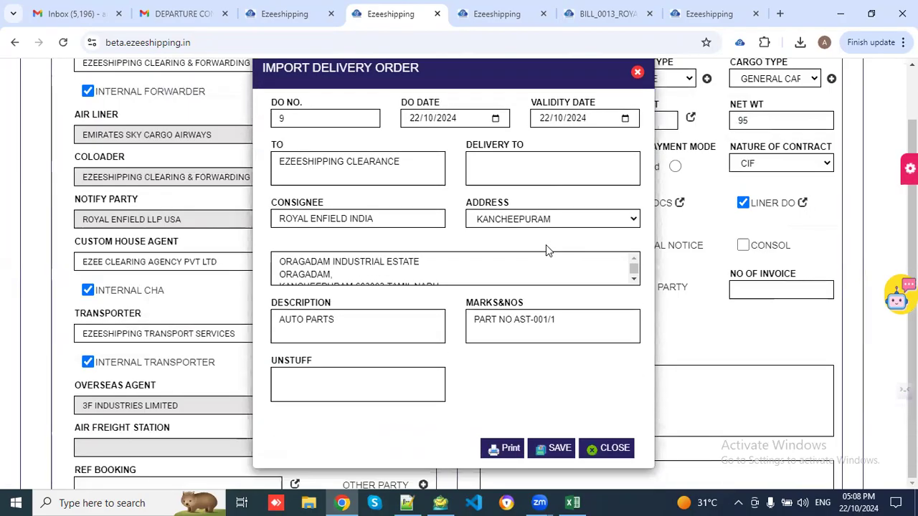
{"action": "scroll", "coordinate": [451, 272], "scroll_direction": "down", "scroll_amount": 1}
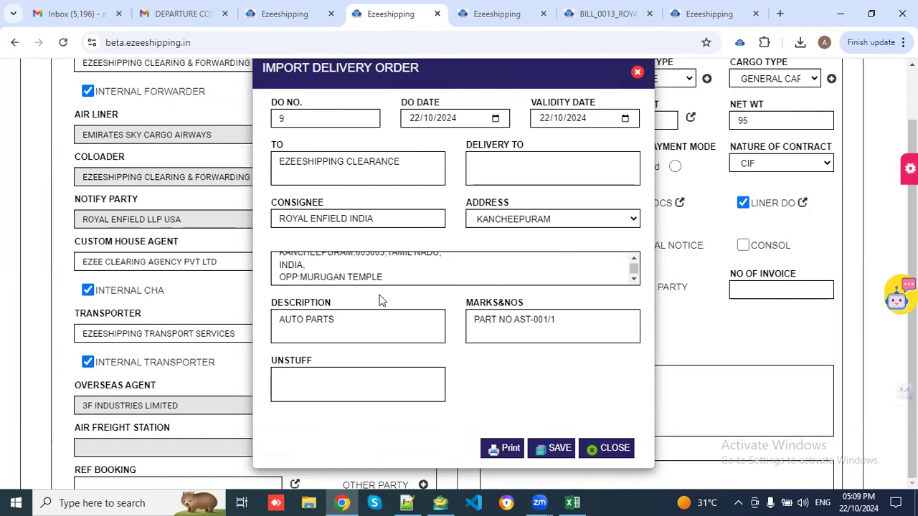
{"action": "left_click", "coordinate": [502, 448]}
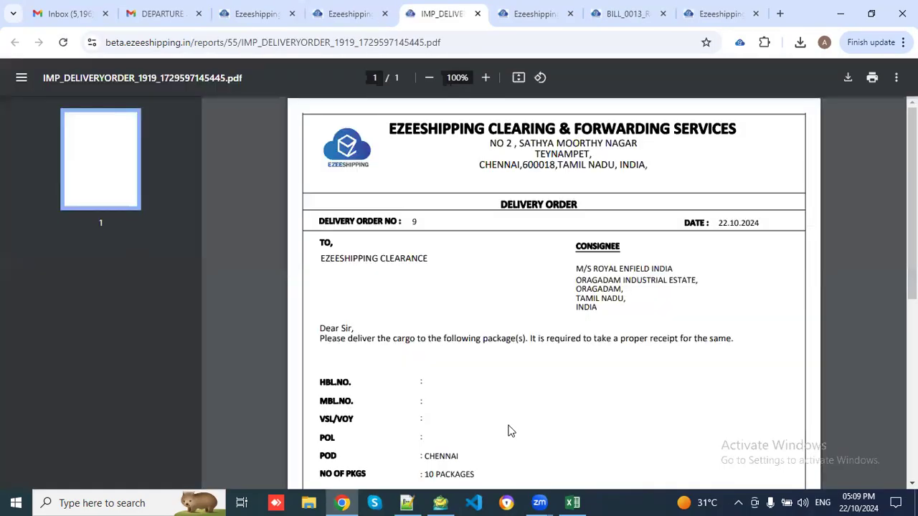
{"action": "scroll", "coordinate": [587, 275], "scroll_direction": "down", "scroll_amount": 5}
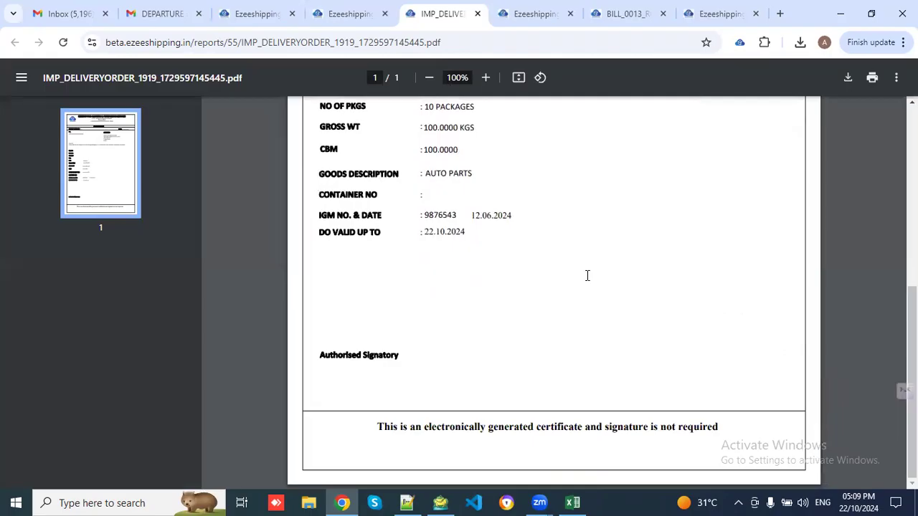
{"action": "scroll", "coordinate": [587, 276], "scroll_direction": "up", "scroll_amount": 5}
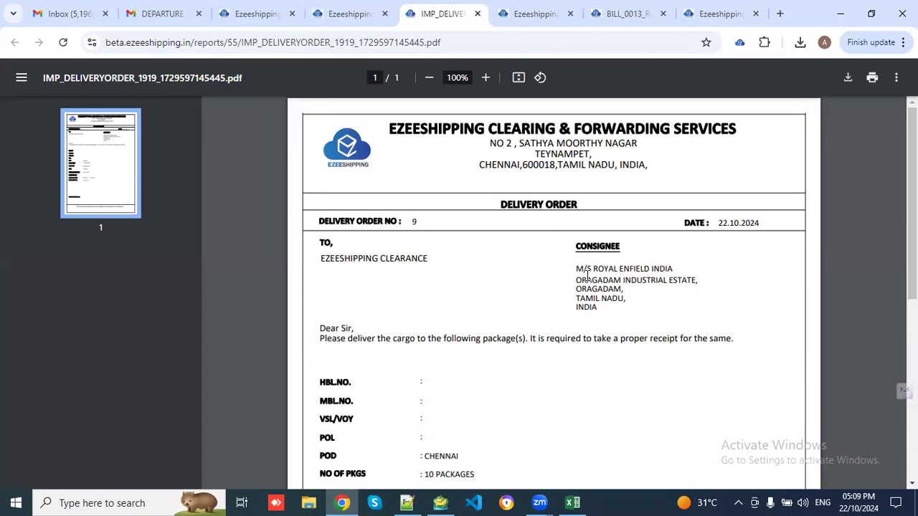
{"action": "left_click", "coordinate": [477, 14]}
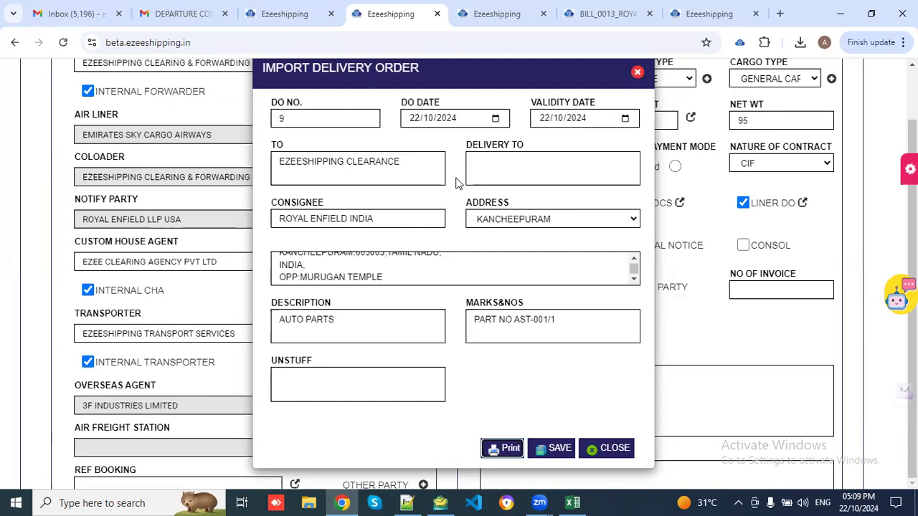
{"action": "left_click", "coordinate": [609, 451]}
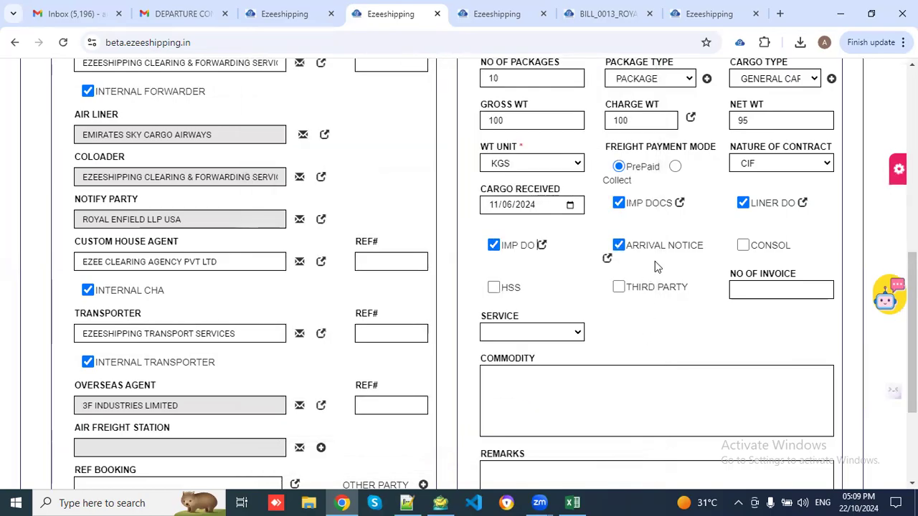
- Open the arrival notice and review its shipper, consignee, notify party, IGM and date fields and its charges table
{"action": "left_click", "coordinate": [607, 259]}
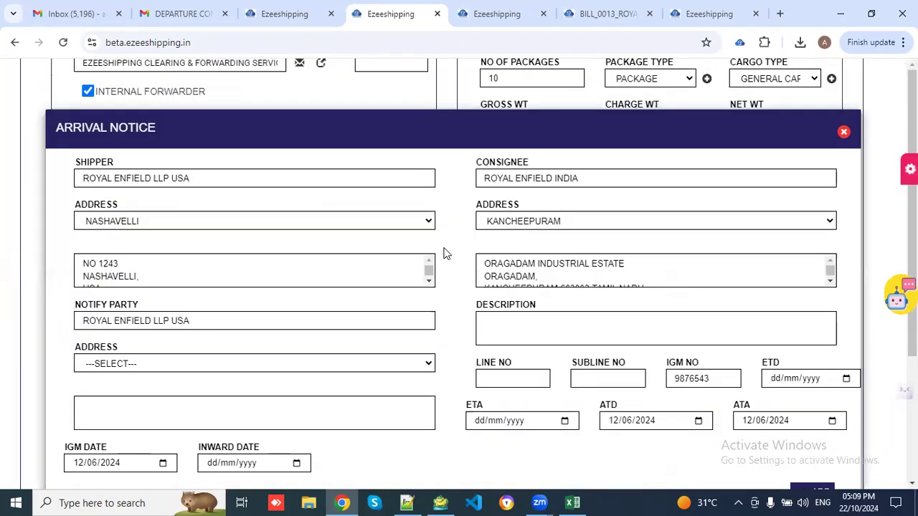
{"action": "scroll", "coordinate": [443, 252], "scroll_direction": "down", "scroll_amount": 3}
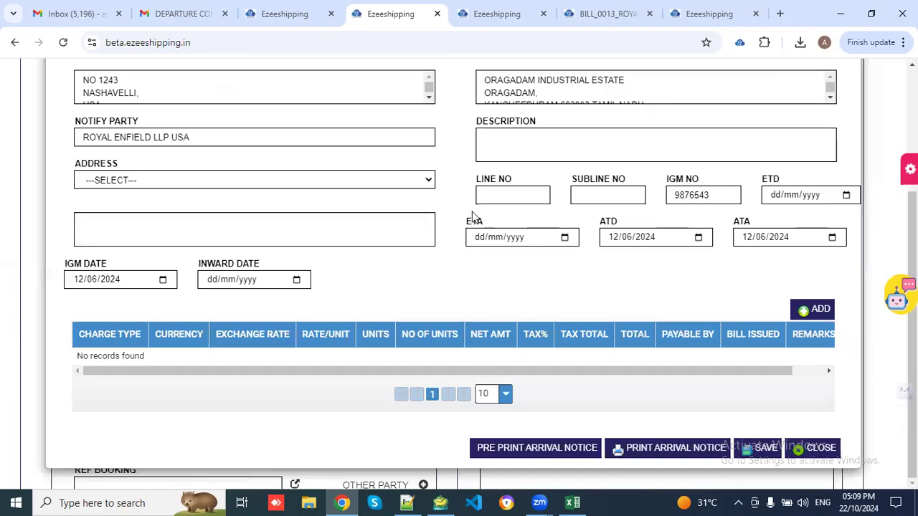
{"action": "scroll", "coordinate": [481, 201], "scroll_direction": "up", "scroll_amount": 2}
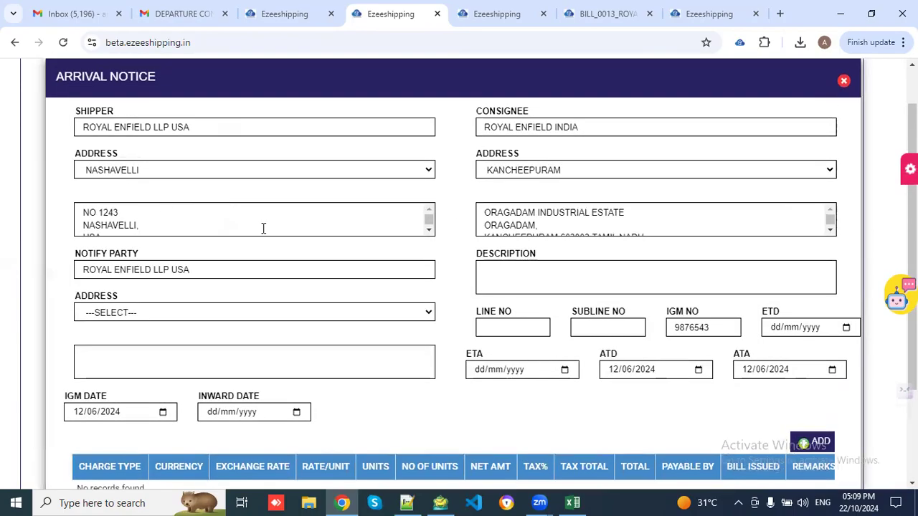
{"action": "scroll", "coordinate": [312, 305], "scroll_direction": "down", "scroll_amount": 2}
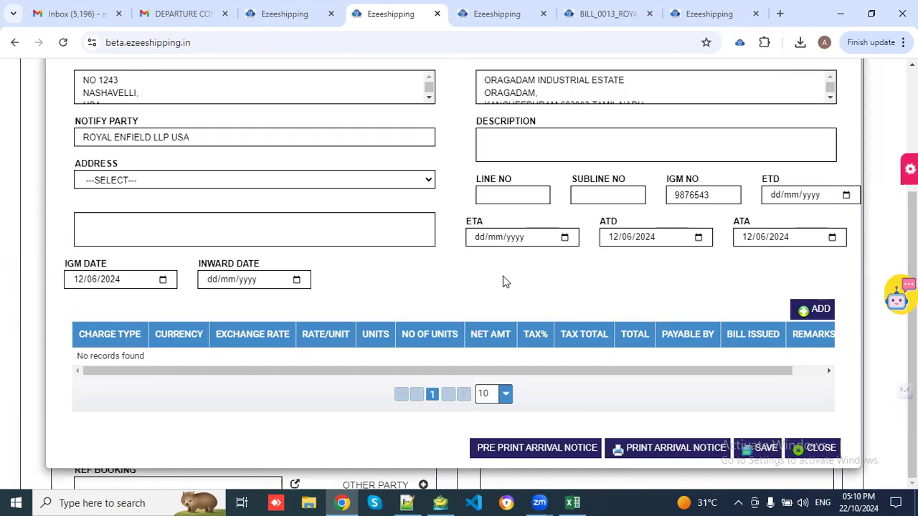
{"action": "left_click", "coordinate": [811, 311]}
- Generate the printable cargo arrival notice, read the PDF through, and close it along with the arrival notice form
{"action": "left_click", "coordinate": [643, 450]}
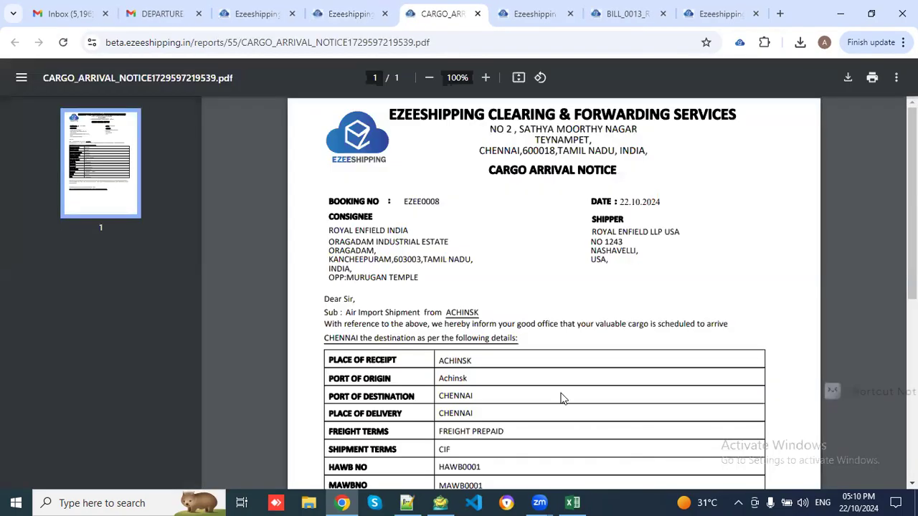
{"action": "scroll", "coordinate": [323, 201], "scroll_direction": "down", "scroll_amount": 2}
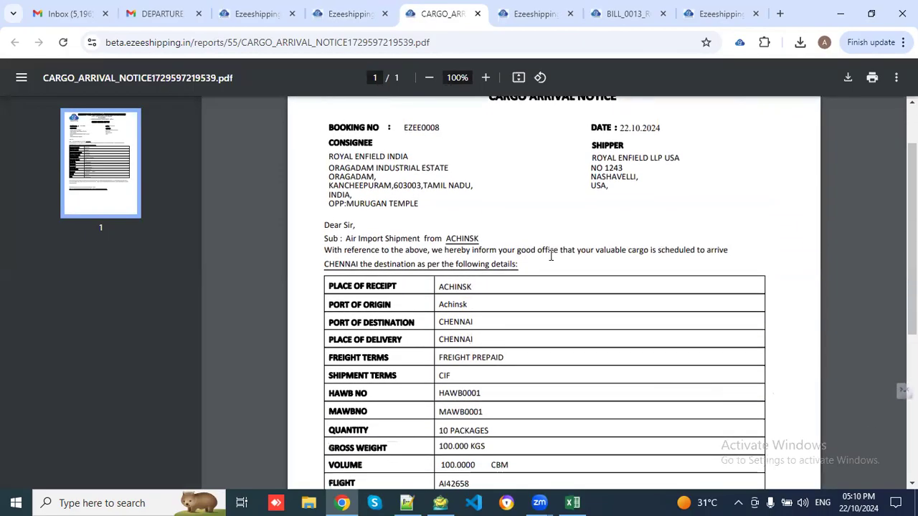
{"action": "scroll", "coordinate": [389, 280], "scroll_direction": "down", "scroll_amount": 4}
{"action": "scroll", "coordinate": [388, 280], "scroll_direction": "up", "scroll_amount": 5}
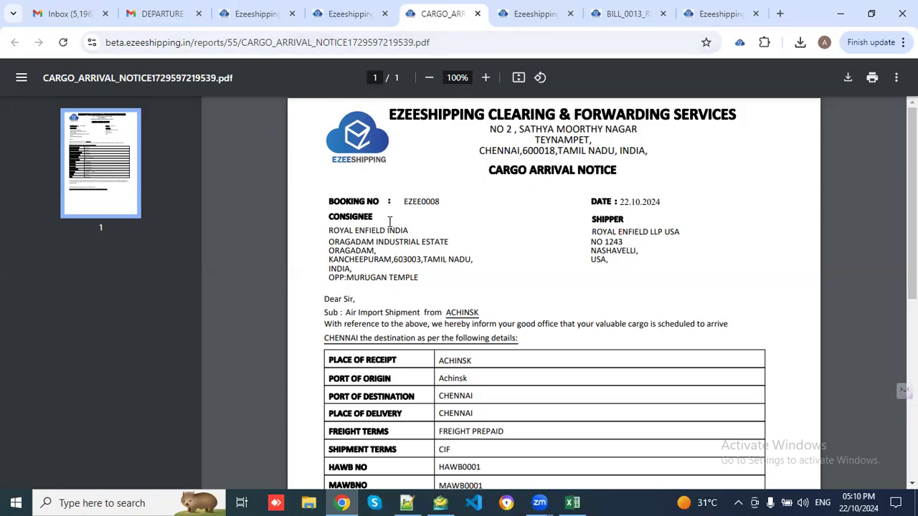
{"action": "left_click", "coordinate": [478, 14]}
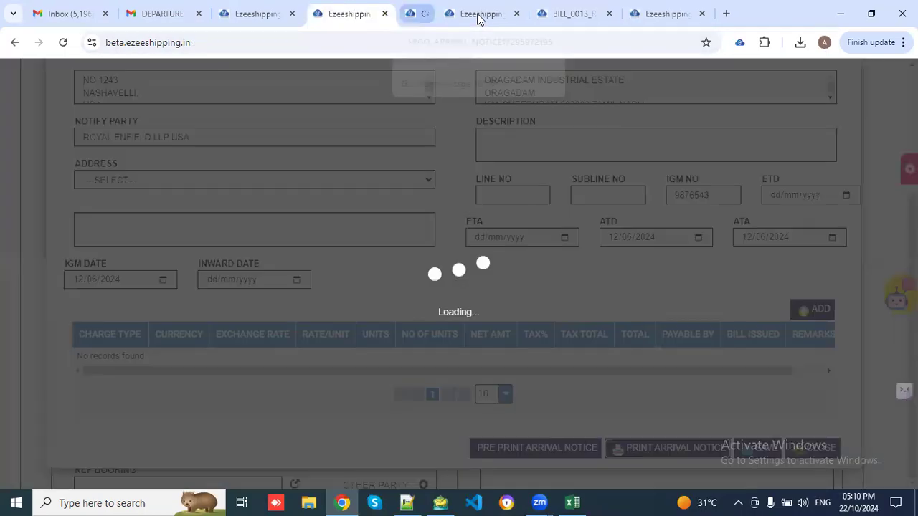
{"action": "left_click", "coordinate": [822, 450]}
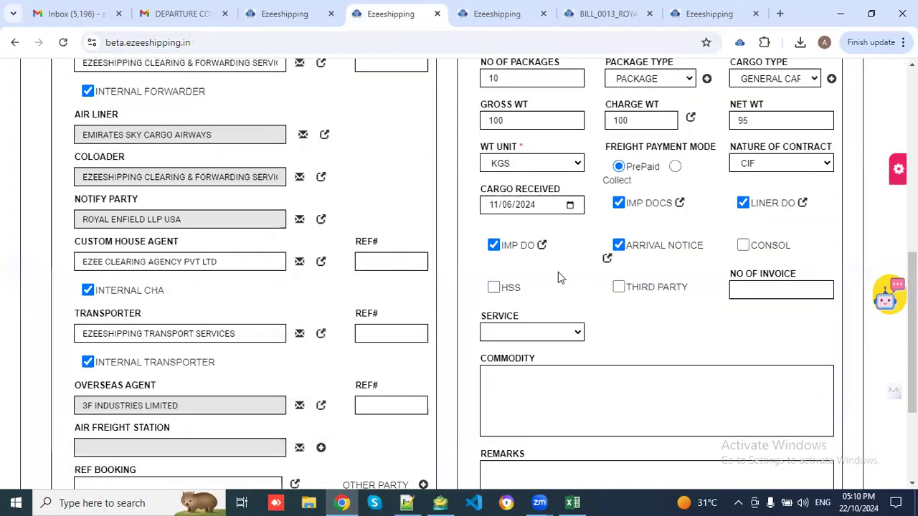
- Show the booking's rate details and review the freight forwarding selling charges
{"action": "scroll", "coordinate": [558, 273], "scroll_direction": "down", "scroll_amount": 3}
{"action": "scroll", "coordinate": [560, 278], "scroll_direction": "up", "scroll_amount": 8}
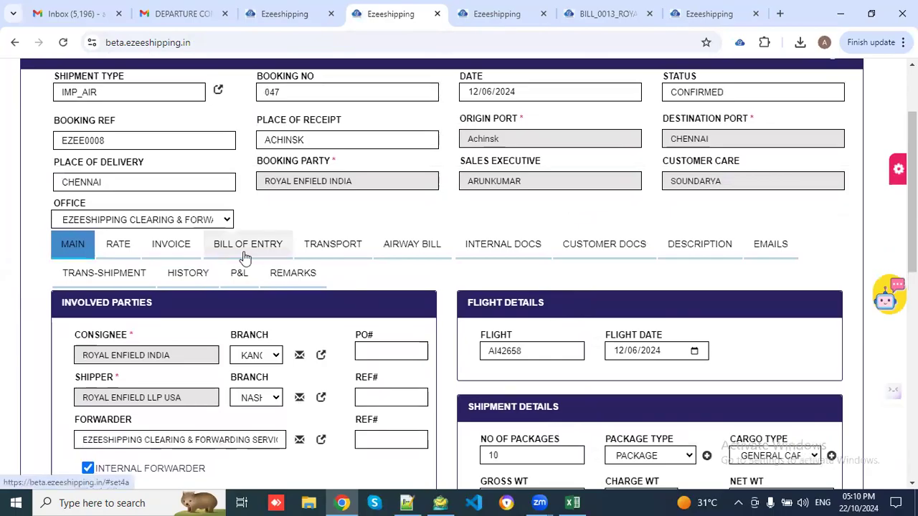
{"action": "left_click", "coordinate": [115, 249]}
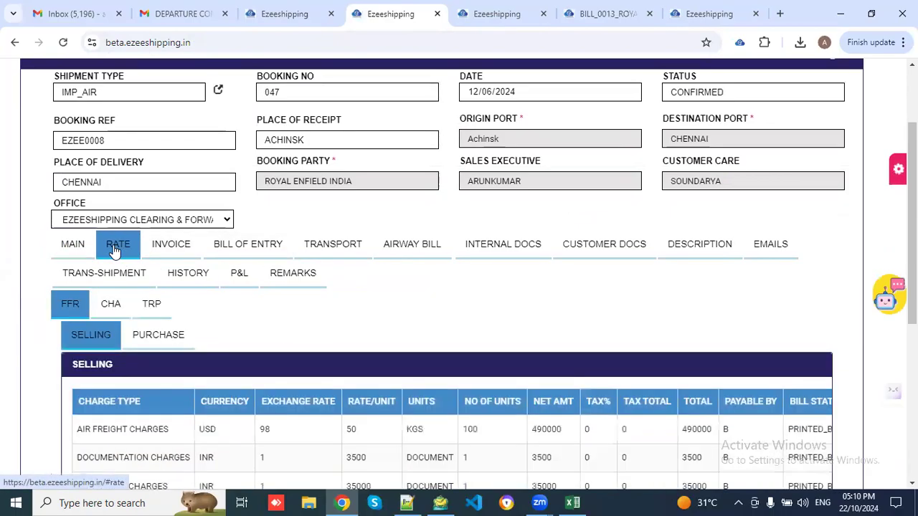
{"action": "scroll", "coordinate": [263, 328], "scroll_direction": "down", "scroll_amount": 2}
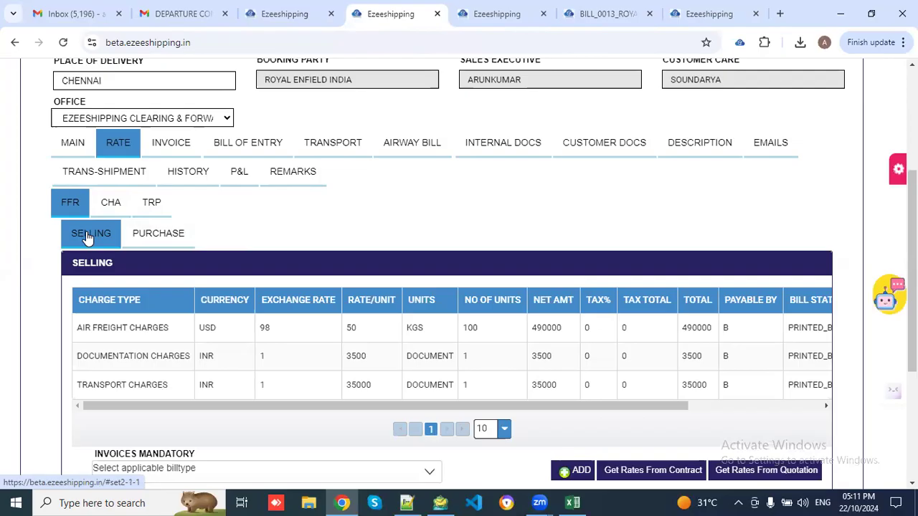
- View the freight forwarding purchase bills and vouchers, inspect the listed voucher's details, and close it unchanged
{"action": "left_click", "coordinate": [140, 238]}
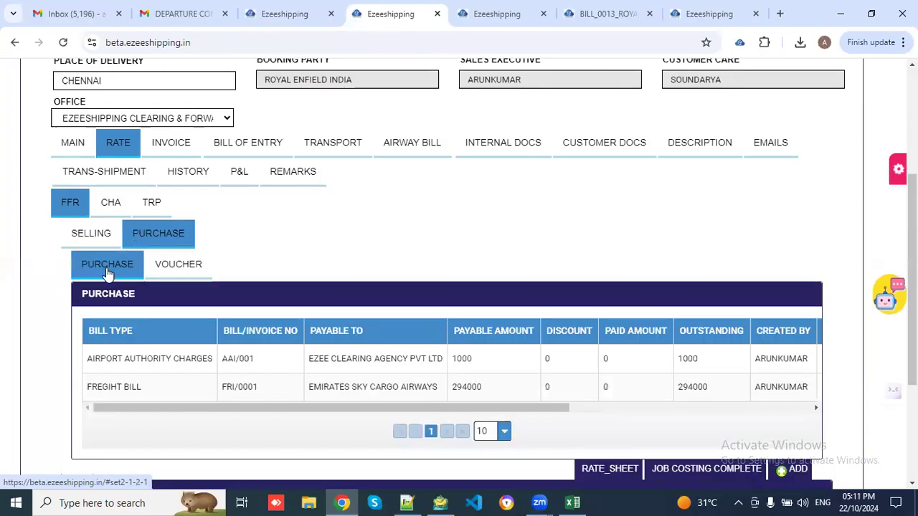
{"action": "left_click", "coordinate": [172, 268]}
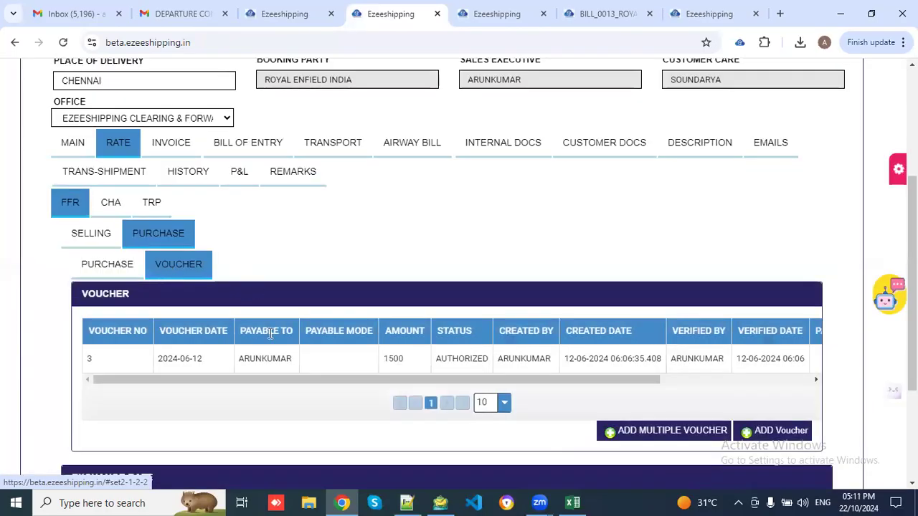
{"action": "double_click", "coordinate": [280, 365]}
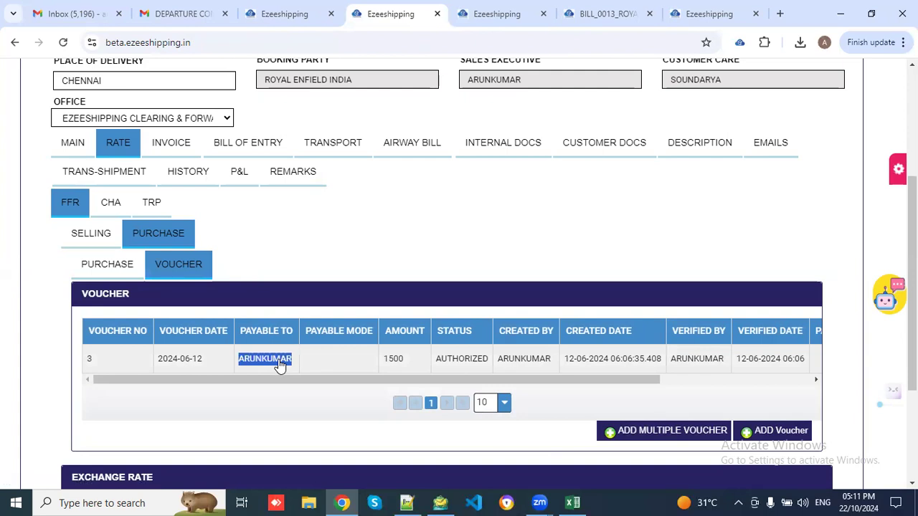
{"action": "double_click", "coordinate": [279, 362]}
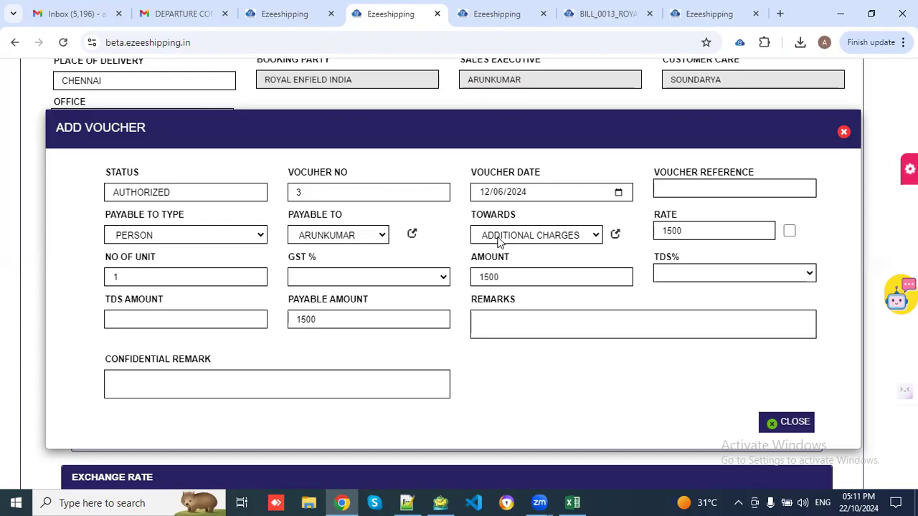
{"action": "left_click", "coordinate": [783, 420]}
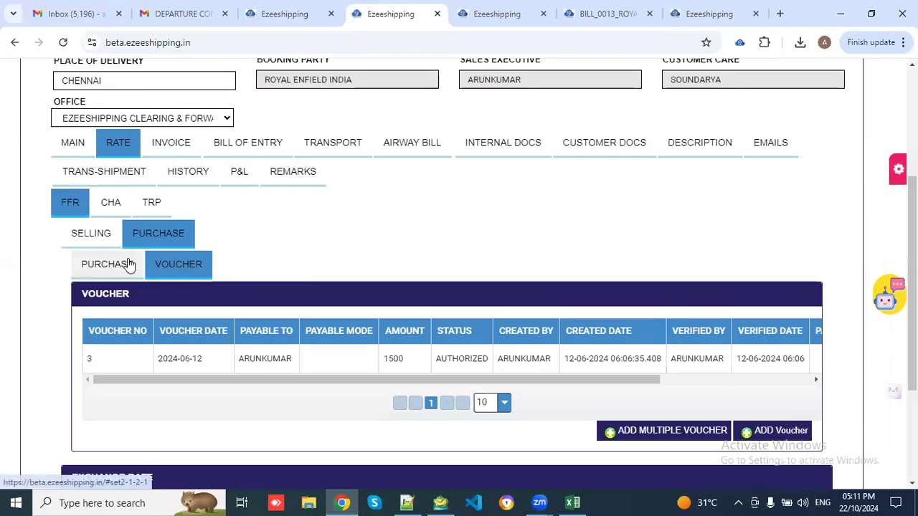
- Return to the purchase bills, review the airport authority charges bill in full, and close it unchanged
{"action": "left_click", "coordinate": [129, 265]}
{"action": "scroll", "coordinate": [360, 280], "scroll_direction": "down", "scroll_amount": 2}
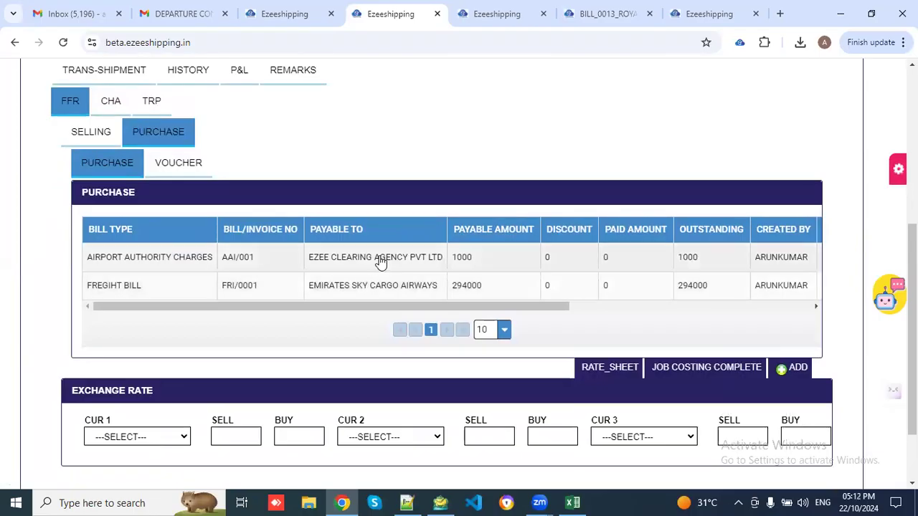
{"action": "left_click", "coordinate": [380, 262]}
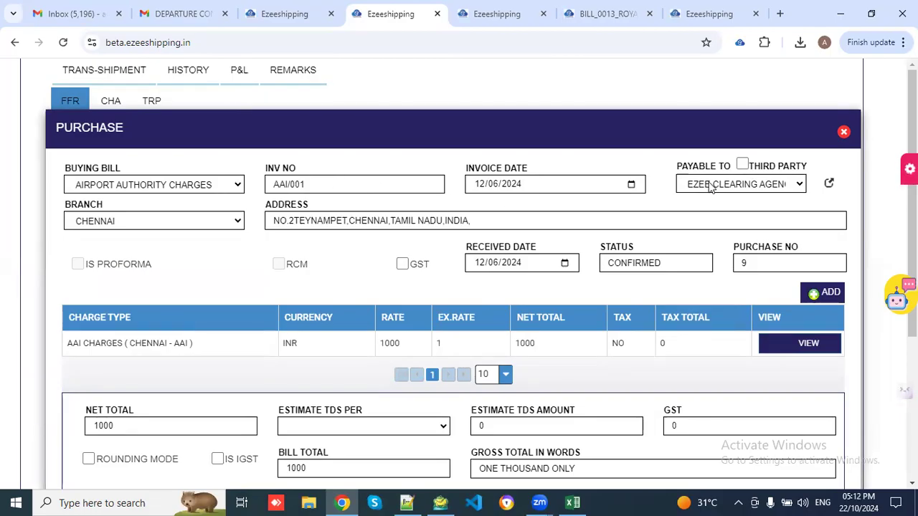
{"action": "scroll", "coordinate": [709, 185], "scroll_direction": "down", "scroll_amount": 1}
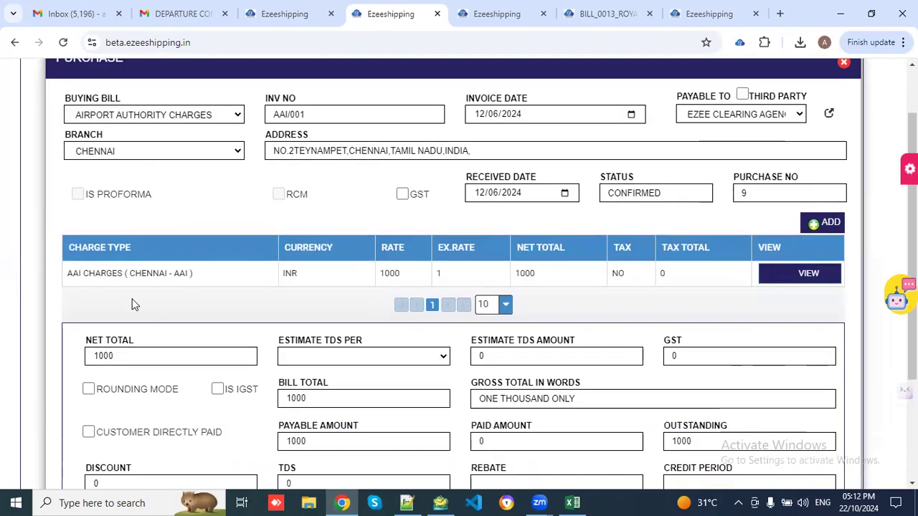
{"action": "scroll", "coordinate": [452, 277], "scroll_direction": "down", "scroll_amount": 2}
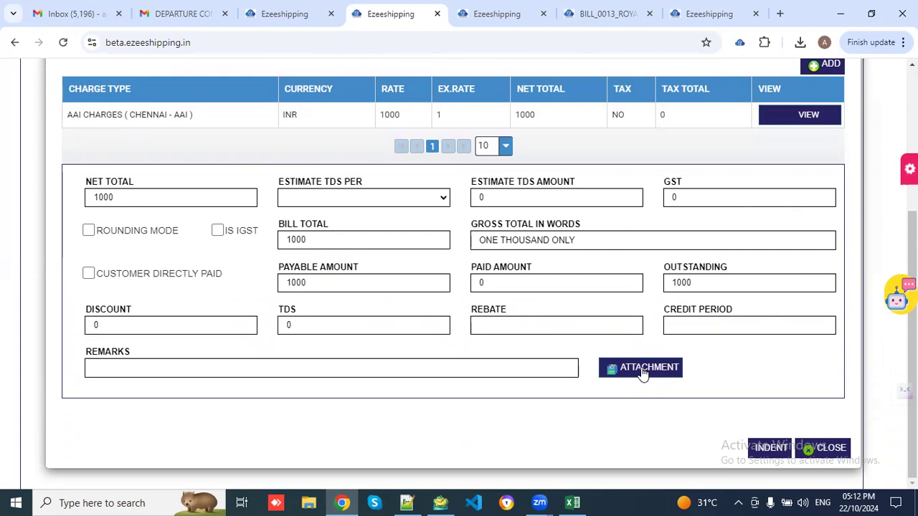
{"action": "left_click", "coordinate": [820, 448]}
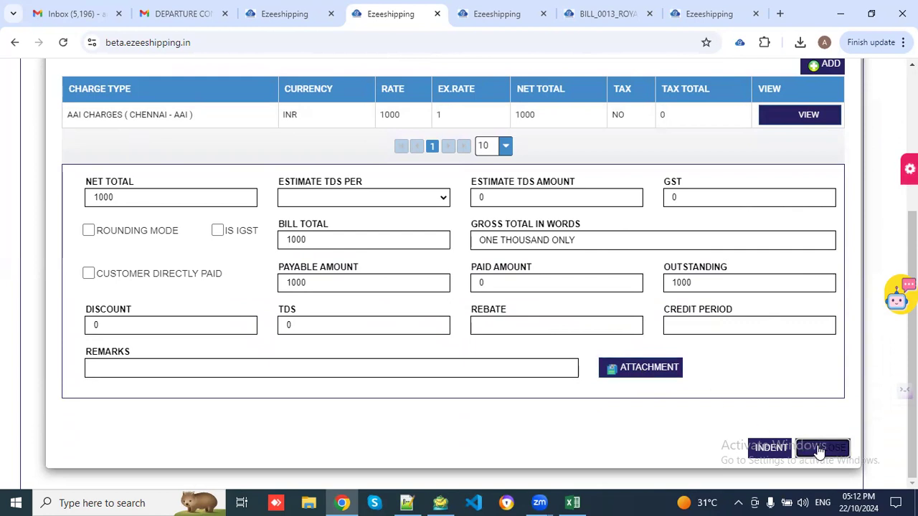
- Return to the forwarding selling charges, review them, then open a blank selling rate entry and close it unfilled
{"action": "scroll", "coordinate": [529, 352], "scroll_direction": "down", "scroll_amount": 2}
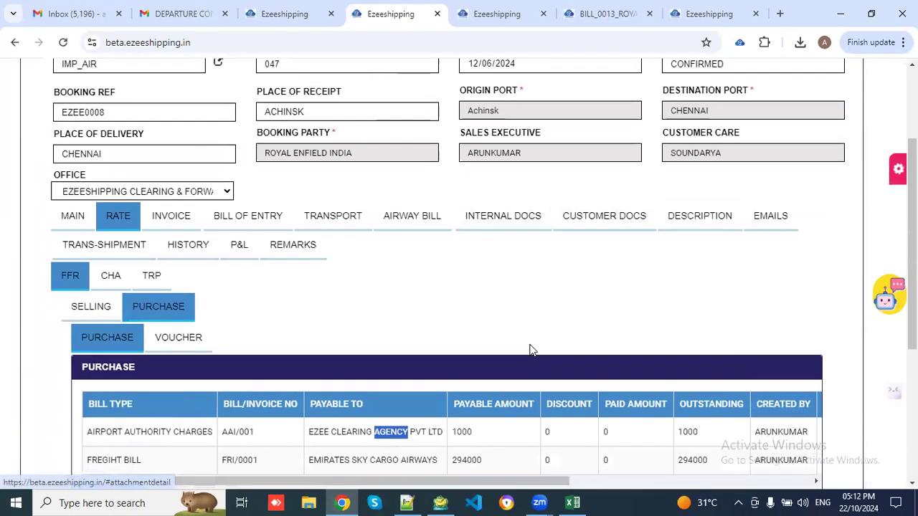
{"action": "scroll", "coordinate": [529, 350], "scroll_direction": "down", "scroll_amount": 2}
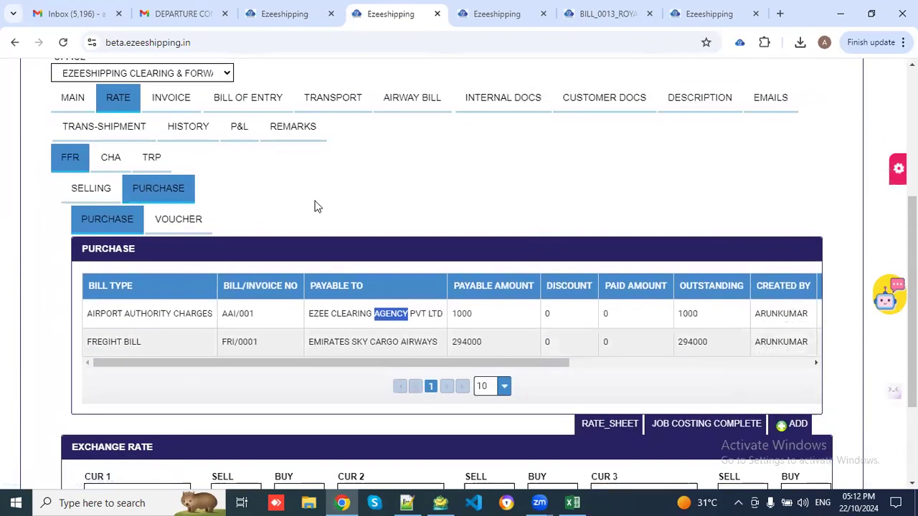
{"action": "left_click", "coordinate": [92, 189]}
{"action": "scroll", "coordinate": [312, 204], "scroll_direction": "down", "scroll_amount": 1}
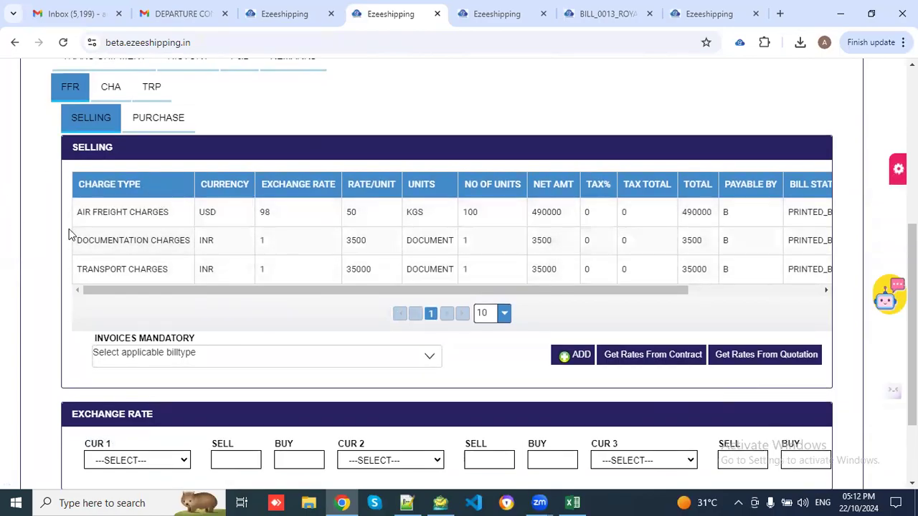
{"action": "scroll", "coordinate": [225, 219], "scroll_direction": "down", "scroll_amount": 1}
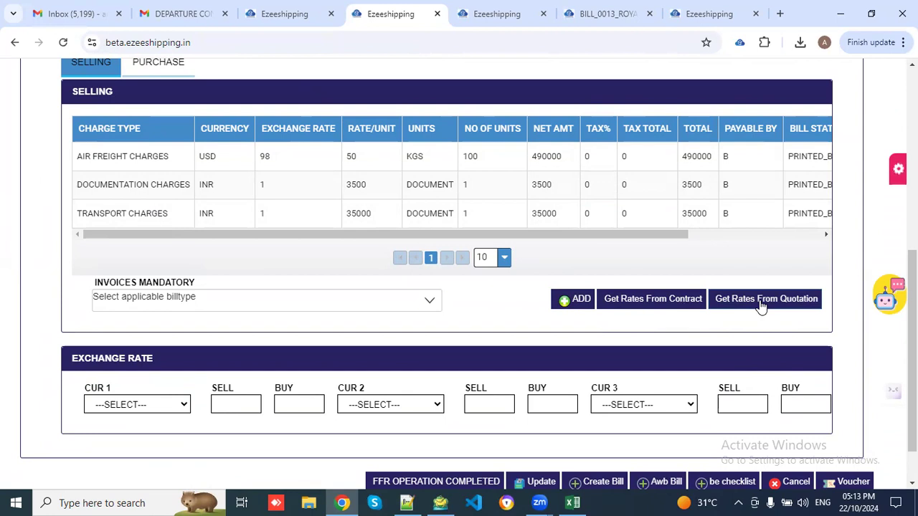
{"action": "left_click", "coordinate": [567, 301]}
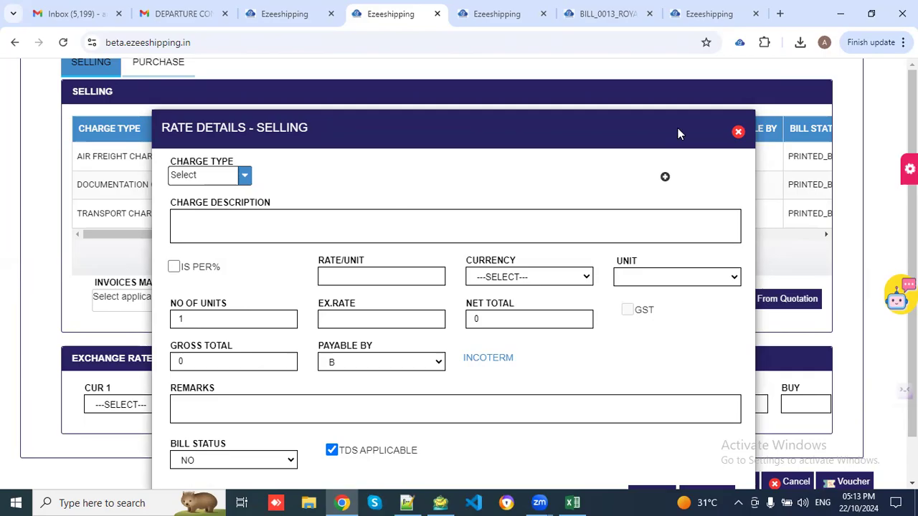
{"action": "left_click", "coordinate": [737, 135]}
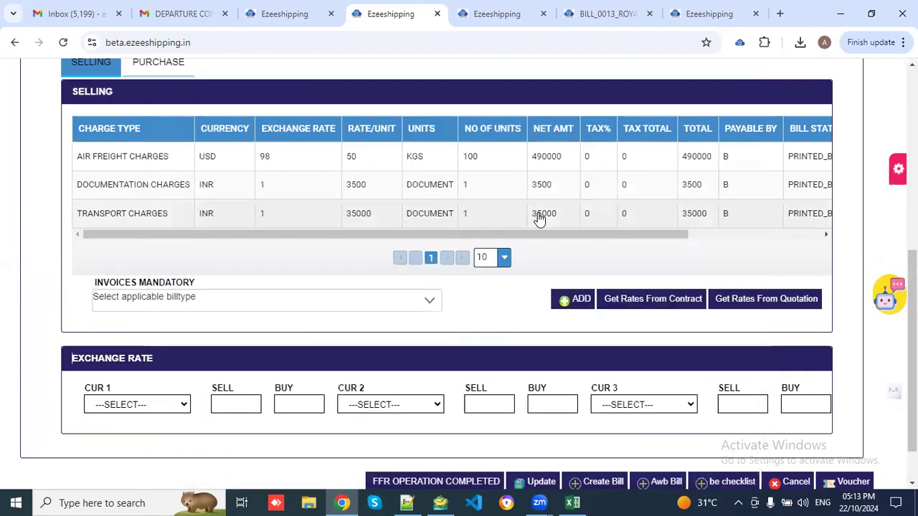
- Check the bill types offered for mandatory invoices on the selling charges and close the list without selecting any
{"action": "scroll", "coordinate": [539, 217], "scroll_direction": "down", "scroll_amount": 1}
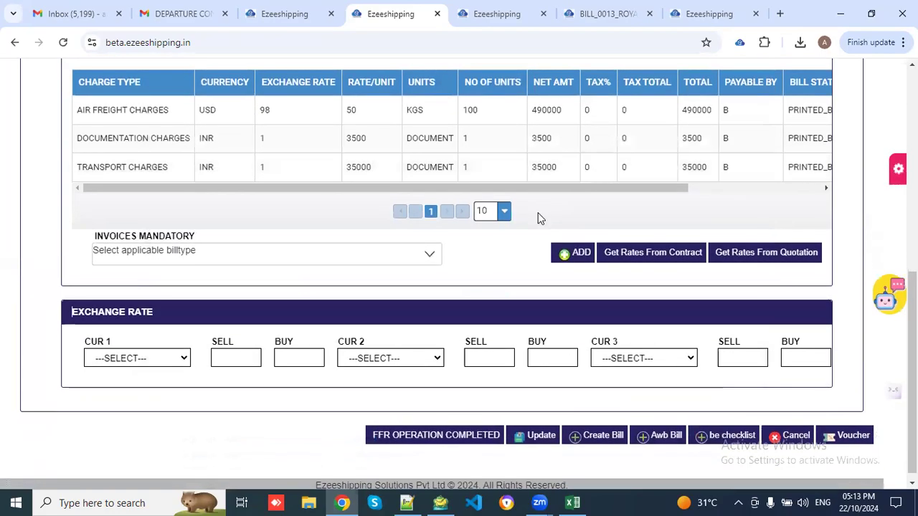
{"action": "left_click", "coordinate": [165, 262]}
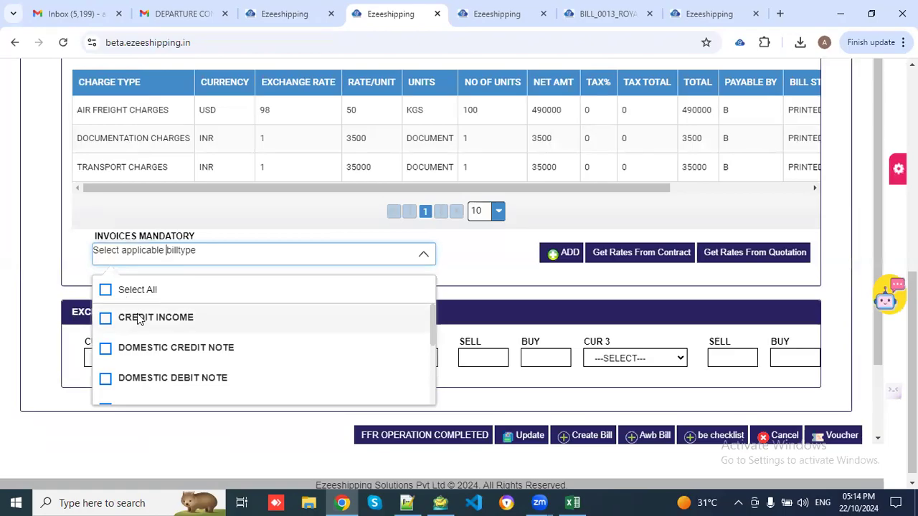
{"action": "left_click", "coordinate": [278, 266]}
{"action": "left_click", "coordinate": [278, 265]}
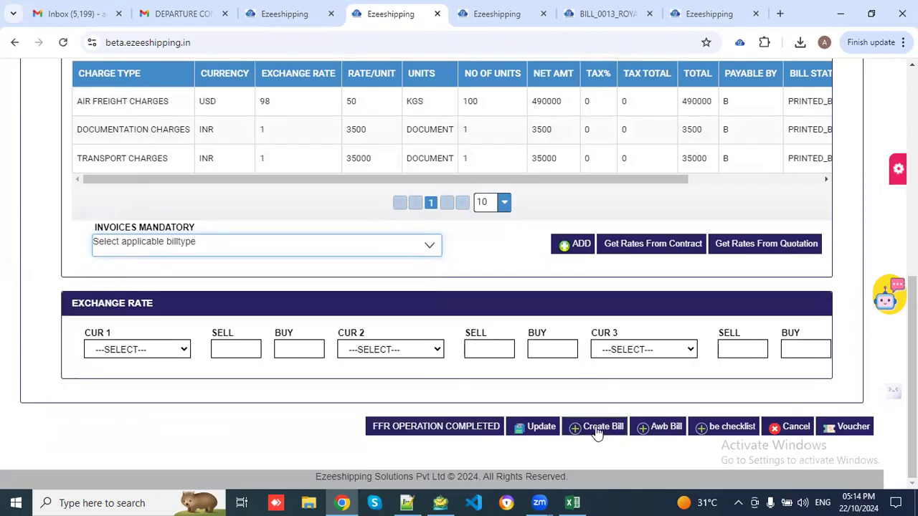
- Switch to the booking's open freight bill and review its invoice parties, summary, bill items and total summary
{"action": "scroll", "coordinate": [370, 253], "scroll_direction": "up", "scroll_amount": 3}
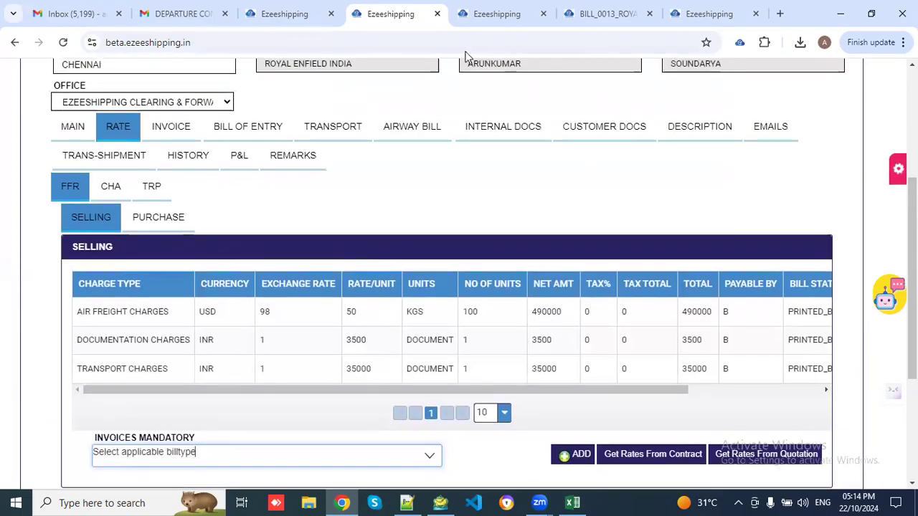
{"action": "left_click", "coordinate": [483, 6]}
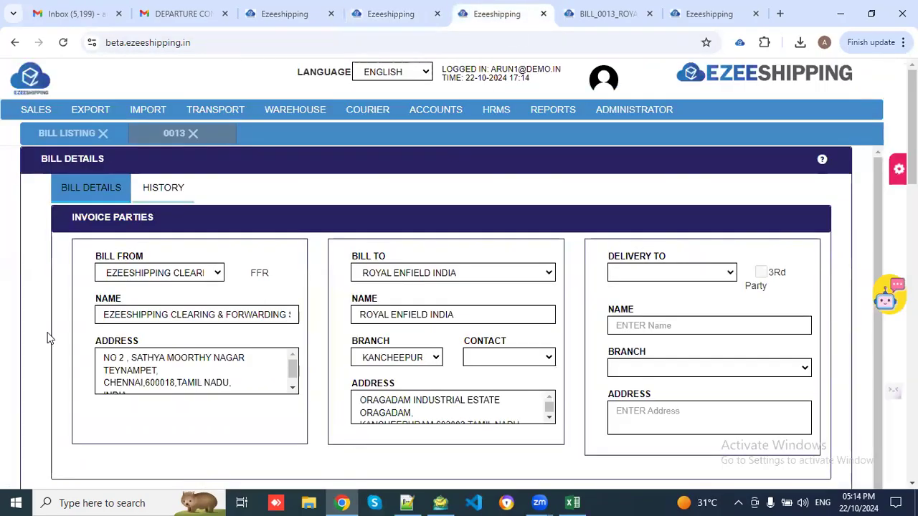
{"action": "scroll", "coordinate": [47, 338], "scroll_direction": "down", "scroll_amount": 2}
{"action": "scroll", "coordinate": [47, 338], "scroll_direction": "down", "scroll_amount": 2}
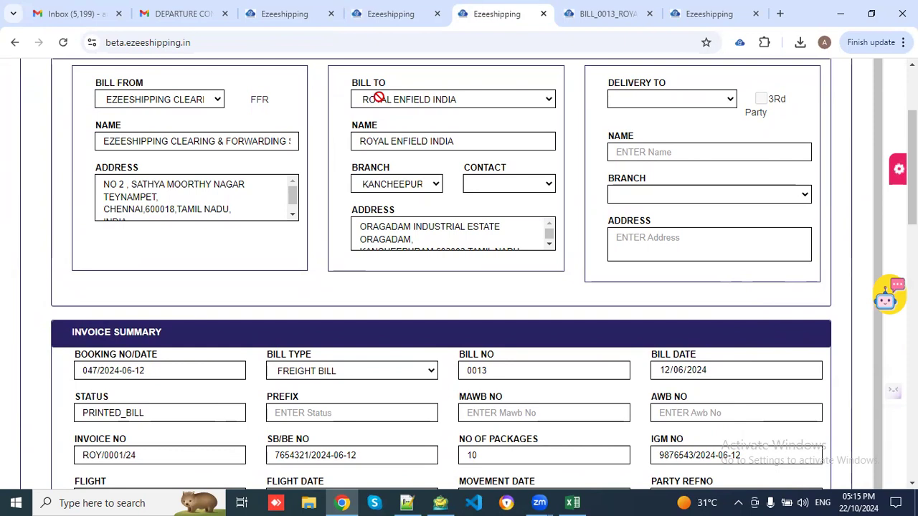
{"action": "scroll", "coordinate": [344, 235], "scroll_direction": "down", "scroll_amount": 3}
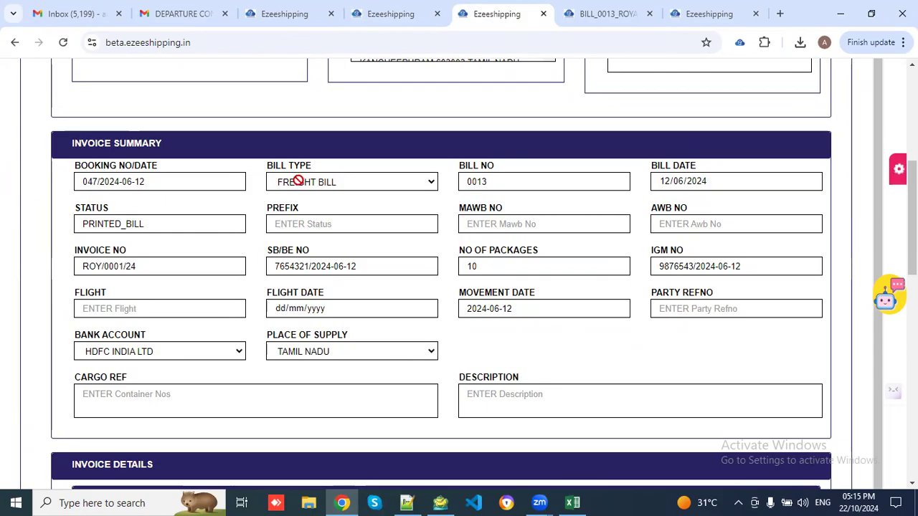
{"action": "scroll", "coordinate": [299, 181], "scroll_direction": "down", "scroll_amount": 6}
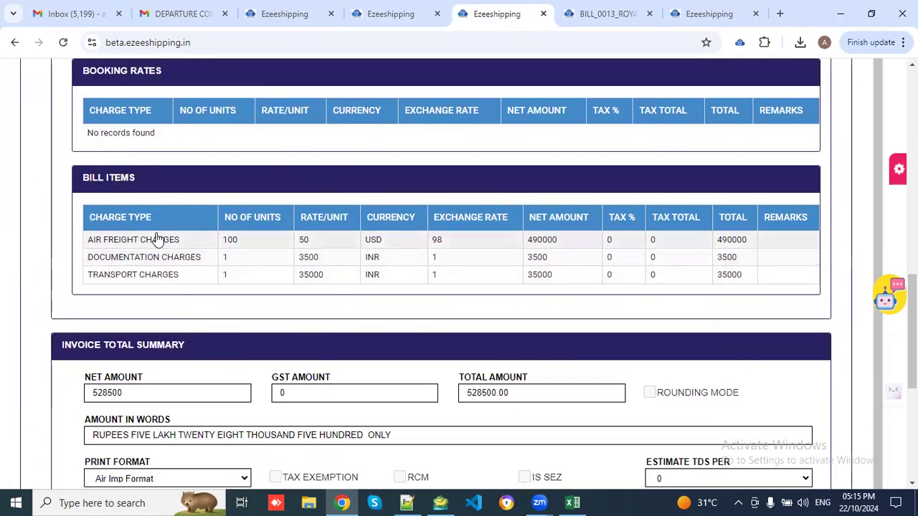
{"action": "scroll", "coordinate": [156, 239], "scroll_direction": "down", "scroll_amount": 4}
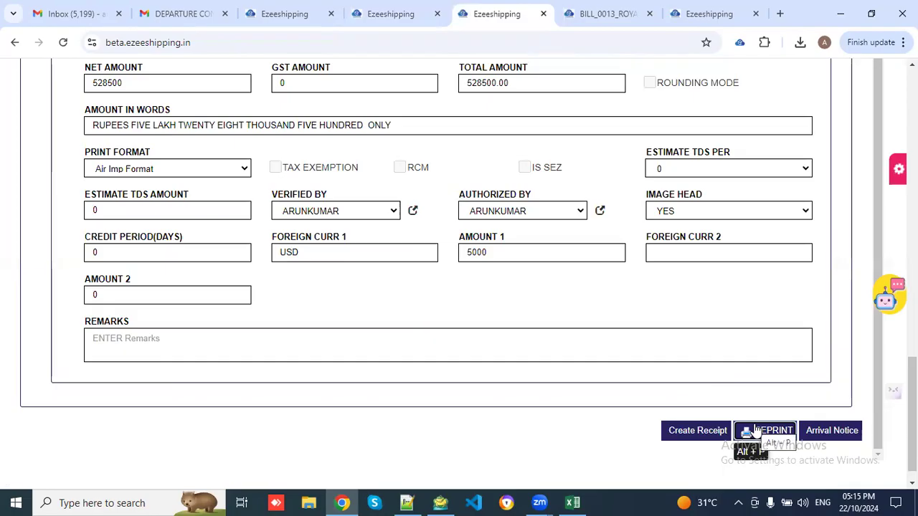
- Open the freight bill's PDF and read through its shipment details, charges, tax table, terms and bank details
{"action": "left_click", "coordinate": [614, 7]}
{"action": "scroll", "coordinate": [611, 208], "scroll_direction": "down", "scroll_amount": 2}
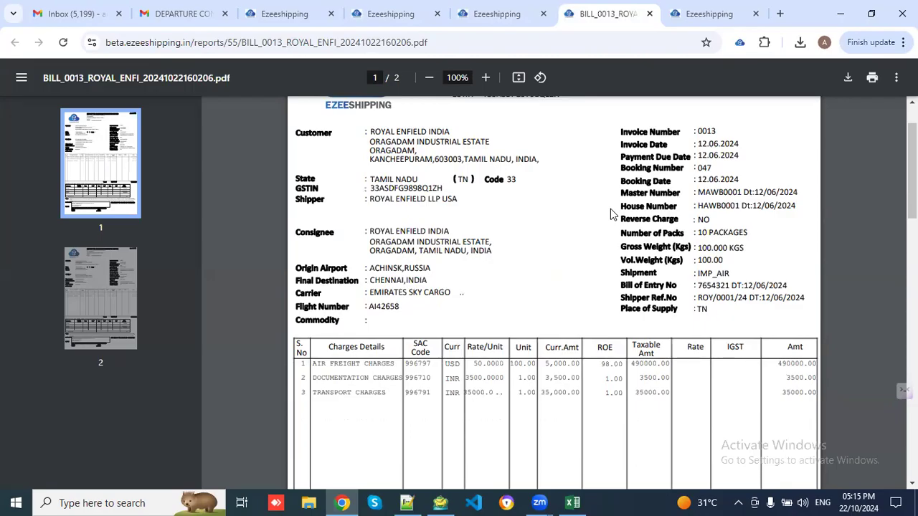
{"action": "scroll", "coordinate": [572, 199], "scroll_direction": "up", "scroll_amount": 2}
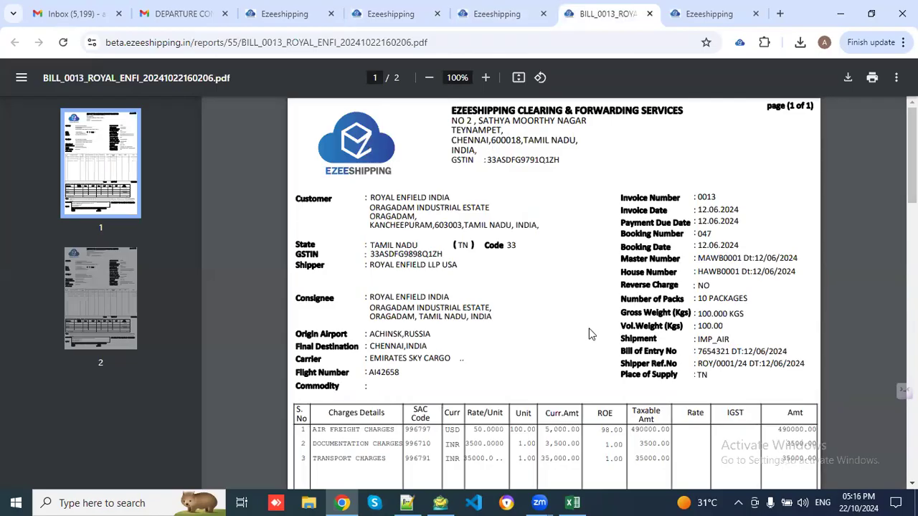
{"action": "scroll", "coordinate": [590, 334], "scroll_direction": "down", "scroll_amount": 5}
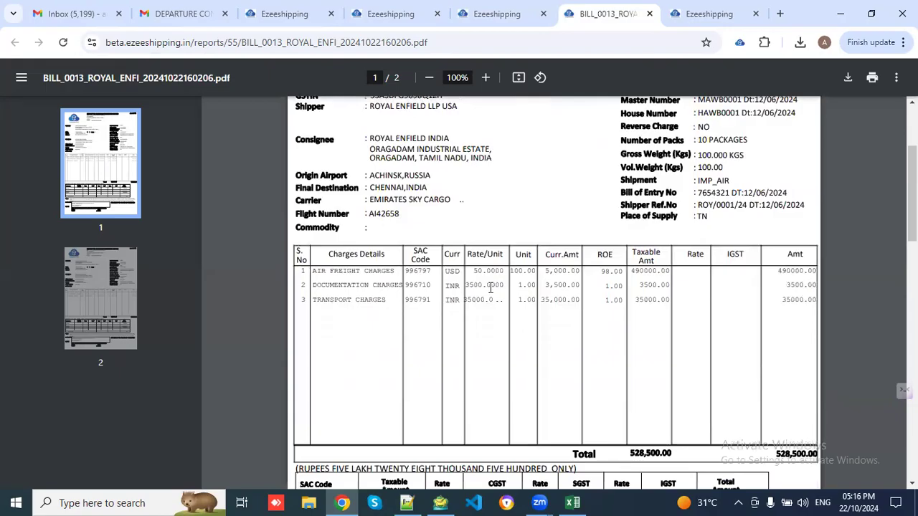
{"action": "scroll", "coordinate": [461, 312], "scroll_direction": "down", "scroll_amount": 3}
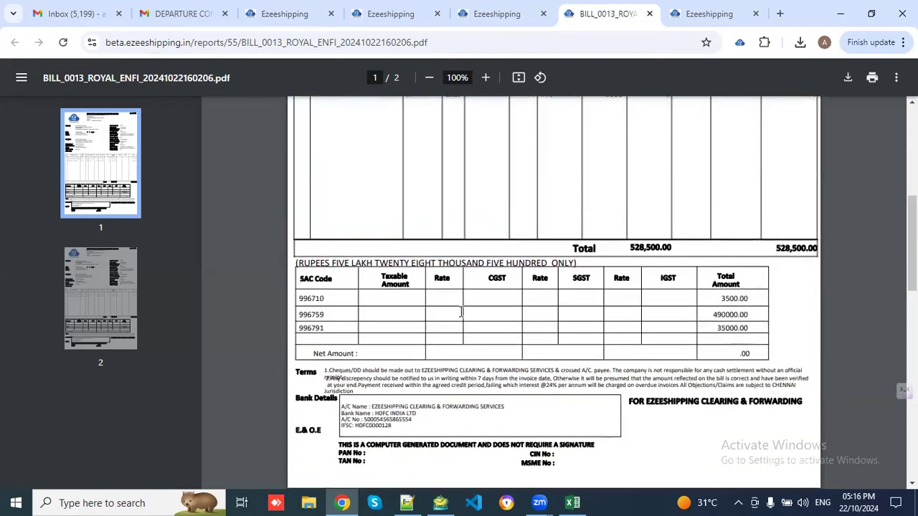
{"action": "scroll", "coordinate": [472, 322], "scroll_direction": "down", "scroll_amount": 2}
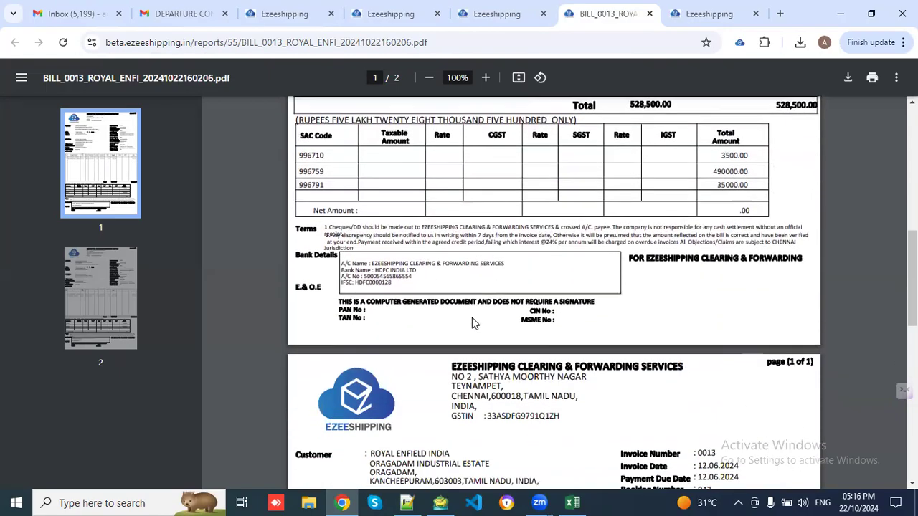
{"action": "scroll", "coordinate": [550, 224], "scroll_direction": "down", "scroll_amount": 2}
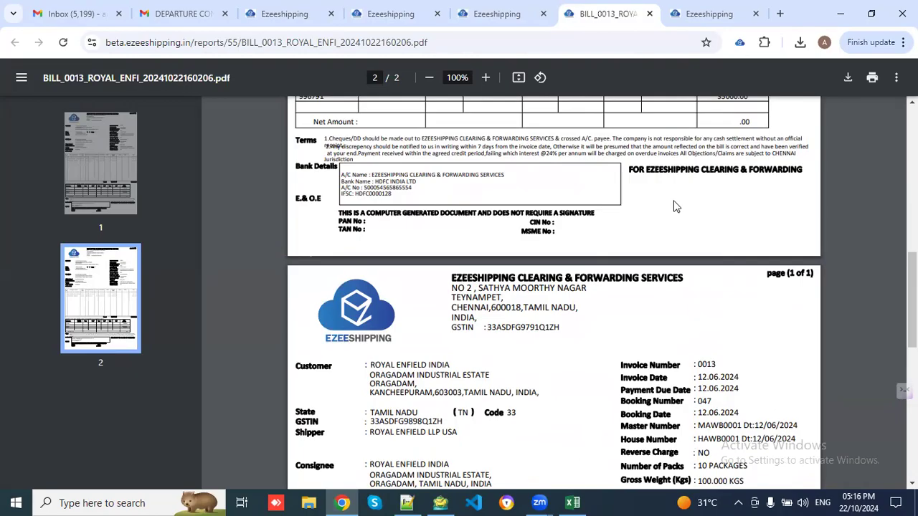
{"action": "scroll", "coordinate": [675, 206], "scroll_direction": "up", "scroll_amount": 3}
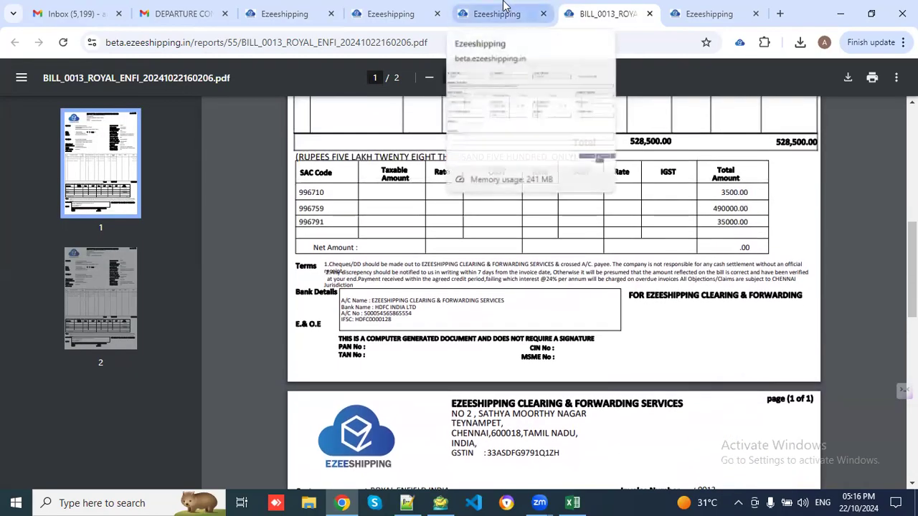
- Go back past the freight bill's totals to the import air booking and view its main party and shipment details
{"action": "left_click", "coordinate": [503, 6]}
{"action": "scroll", "coordinate": [497, 257], "scroll_direction": "up", "scroll_amount": 1}
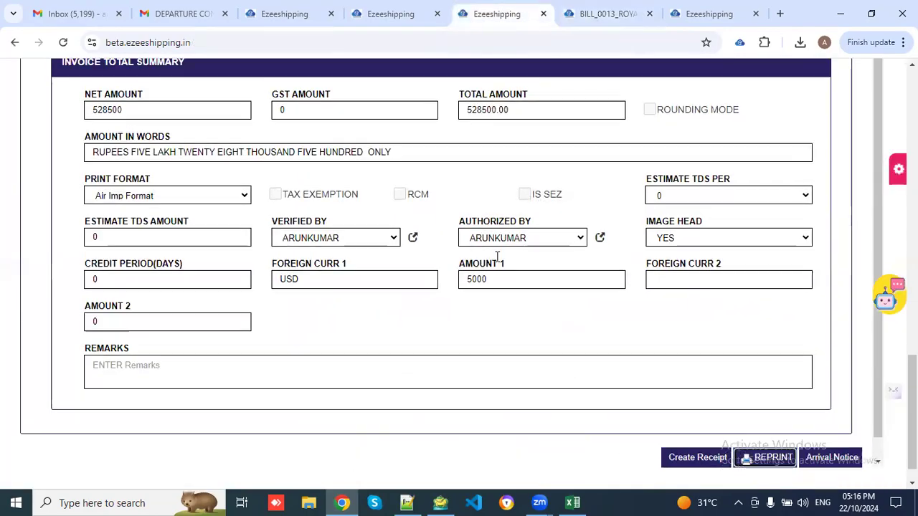
{"action": "scroll", "coordinate": [497, 257], "scroll_direction": "up", "scroll_amount": 1}
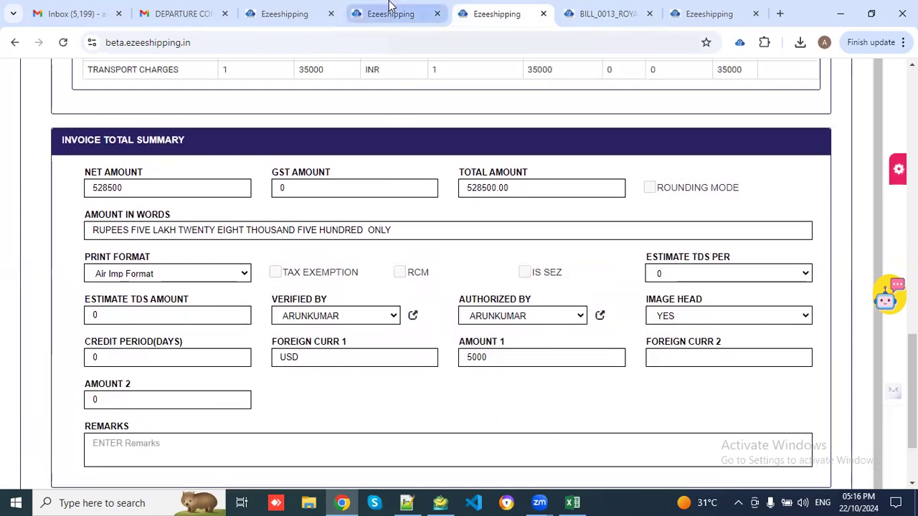
{"action": "left_click", "coordinate": [388, 6]}
{"action": "scroll", "coordinate": [420, 348], "scroll_direction": "down", "scroll_amount": 3}
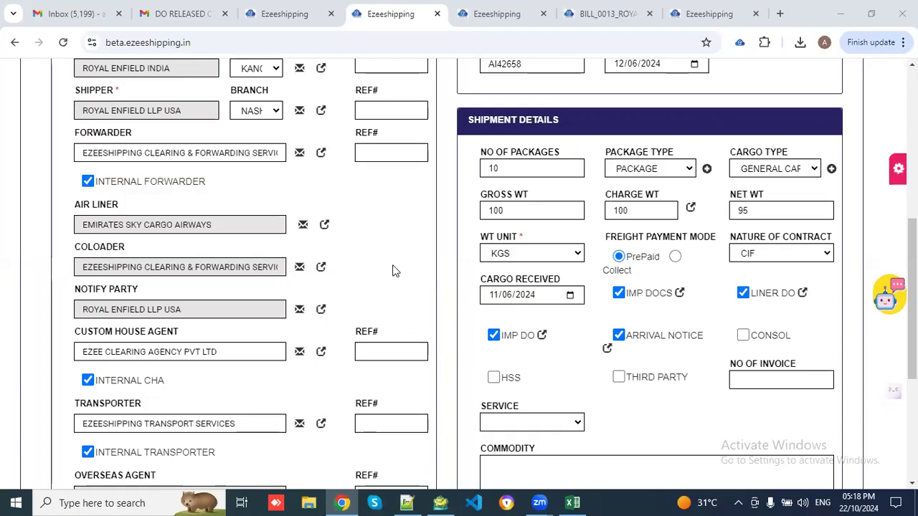
- Switch to Gmail and read the Import Air DO release confirmation email from start to end
{"action": "left_click", "coordinate": [184, 12]}
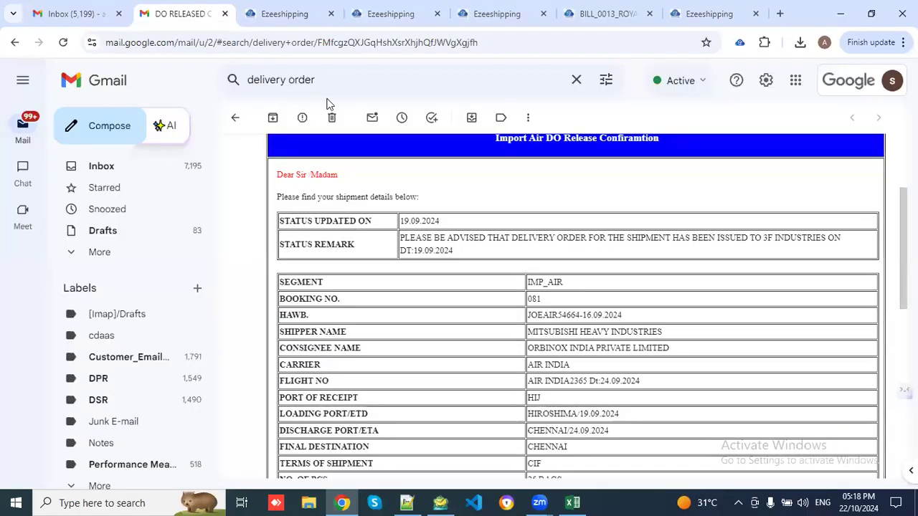
{"action": "scroll", "coordinate": [428, 184], "scroll_direction": "up", "scroll_amount": 1}
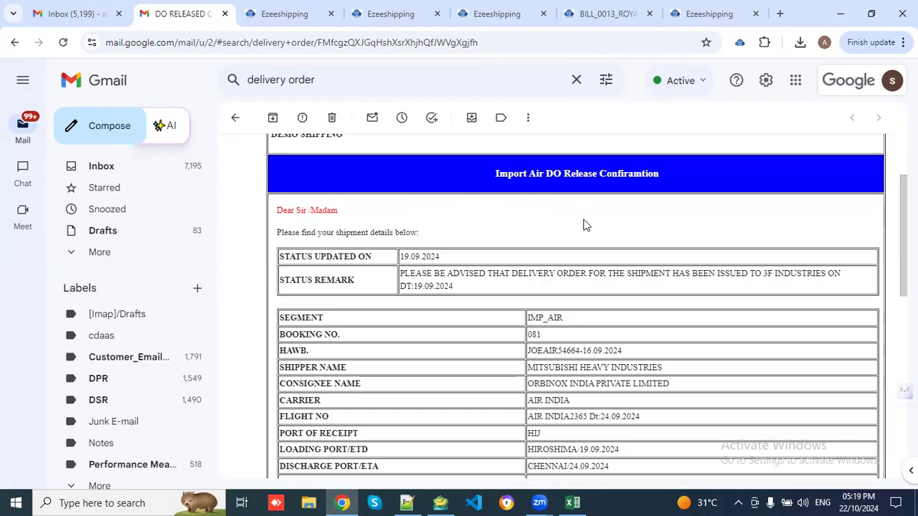
{"action": "scroll", "coordinate": [584, 225], "scroll_direction": "down", "scroll_amount": 2}
{"action": "scroll", "coordinate": [518, 336], "scroll_direction": "down", "scroll_amount": 2}
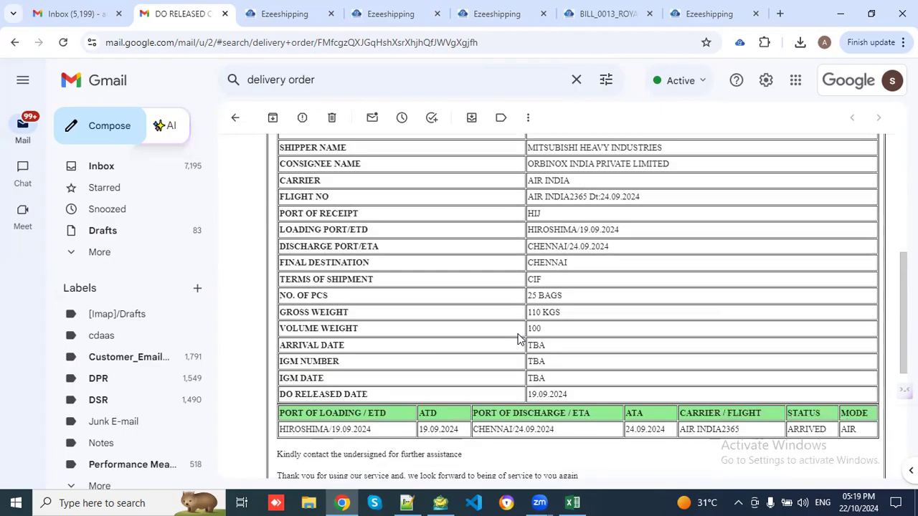
{"action": "scroll", "coordinate": [519, 336], "scroll_direction": "down", "scroll_amount": 5}
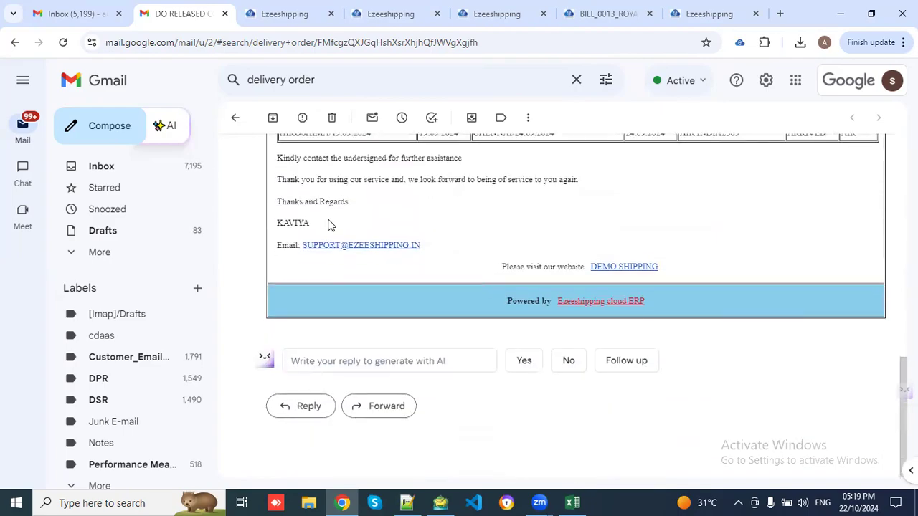
{"action": "scroll", "coordinate": [543, 179], "scroll_direction": "up", "scroll_amount": 10}
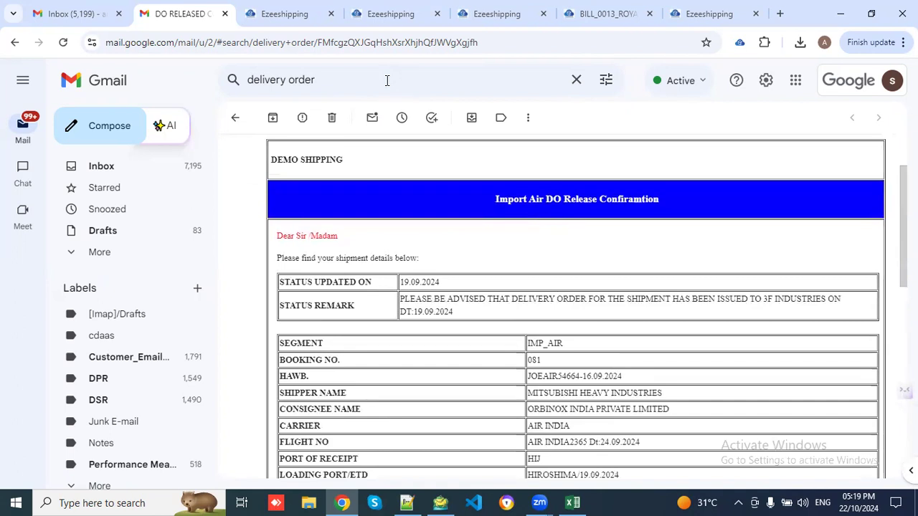
- Search the mailbox for "ariva", open the Import Sea arrival confirmation email, and read its shipment details and vessel schedule
{"action": "left_click", "coordinate": [386, 81]}
{"action": "key", "text": "ctrl+a"}
{"action": "key", "text": "BackSpace"}
{"action": "type", "text": "ariva"}
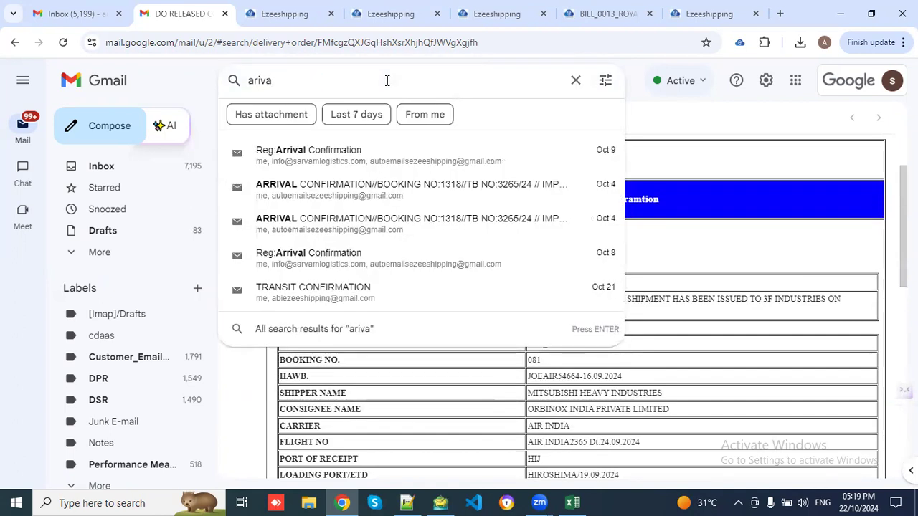
{"action": "key", "text": "Escape"}
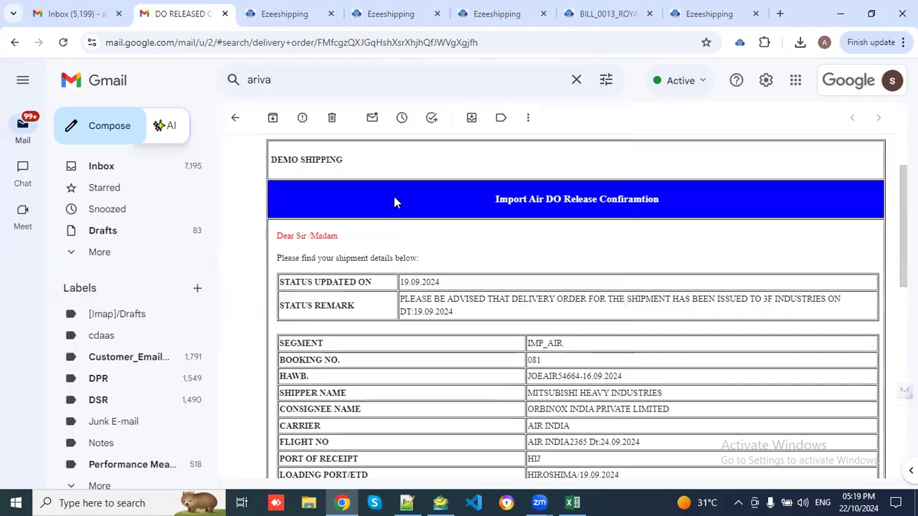
{"action": "scroll", "coordinate": [511, 287], "scroll_direction": "down", "scroll_amount": 1}
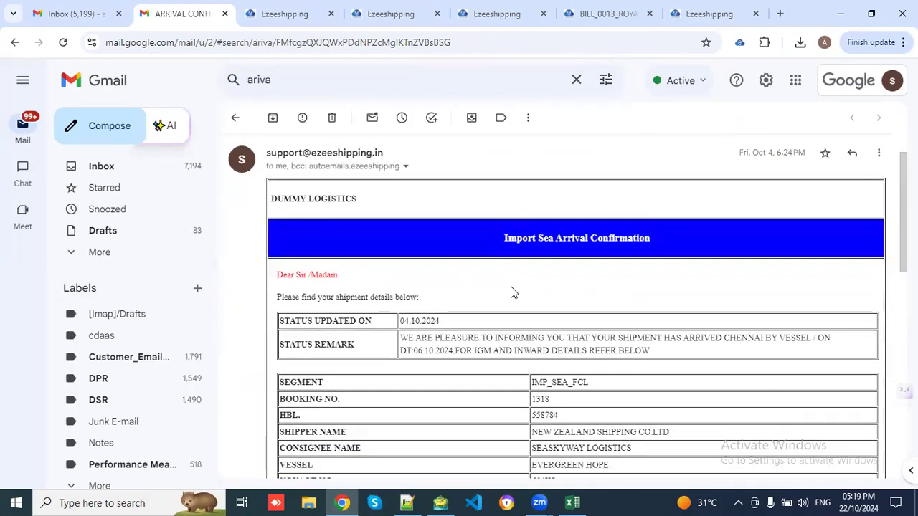
{"action": "scroll", "coordinate": [511, 292], "scroll_direction": "down", "scroll_amount": 2}
{"action": "scroll", "coordinate": [512, 291], "scroll_direction": "down", "scroll_amount": 1}
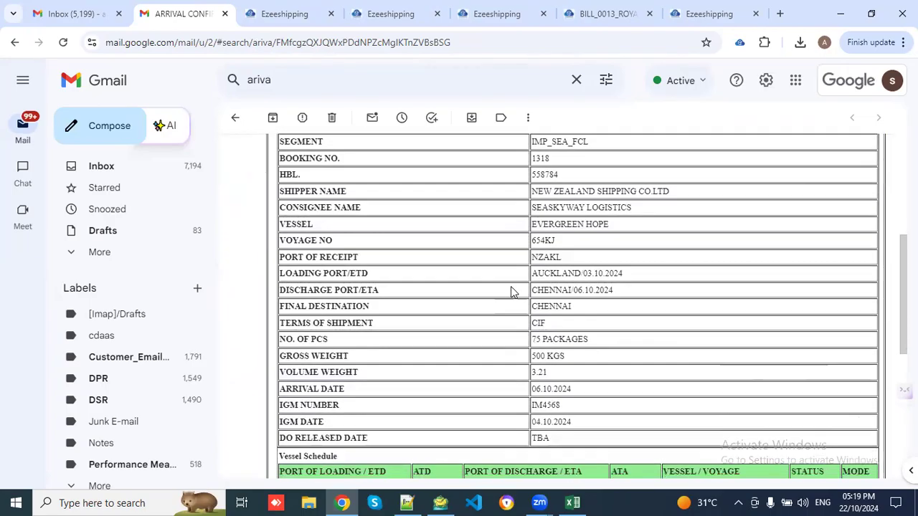
{"action": "scroll", "coordinate": [511, 292], "scroll_direction": "down", "scroll_amount": 1}
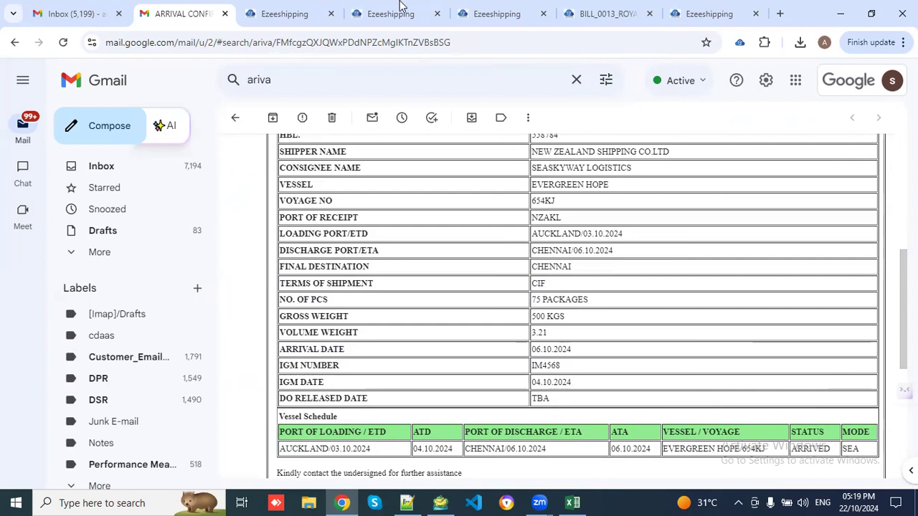
- Switch to the import air booking in Ezeeshipping and review its remaining party and shipment fields through to the bill options
{"action": "left_click", "coordinate": [368, 7]}
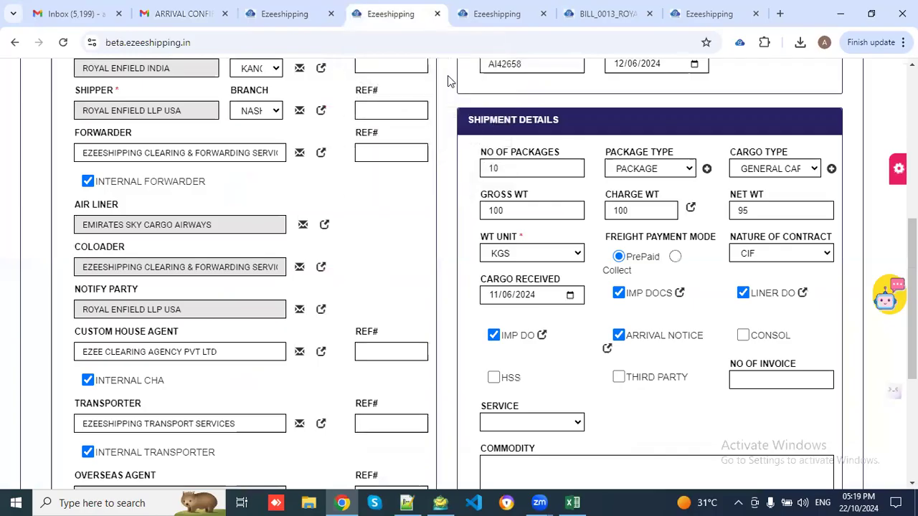
{"action": "scroll", "coordinate": [423, 240], "scroll_direction": "down", "scroll_amount": 3}
{"action": "scroll", "coordinate": [423, 240], "scroll_direction": "down", "scroll_amount": 1}
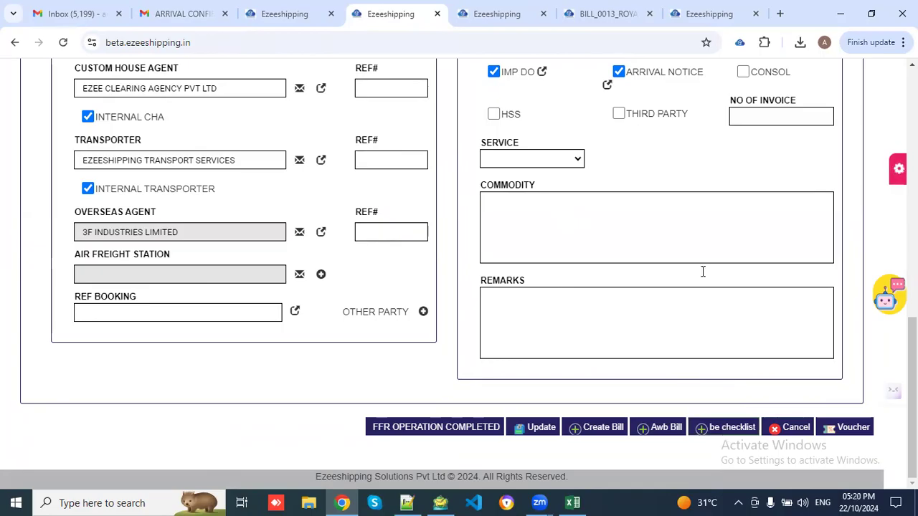
- Switch to the Bill of Entry for job 25 and review its header, the available BE types, importer details and IGM list
{"action": "left_click", "coordinate": [714, 9]}
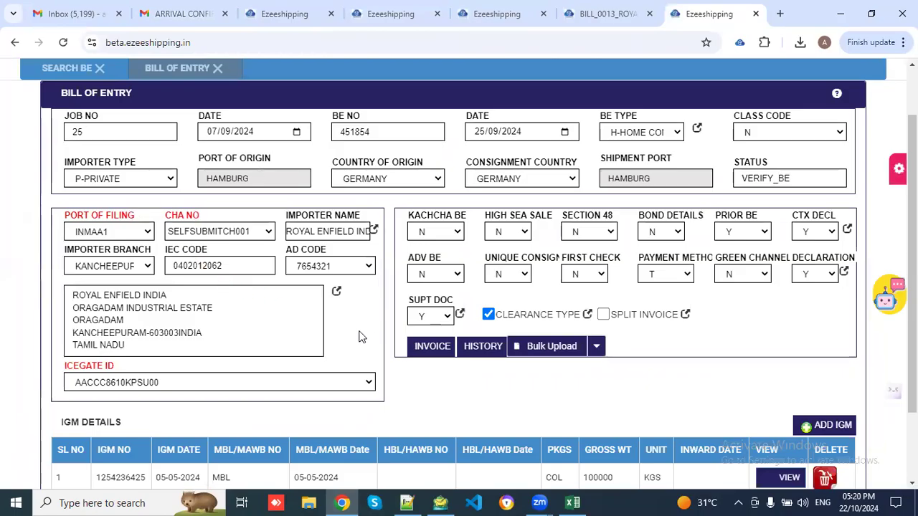
{"action": "scroll", "coordinate": [360, 336], "scroll_direction": "down", "scroll_amount": 1}
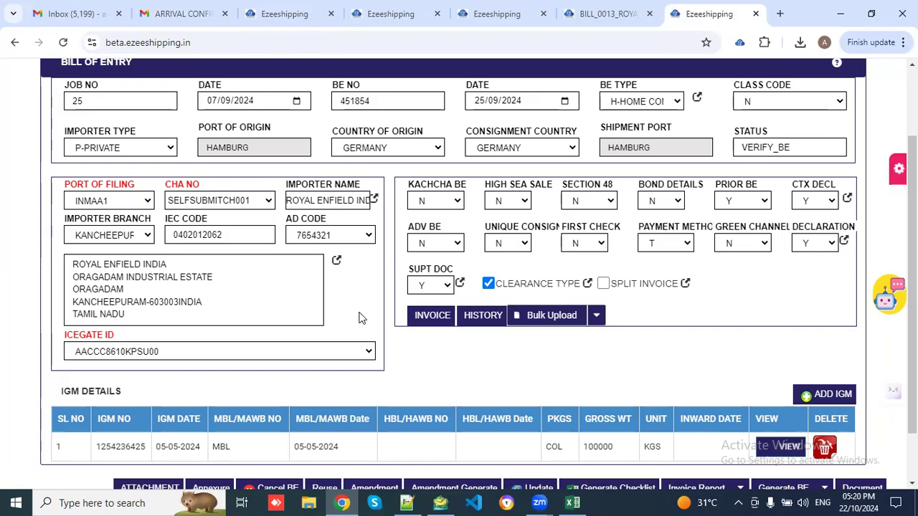
{"action": "scroll", "coordinate": [362, 318], "scroll_direction": "down", "scroll_amount": 1}
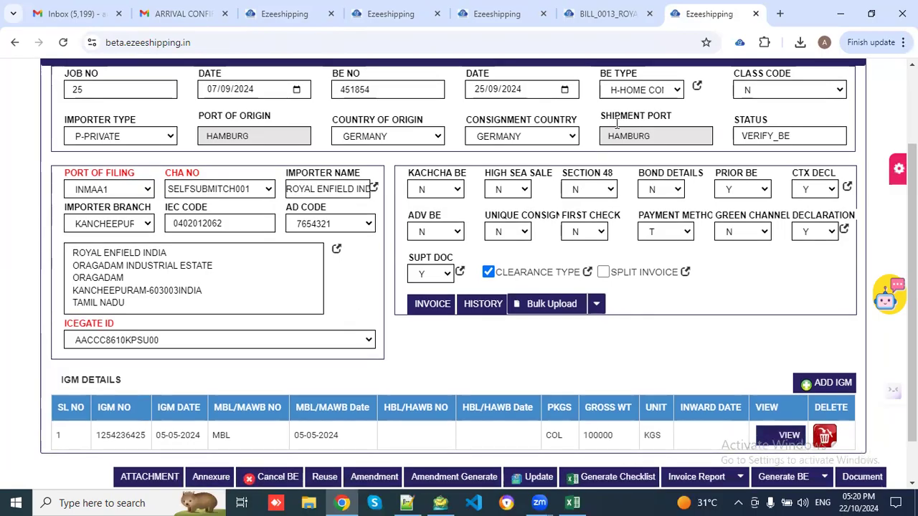
{"action": "left_click", "coordinate": [640, 91]}
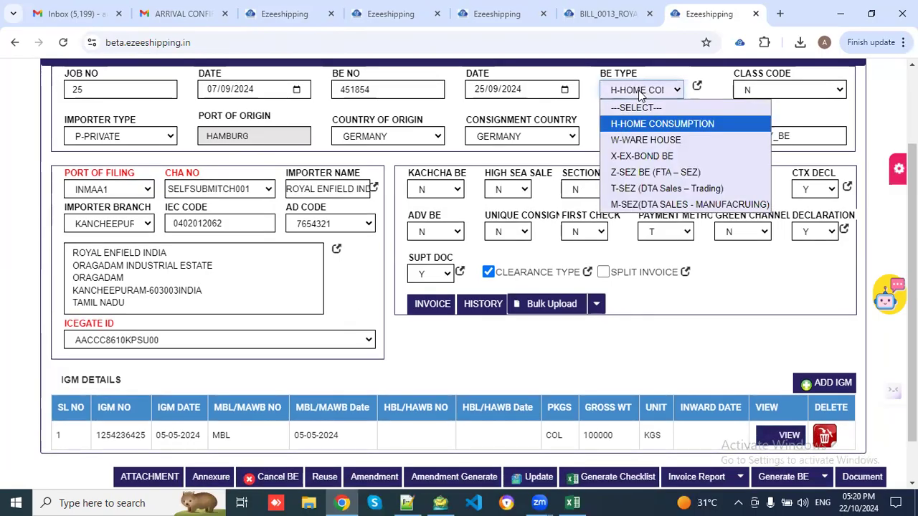
{"action": "left_click", "coordinate": [641, 94]}
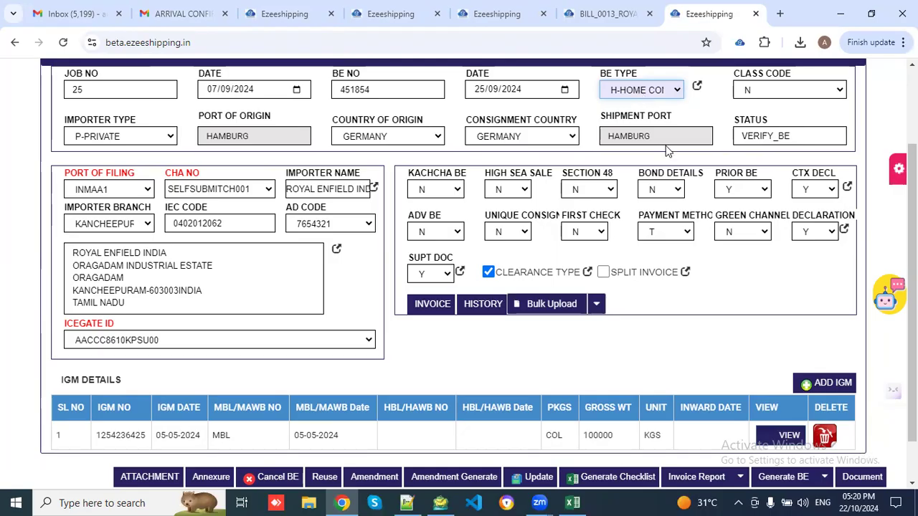
{"action": "scroll", "coordinate": [692, 325], "scroll_direction": "down", "scroll_amount": 1}
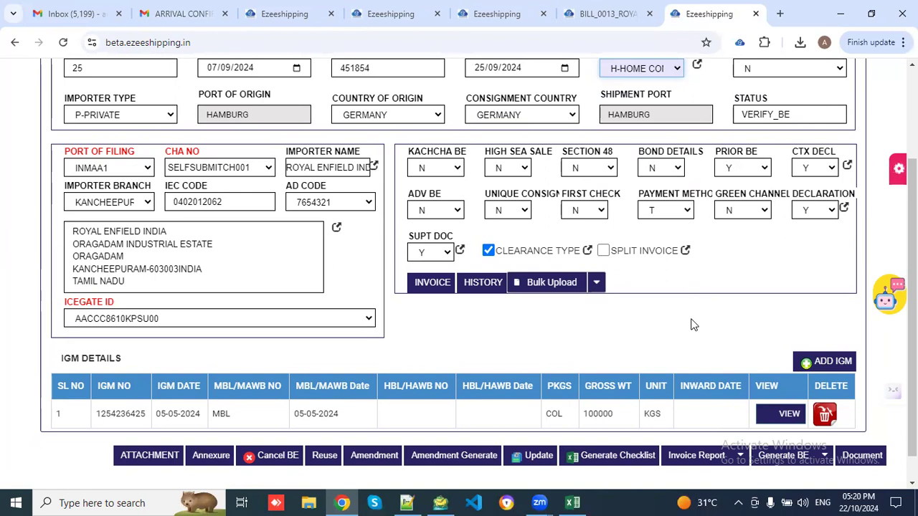
{"action": "scroll", "coordinate": [694, 325], "scroll_direction": "down", "scroll_amount": 1}
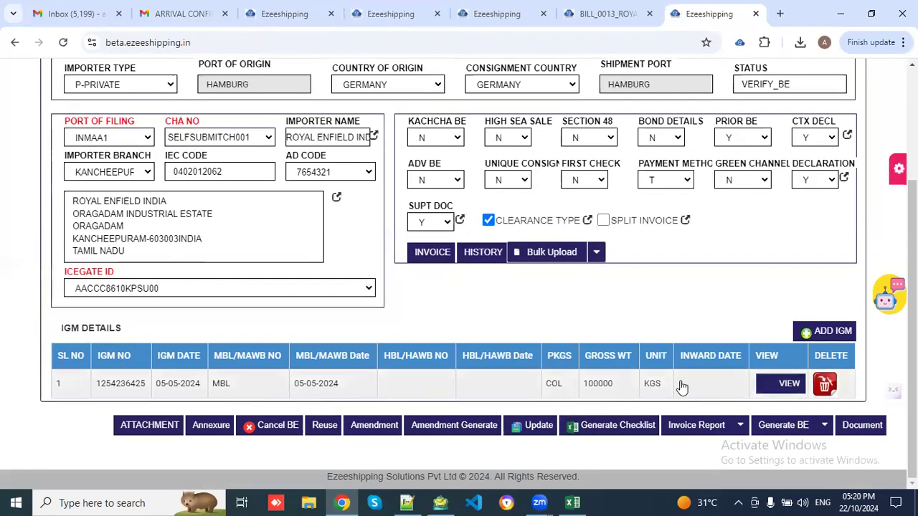
- Open the IGM entry, review its sea manifest and container details, and close it without saving
{"action": "left_click", "coordinate": [784, 386]}
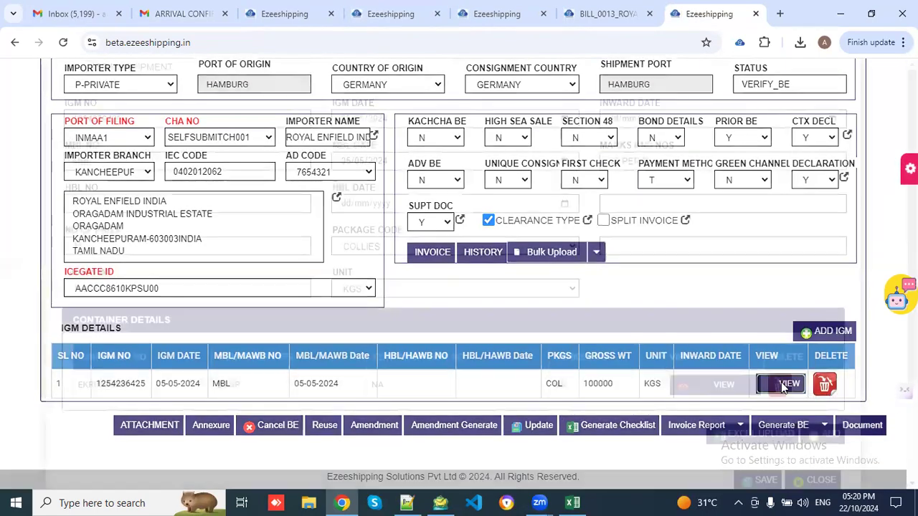
{"action": "scroll", "coordinate": [523, 269], "scroll_direction": "down", "scroll_amount": 1}
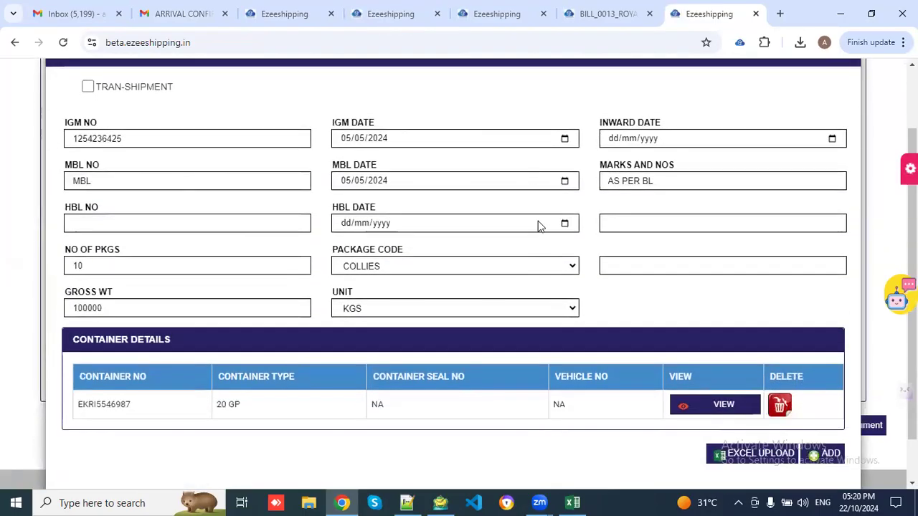
{"action": "scroll", "coordinate": [538, 236], "scroll_direction": "down", "scroll_amount": 1}
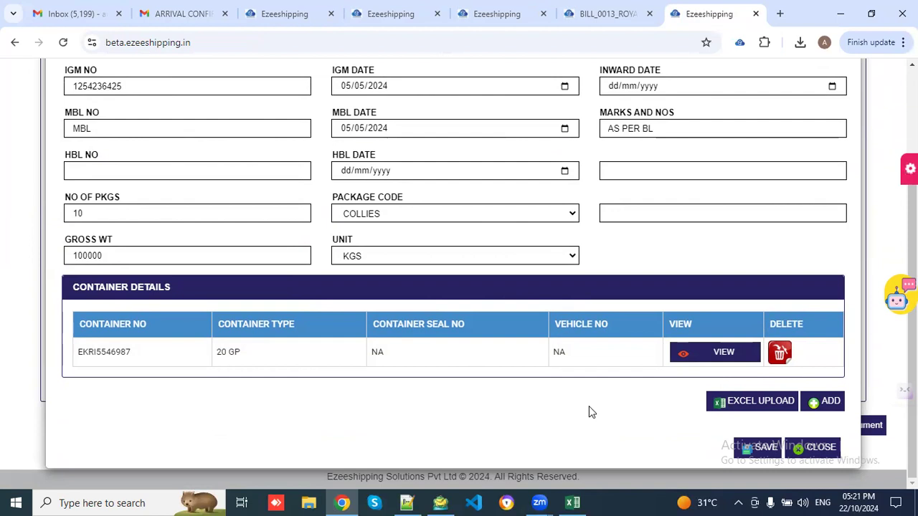
{"action": "scroll", "coordinate": [635, 259], "scroll_direction": "up", "scroll_amount": 1}
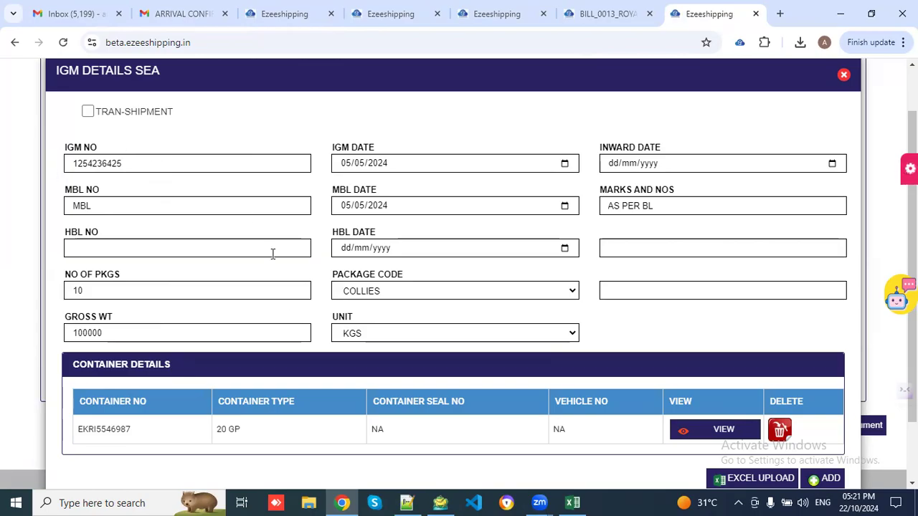
{"action": "scroll", "coordinate": [283, 295], "scroll_direction": "down", "scroll_amount": 2}
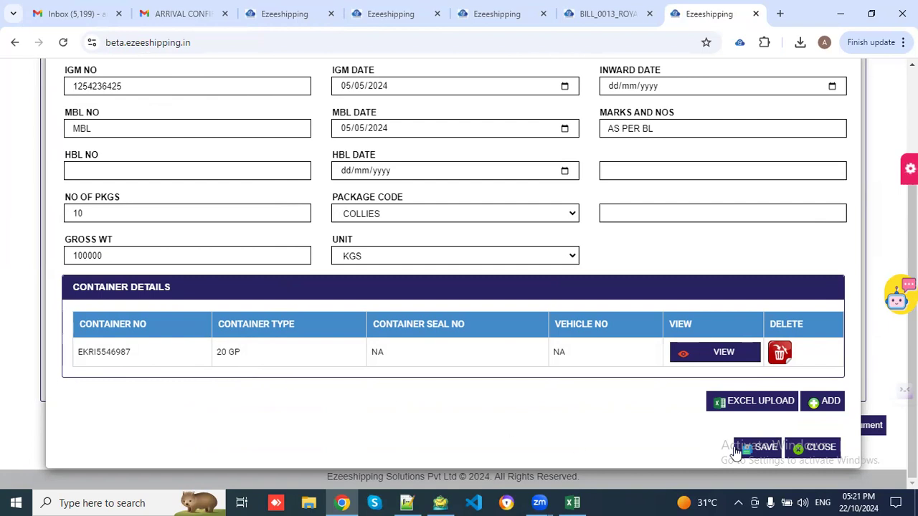
{"action": "left_click", "coordinate": [810, 448]}
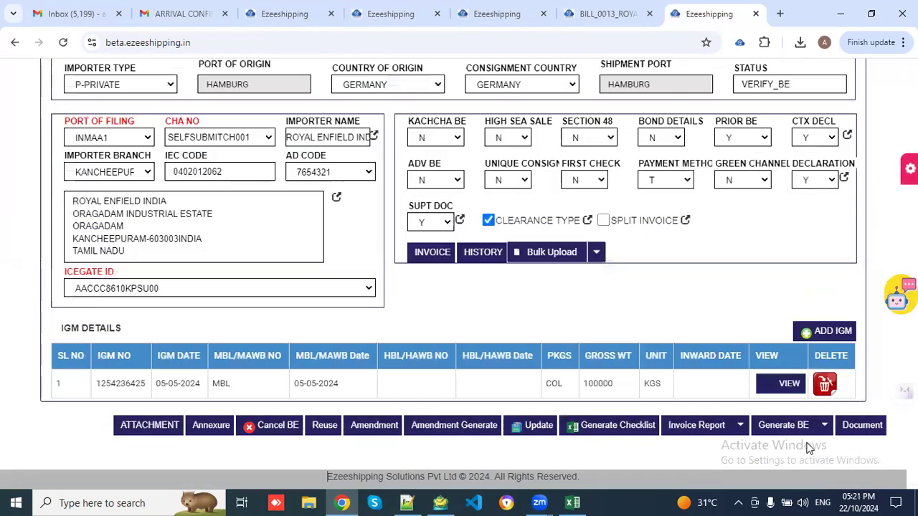
- Open the Bill of Entry's invoice details and review the supplier, transaction, shipment terms and charges sections
{"action": "left_click", "coordinate": [430, 255]}
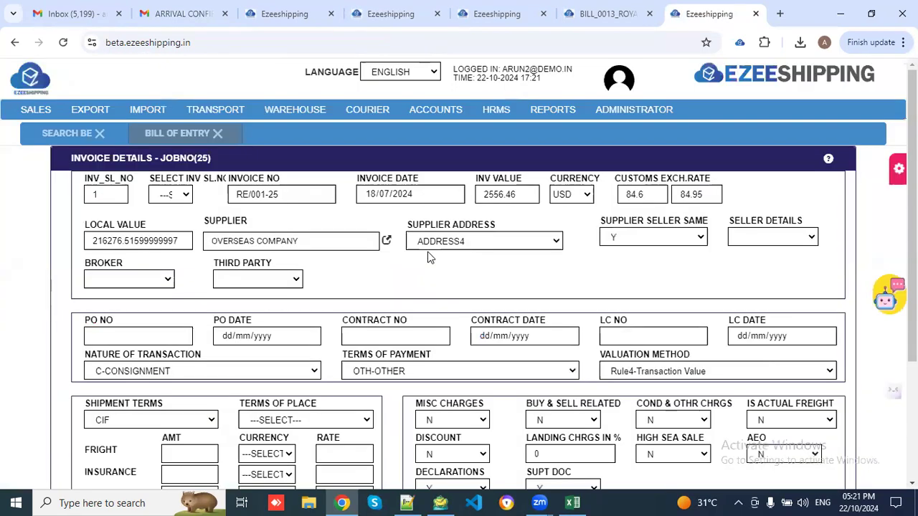
{"action": "scroll", "coordinate": [386, 252], "scroll_direction": "down", "scroll_amount": 2}
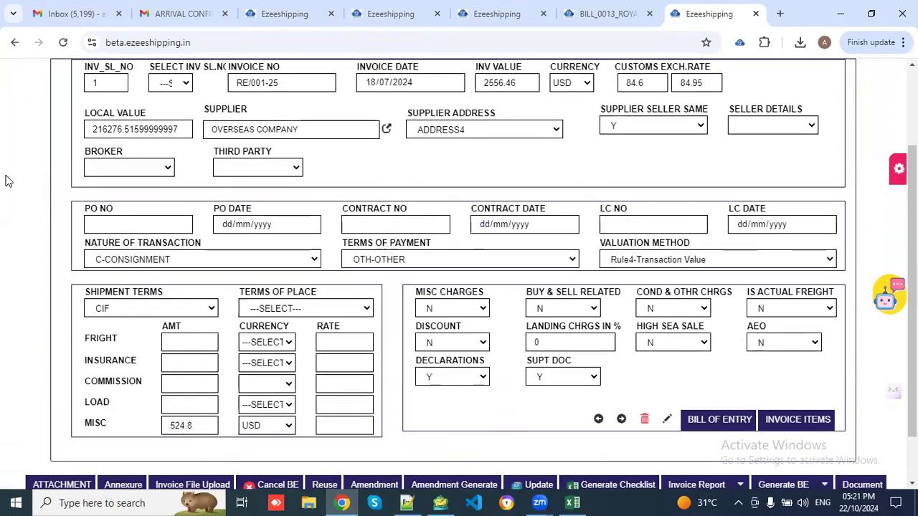
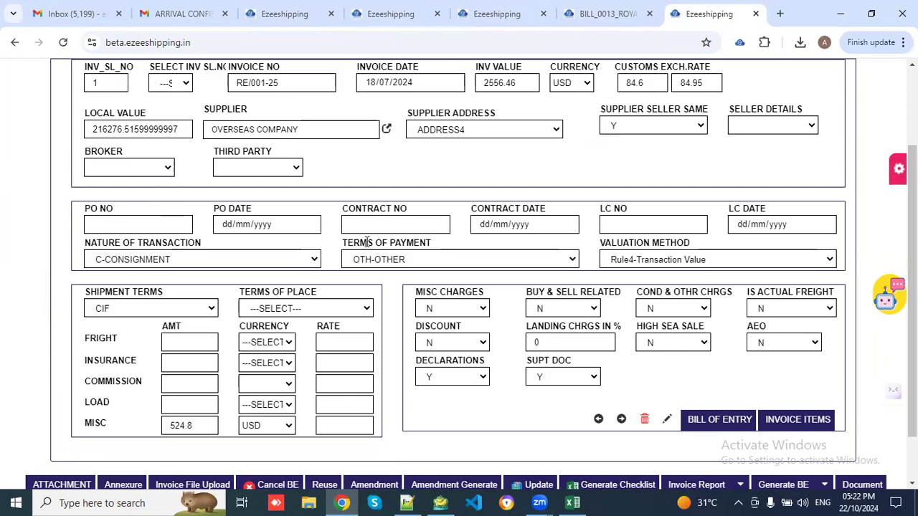
{"action": "scroll", "coordinate": [366, 242], "scroll_direction": "down", "scroll_amount": 1}
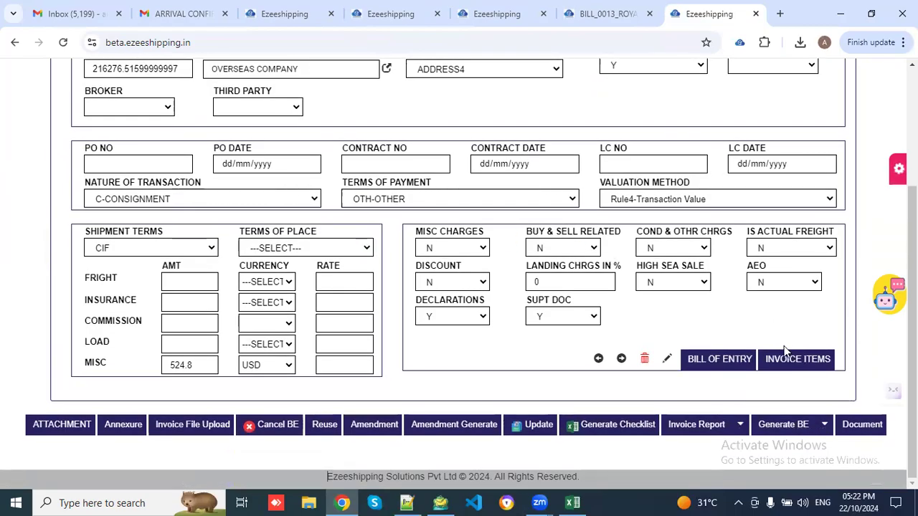
- Open the invoice's item details and review the description, tariff codes, duty and IGST rates, scheme code and compliance sections
{"action": "left_click", "coordinate": [792, 360]}
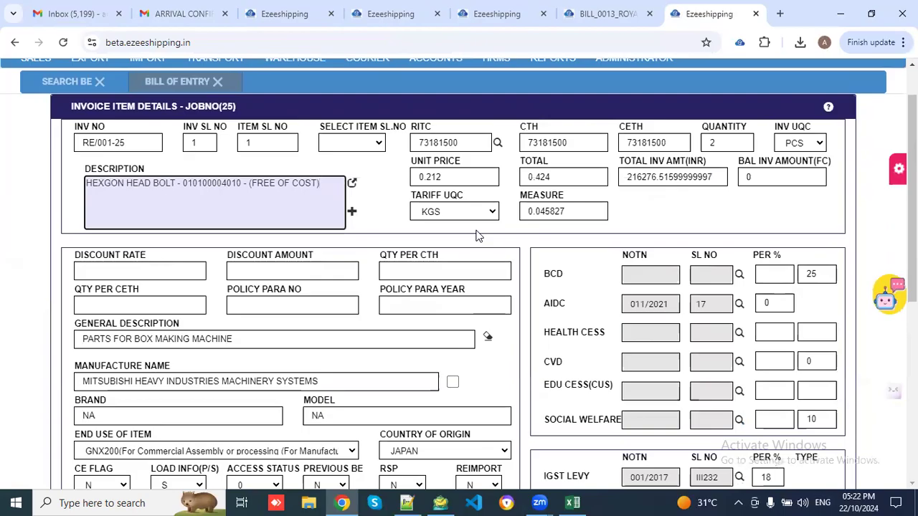
{"action": "scroll", "coordinate": [478, 235], "scroll_direction": "down", "scroll_amount": 1}
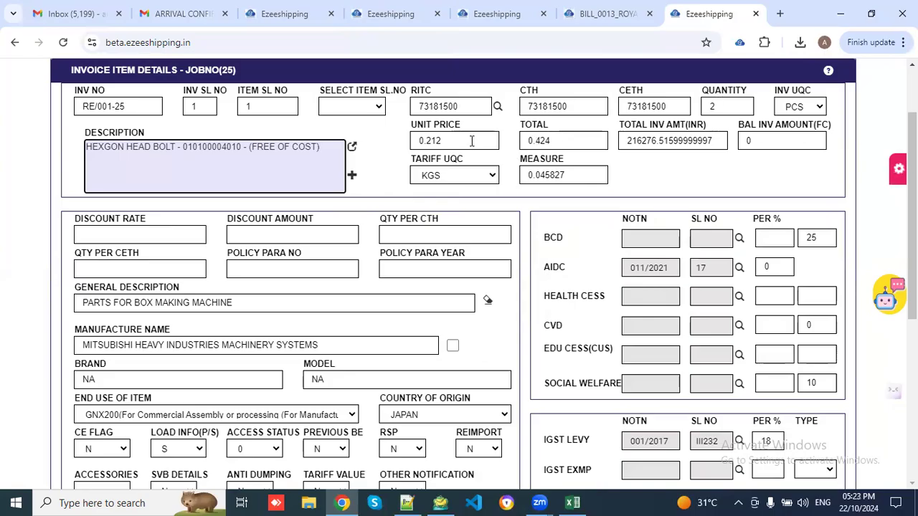
{"action": "scroll", "coordinate": [516, 219], "scroll_direction": "down", "scroll_amount": 2}
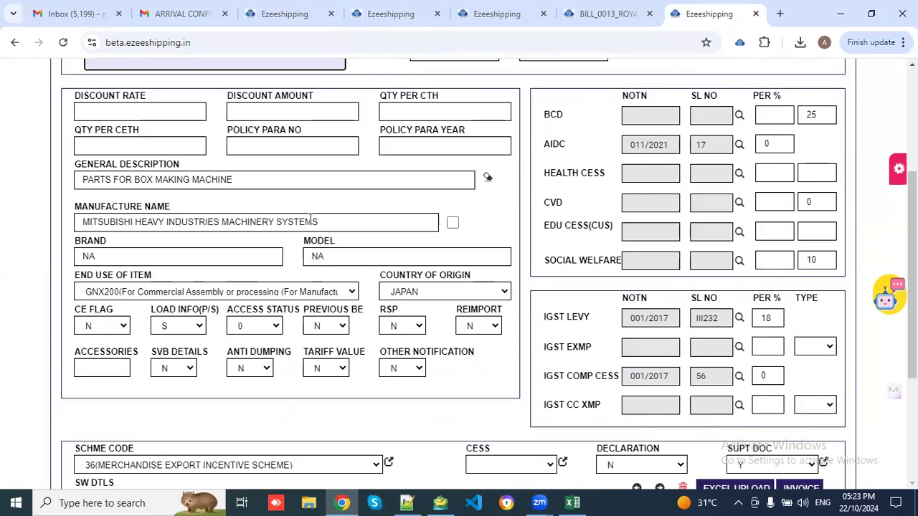
{"action": "scroll", "coordinate": [311, 219], "scroll_direction": "down", "scroll_amount": 1}
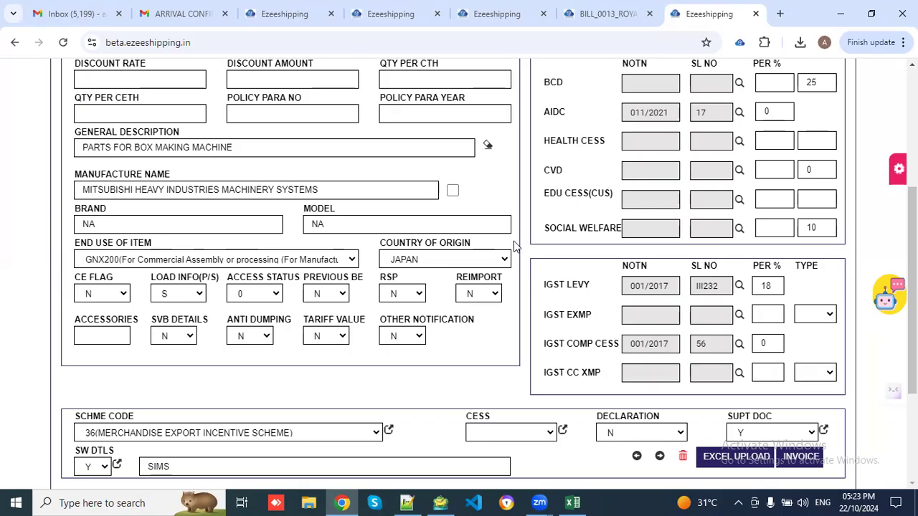
{"action": "scroll", "coordinate": [516, 244], "scroll_direction": "up", "scroll_amount": 1}
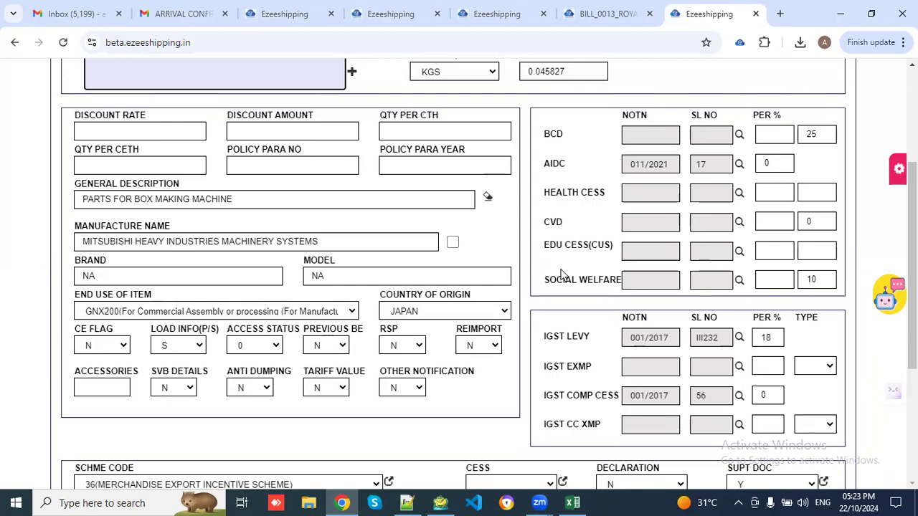
{"action": "scroll", "coordinate": [561, 274], "scroll_direction": "down", "scroll_amount": 1}
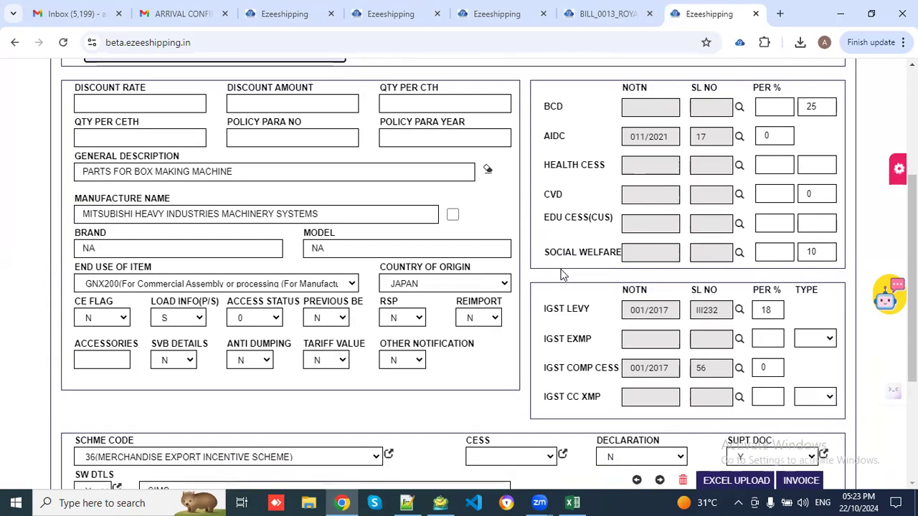
{"action": "scroll", "coordinate": [669, 137], "scroll_direction": "down", "scroll_amount": 2}
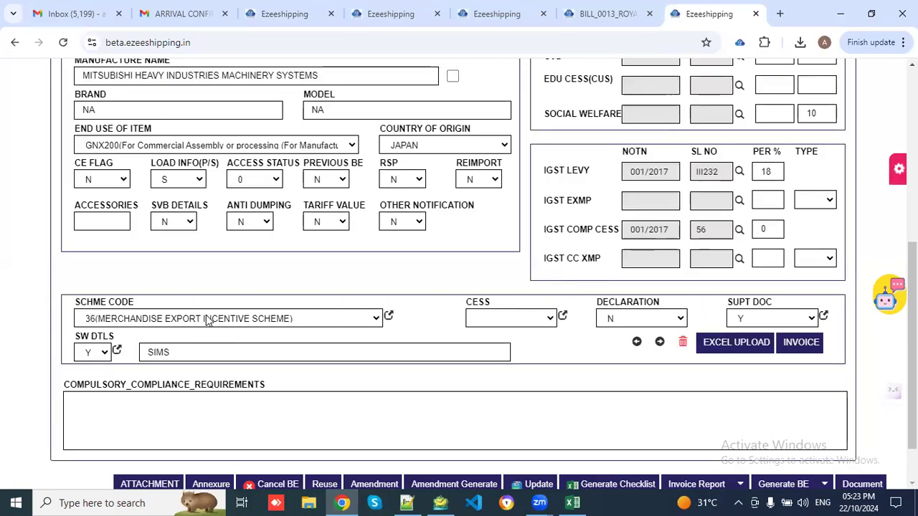
{"action": "scroll", "coordinate": [408, 203], "scroll_direction": "up", "scroll_amount": 5}
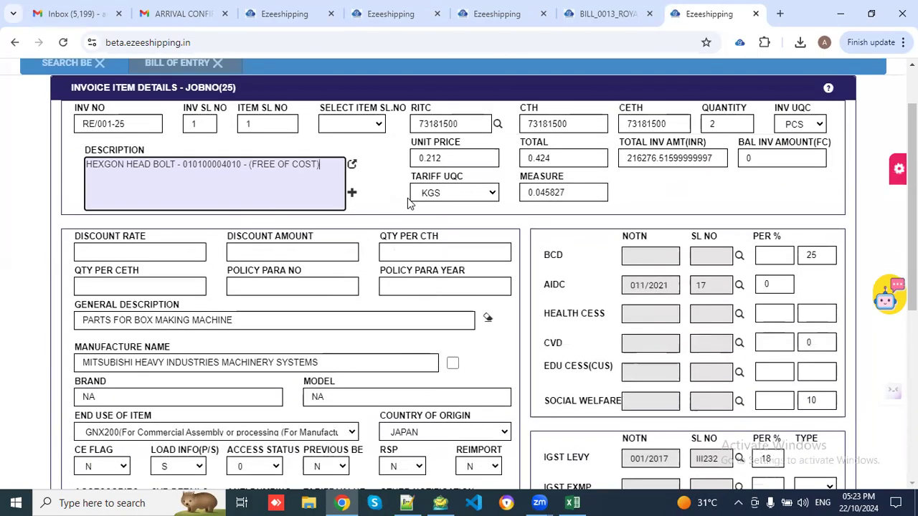
{"action": "scroll", "coordinate": [404, 247], "scroll_direction": "down", "scroll_amount": 6}
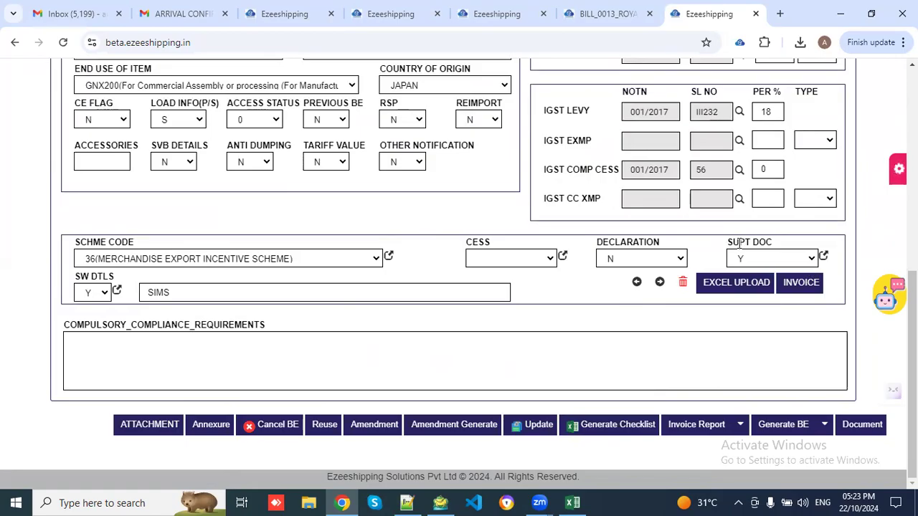
- Open the item's supporting documents, fetch the eSanchit DRN and IRN list to view it, and close both without saving
{"action": "left_click", "coordinate": [824, 257]}
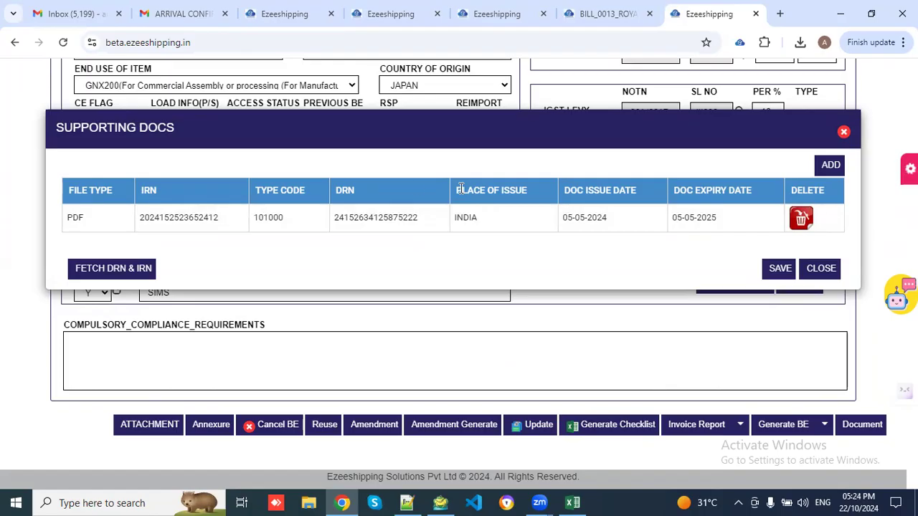
{"action": "left_click", "coordinate": [88, 277]}
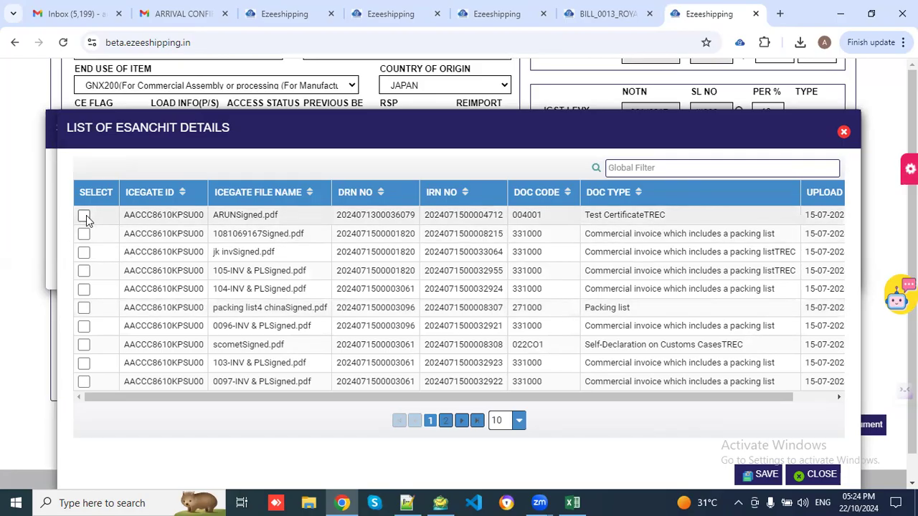
{"action": "left_click", "coordinate": [798, 476]}
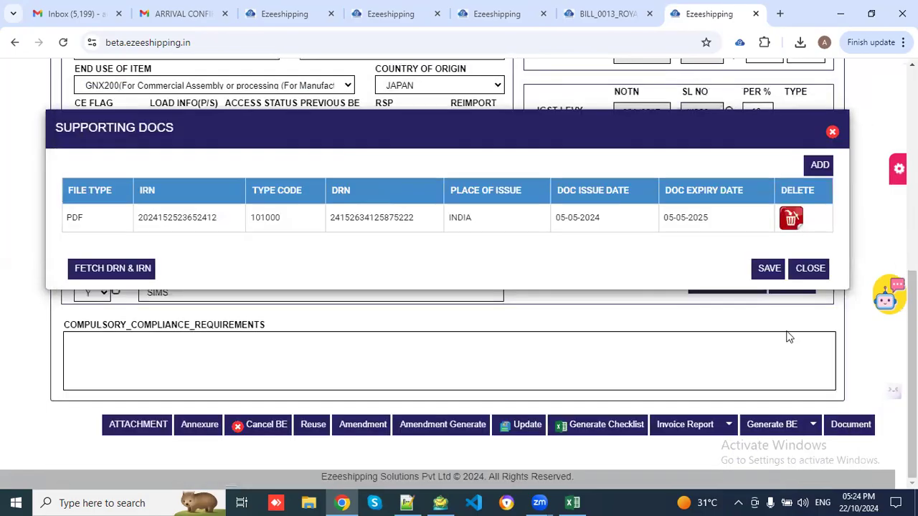
{"action": "left_click", "coordinate": [800, 274]}
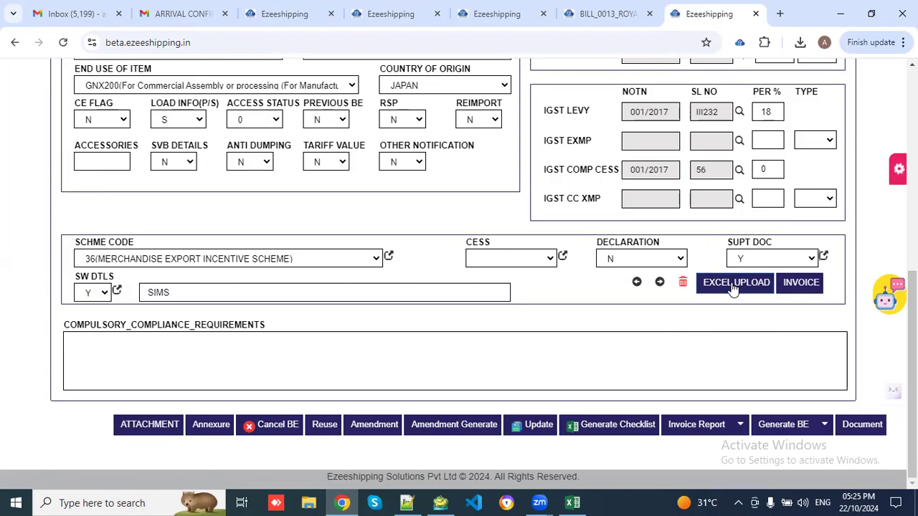
- Return from the item details to the invoice details and open the invoice file upload
{"action": "left_click", "coordinate": [787, 290]}
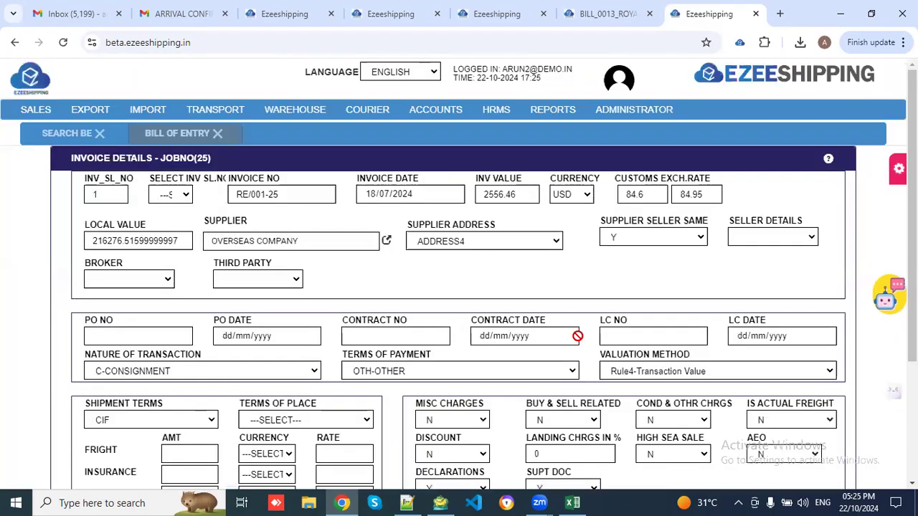
{"action": "scroll", "coordinate": [451, 429], "scroll_direction": "down", "scroll_amount": 3}
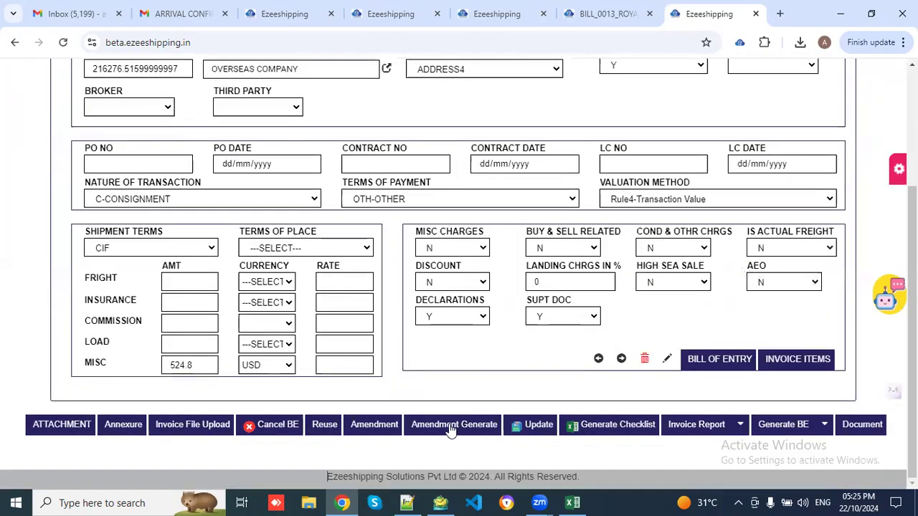
{"action": "left_click", "coordinate": [168, 426]}
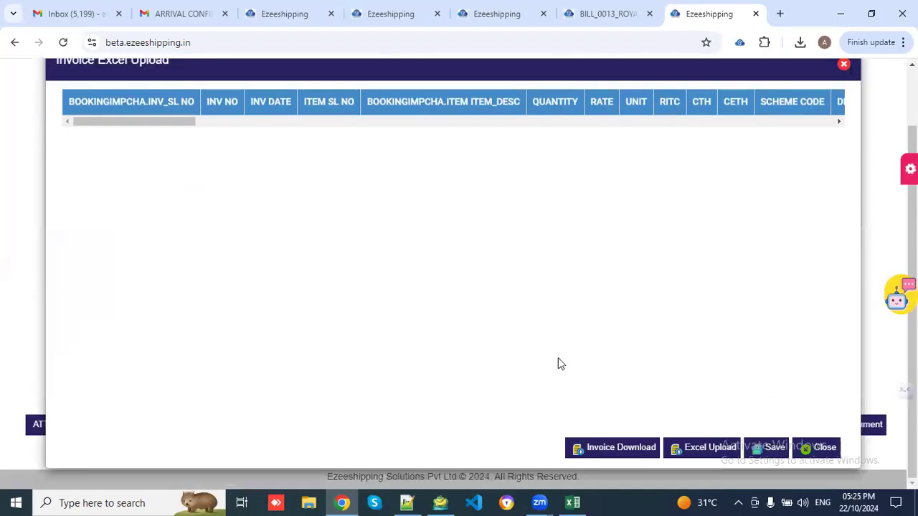
- Open the invoice Excel upload's attachment dialog to view its file and template options, and close both windows without uploading
{"action": "left_click", "coordinate": [696, 449]}
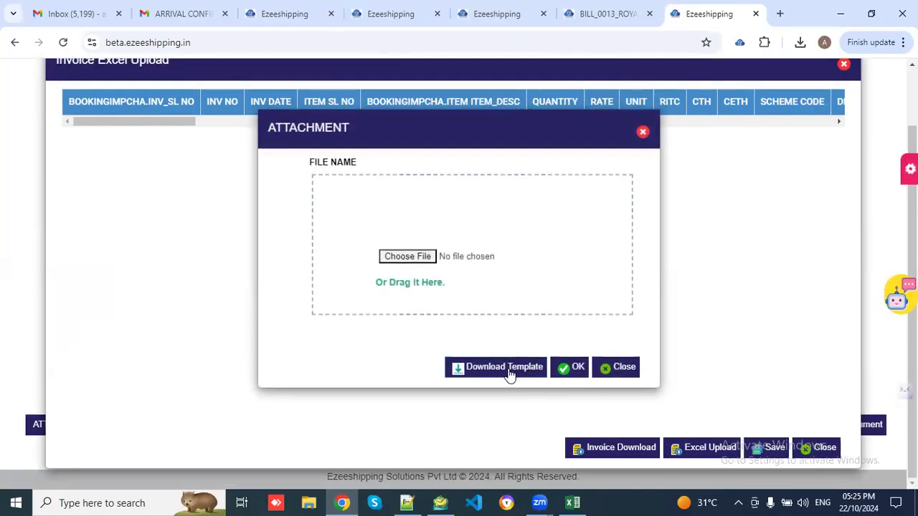
{"action": "left_click", "coordinate": [617, 378]}
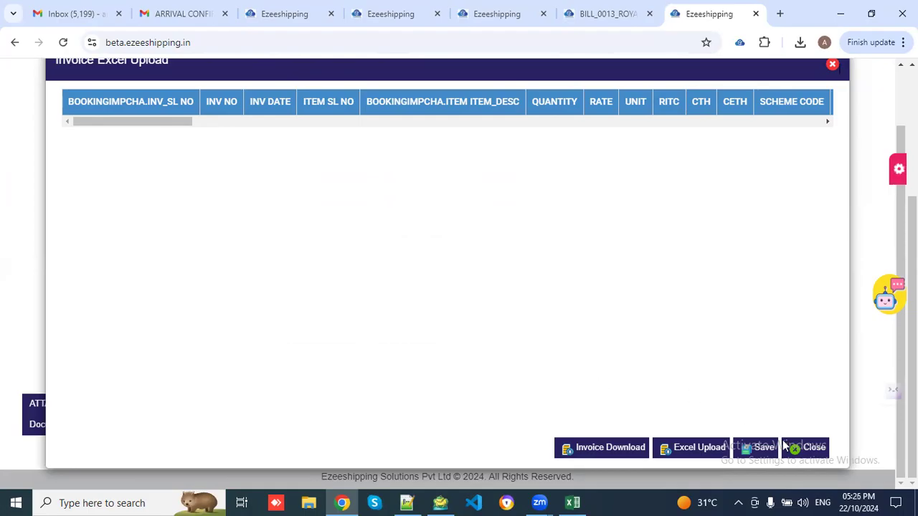
{"action": "left_click", "coordinate": [810, 448]}
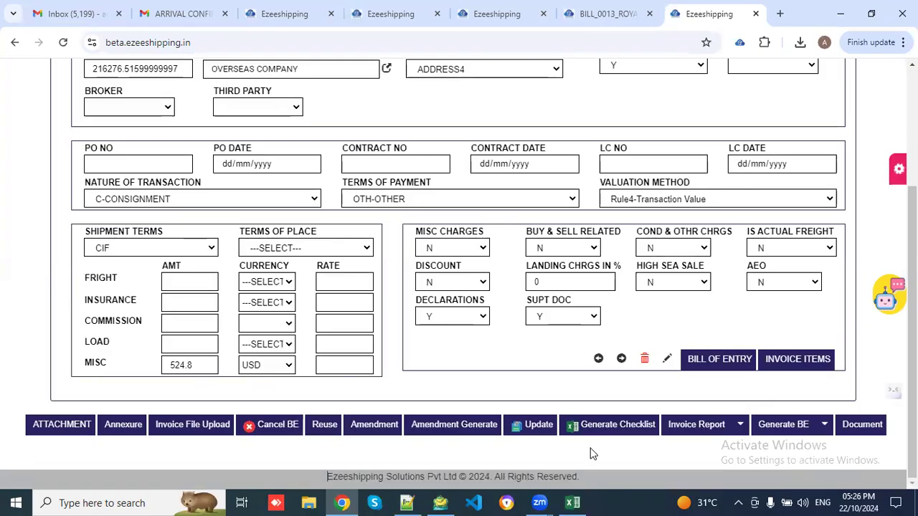
- Generate the Bill of Entry checklist as a PDF
{"action": "left_click", "coordinate": [606, 429]}
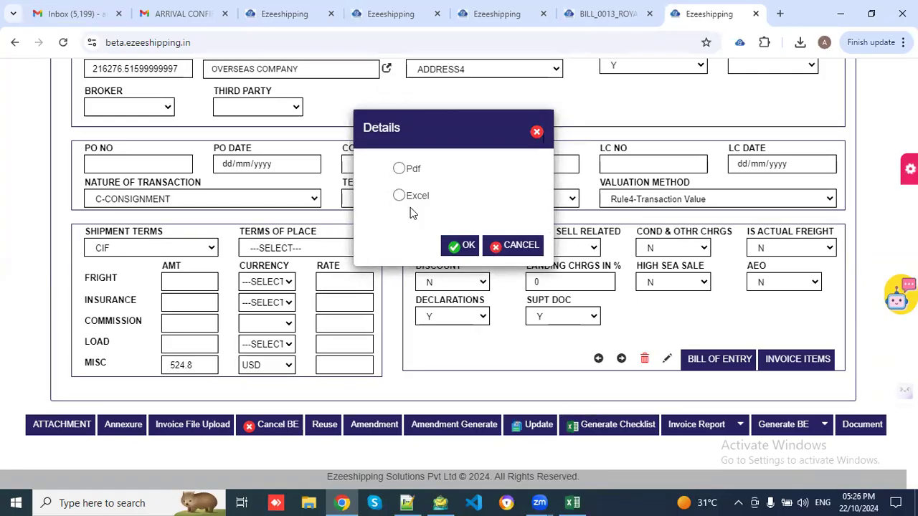
{"action": "left_click", "coordinate": [400, 170]}
{"action": "left_click", "coordinate": [457, 249]}
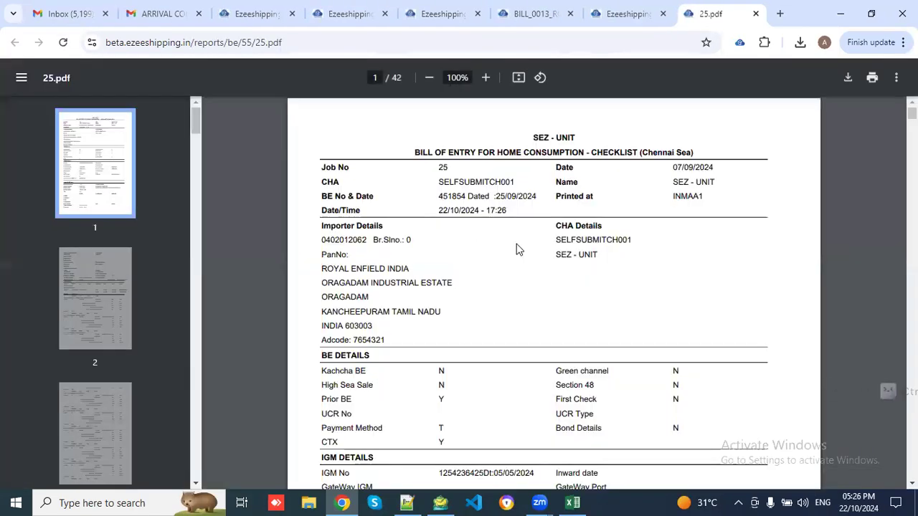
- Review the importer, BE, IGM and invoice details at the start of the checklist PDF
{"action": "scroll", "coordinate": [516, 250], "scroll_direction": "down", "scroll_amount": 1}
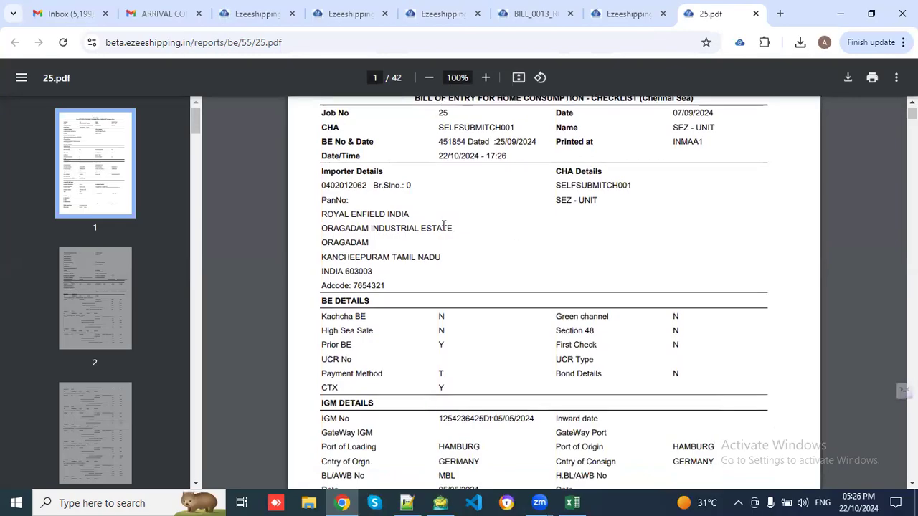
{"action": "scroll", "coordinate": [443, 226], "scroll_direction": "down", "scroll_amount": 1}
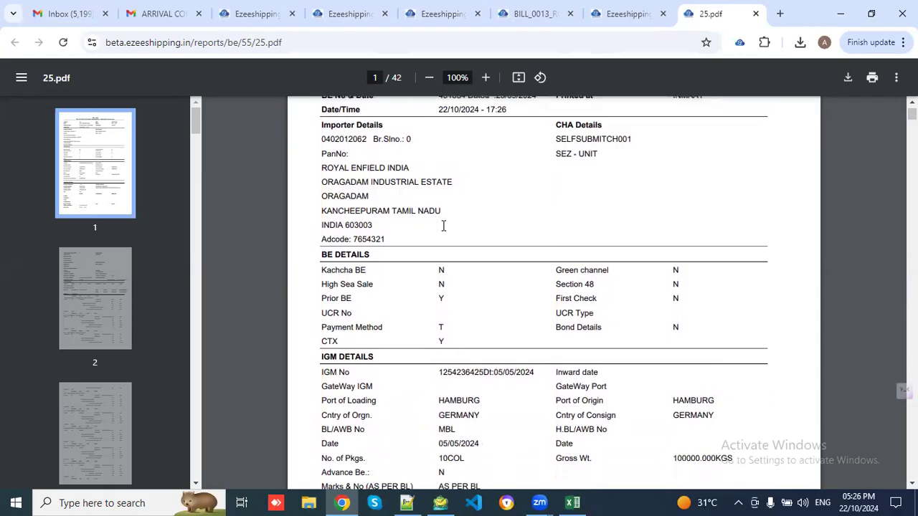
{"action": "scroll", "coordinate": [443, 226], "scroll_direction": "down", "scroll_amount": 1}
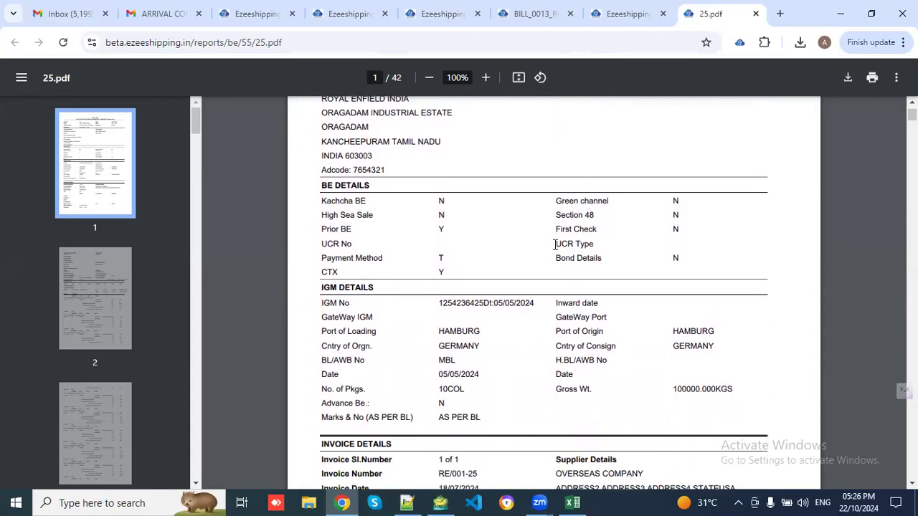
{"action": "scroll", "coordinate": [516, 245], "scroll_direction": "down", "scroll_amount": 1}
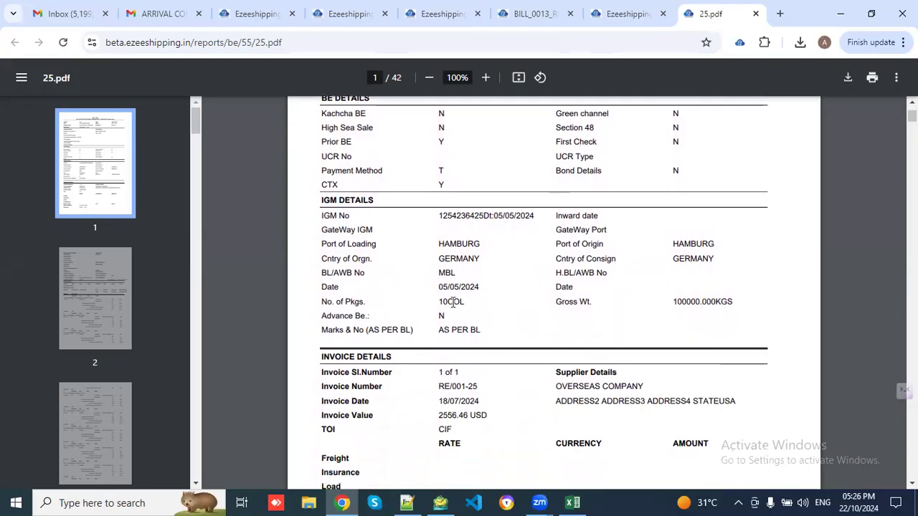
{"action": "scroll", "coordinate": [453, 302], "scroll_direction": "down", "scroll_amount": 2}
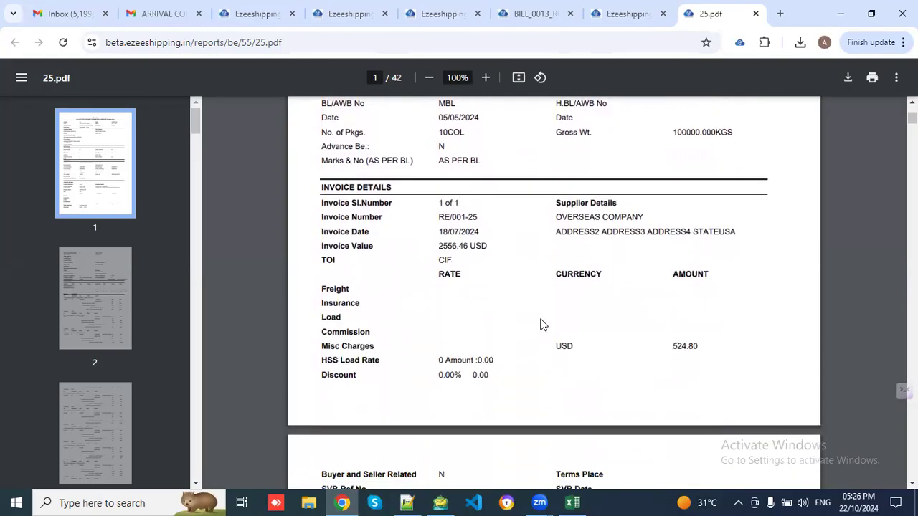
{"action": "scroll", "coordinate": [543, 324], "scroll_direction": "down", "scroll_amount": 1}
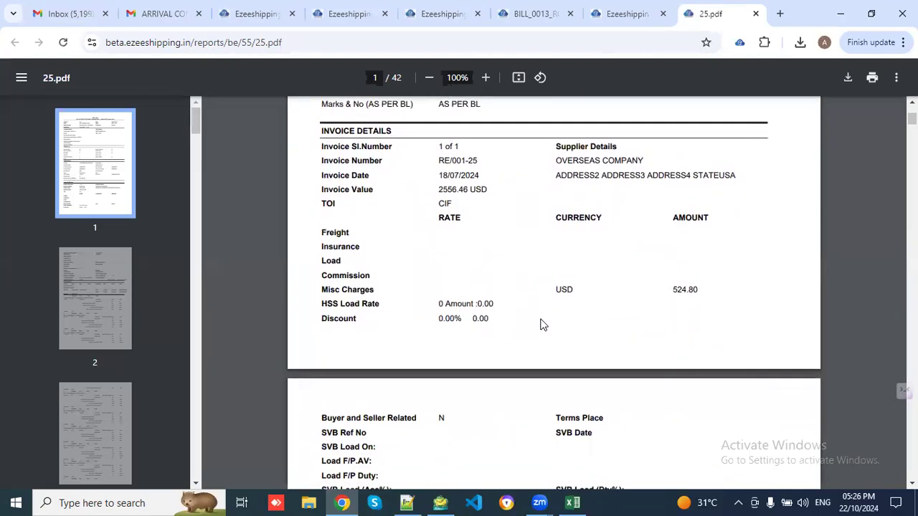
{"action": "scroll", "coordinate": [543, 324], "scroll_direction": "down", "scroll_amount": 3}
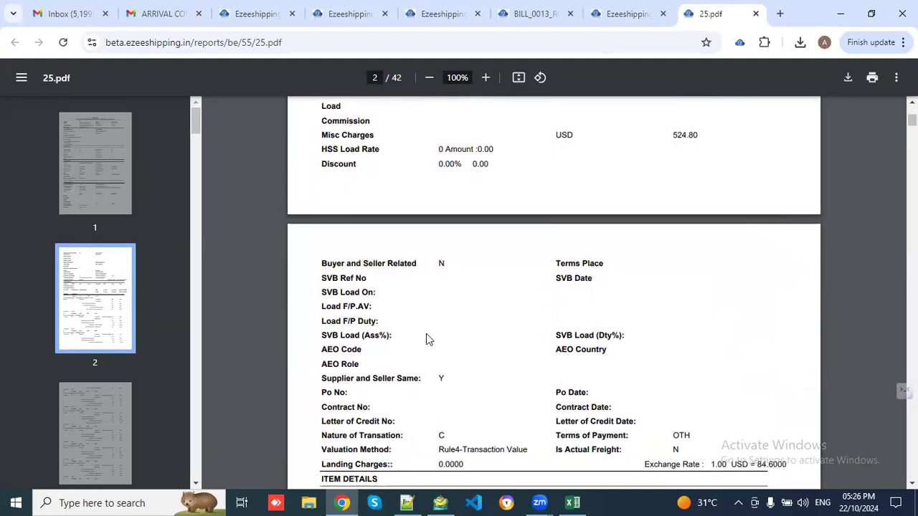
- Examine the checklist's item details, including tariff codes, quantities, notifications and duty amounts for each item
{"action": "scroll", "coordinate": [426, 338], "scroll_direction": "down", "scroll_amount": 4}
{"action": "scroll", "coordinate": [426, 339], "scroll_direction": "down", "scroll_amount": 2}
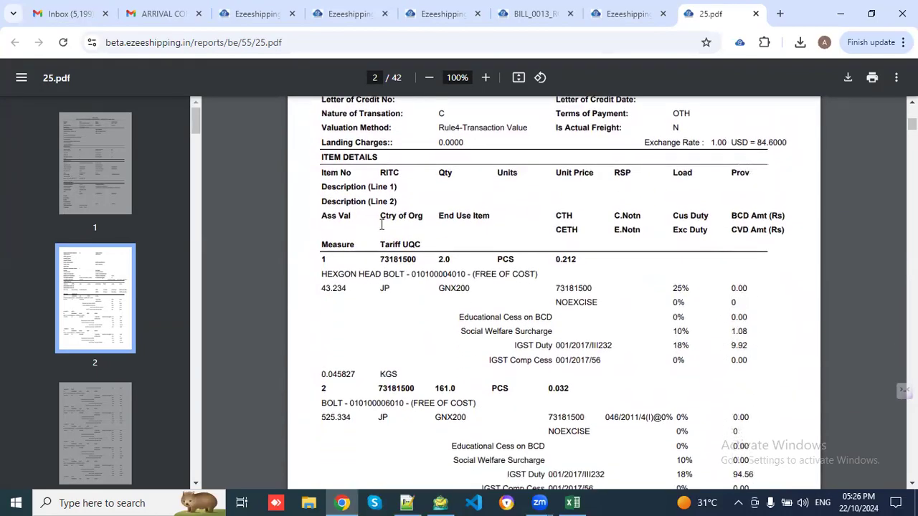
{"action": "scroll", "coordinate": [609, 334], "scroll_direction": "down", "scroll_amount": 3}
{"action": "scroll", "coordinate": [609, 334], "scroll_direction": "down", "scroll_amount": 15}
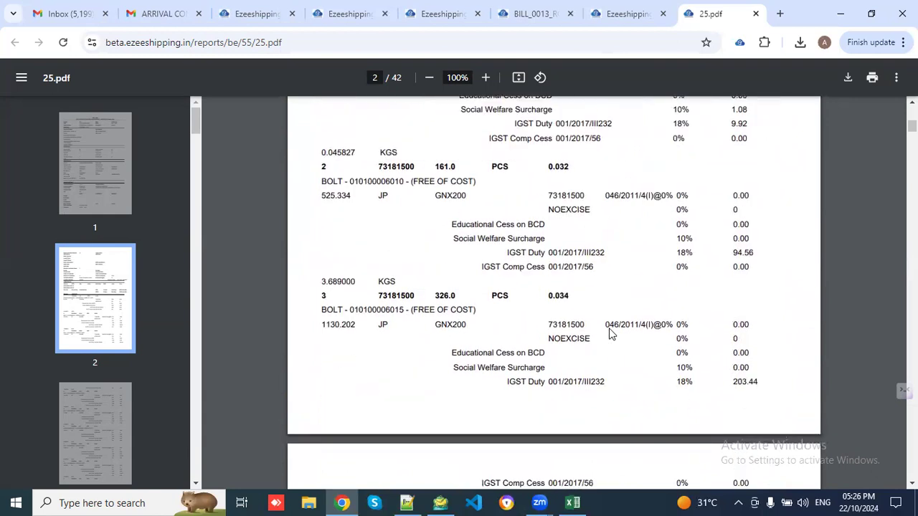
{"action": "scroll", "coordinate": [609, 333], "scroll_direction": "down", "scroll_amount": 5}
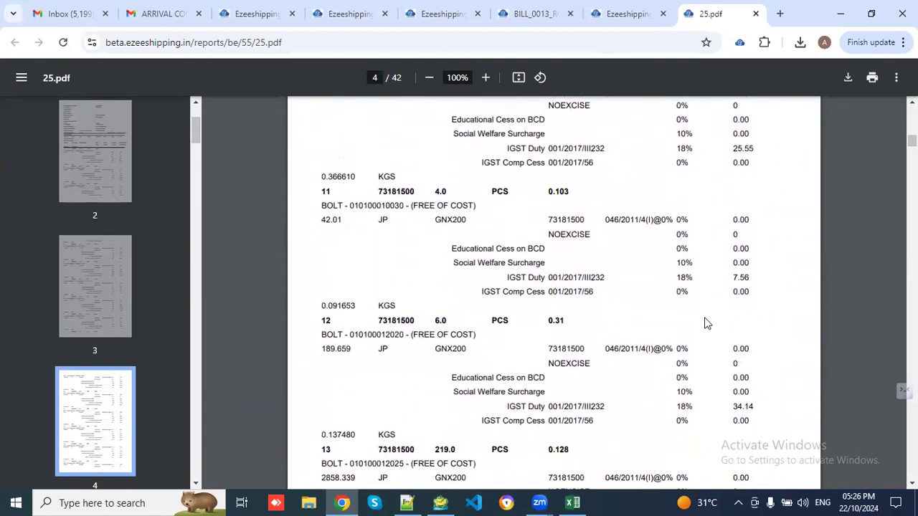
- Go to page 36 of the checklist and review the assessable value, the duty breakdown and the net duty payable
{"action": "left_click_drag", "start_coordinate": [913, 142], "coordinate": [912, 416]}
{"action": "scroll", "coordinate": [602, 216], "scroll_direction": "down", "scroll_amount": 2}
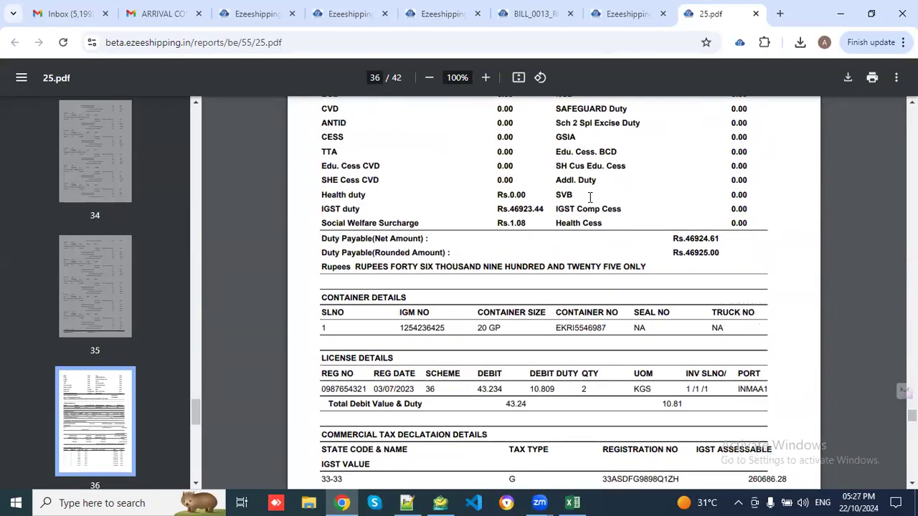
{"action": "scroll", "coordinate": [589, 197], "scroll_direction": "up", "scroll_amount": 3}
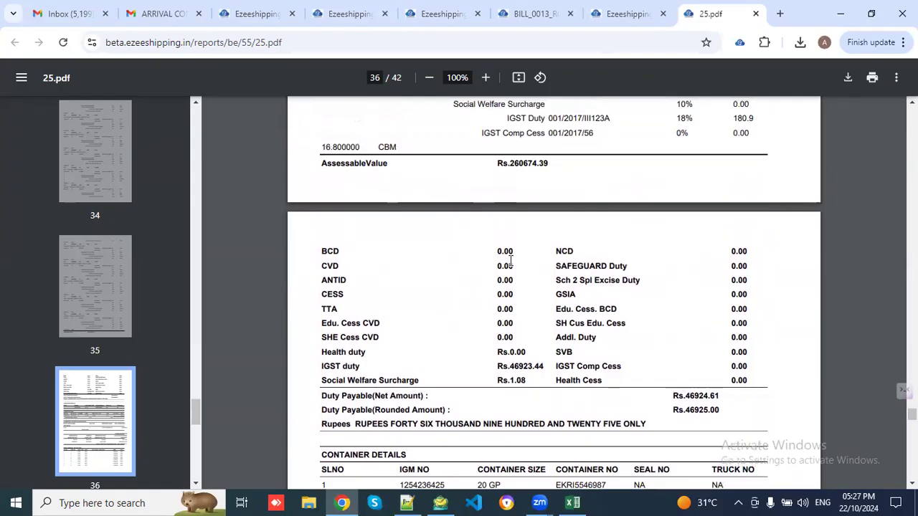
{"action": "scroll", "coordinate": [594, 222], "scroll_direction": "up", "scroll_amount": 3}
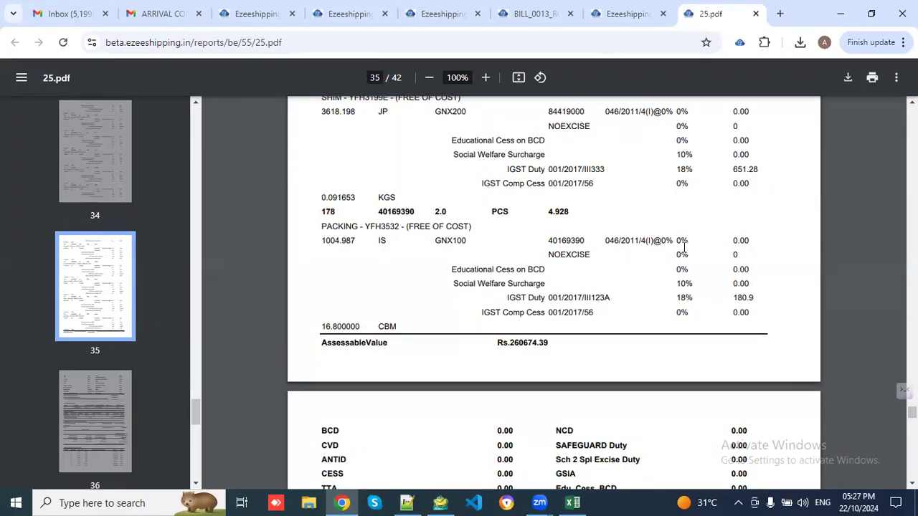
{"action": "scroll", "coordinate": [683, 247], "scroll_direction": "down", "scroll_amount": 2}
{"action": "scroll", "coordinate": [502, 290], "scroll_direction": "down", "scroll_amount": 1}
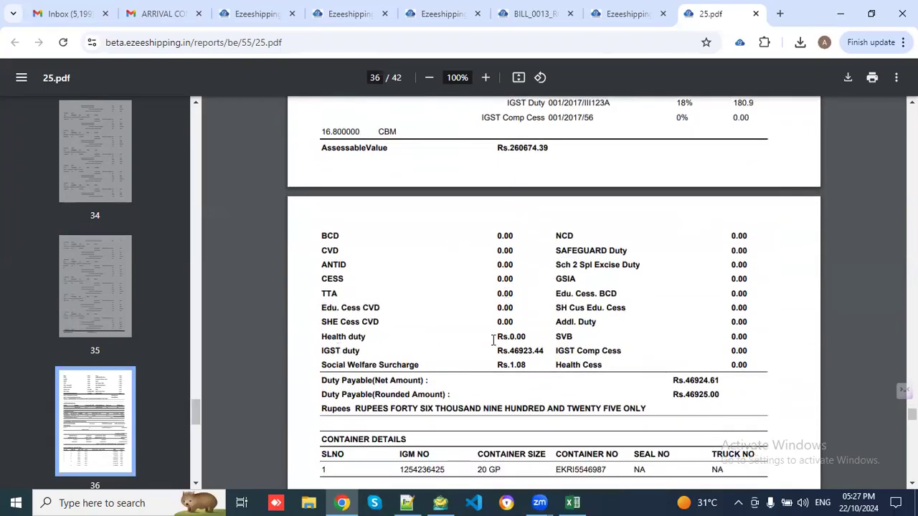
{"action": "scroll", "coordinate": [493, 341], "scroll_direction": "down", "scroll_amount": 3}
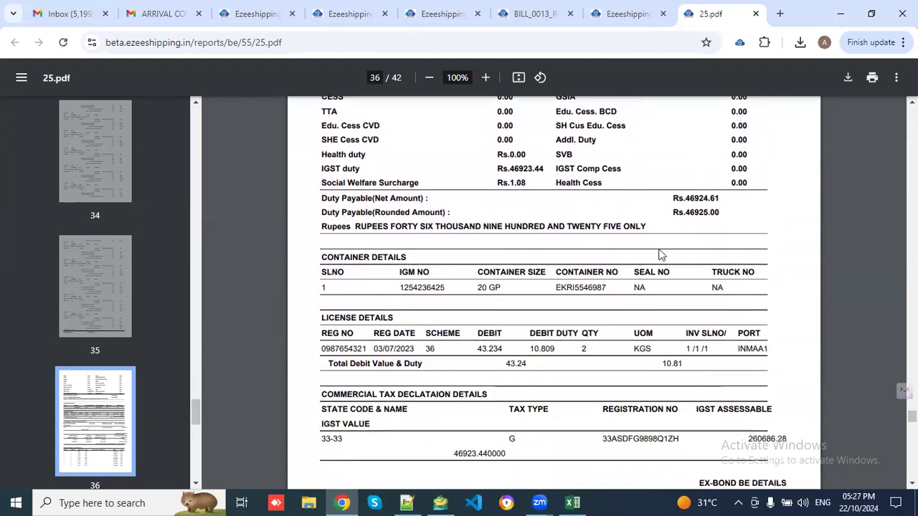
{"action": "double_click", "coordinate": [698, 199]}
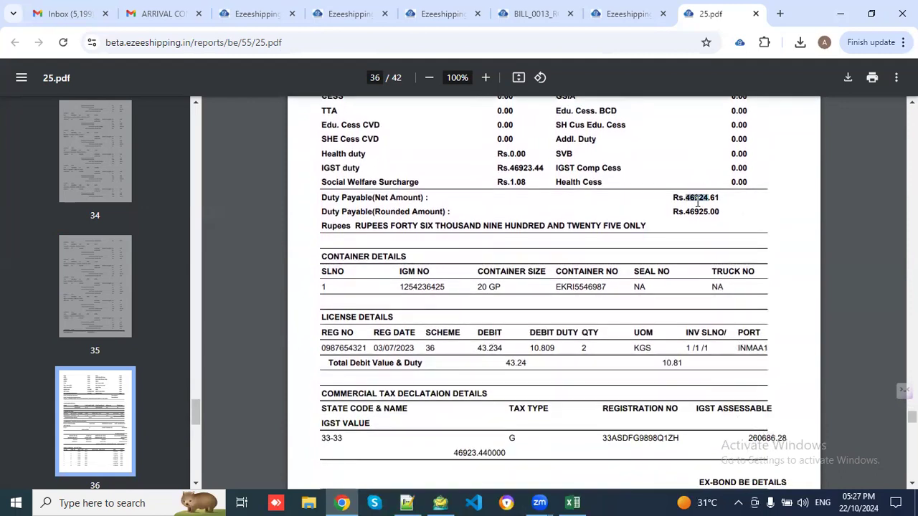
- Review the checklist's container, license, commercial tax declaration and ex-bond BE details
{"action": "scroll", "coordinate": [697, 202], "scroll_direction": "down", "scroll_amount": 1}
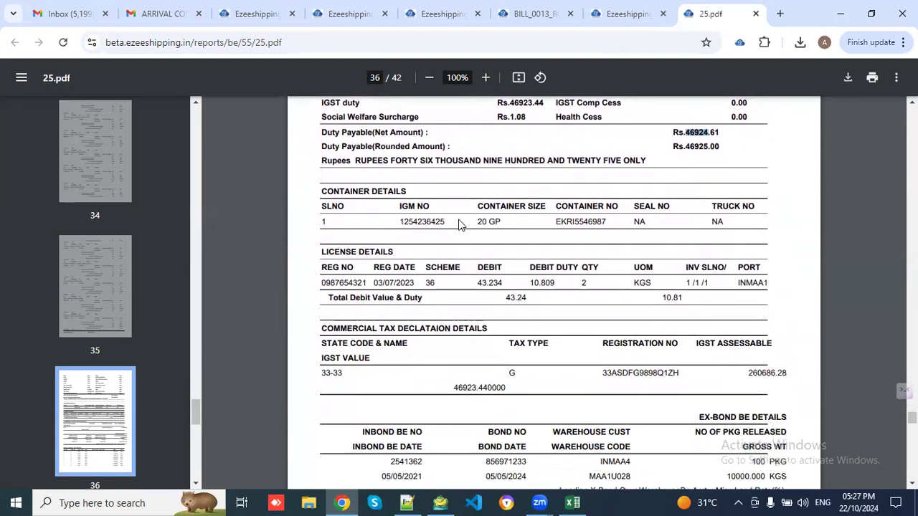
{"action": "scroll", "coordinate": [459, 222], "scroll_direction": "down", "scroll_amount": 2}
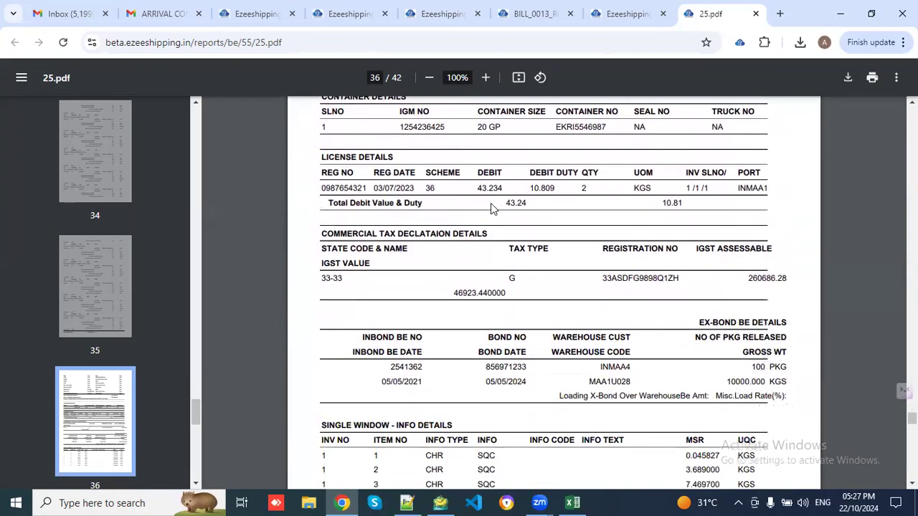
{"action": "scroll", "coordinate": [491, 208], "scroll_direction": "down", "scroll_amount": 2}
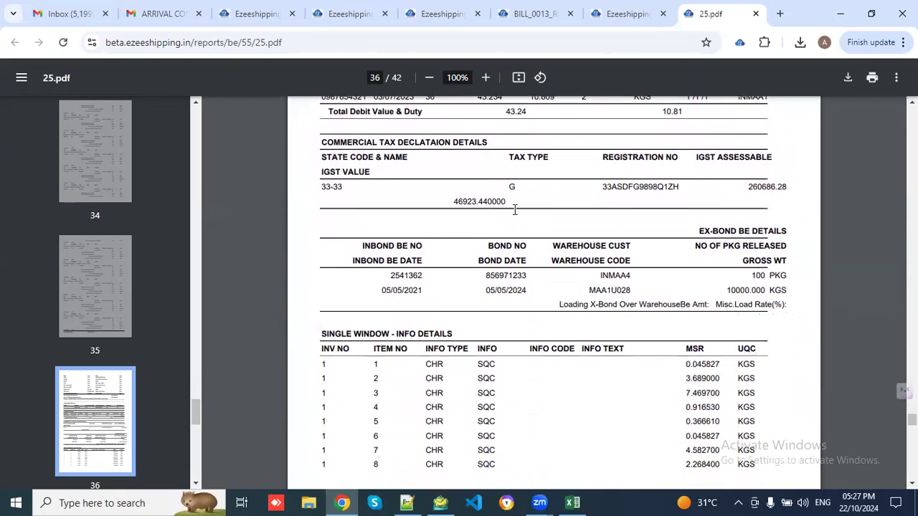
{"action": "scroll", "coordinate": [562, 211], "scroll_direction": "down", "scroll_amount": 2}
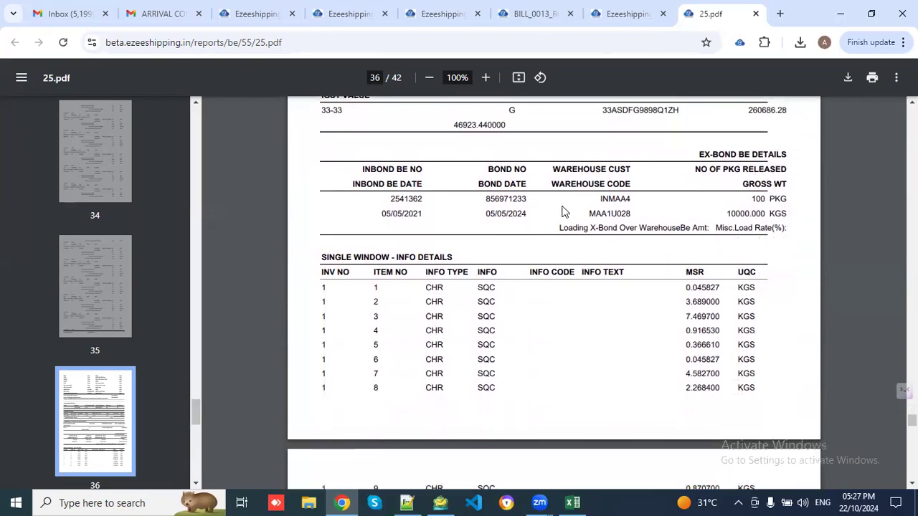
{"action": "scroll", "coordinate": [564, 207], "scroll_direction": "down", "scroll_amount": 1}
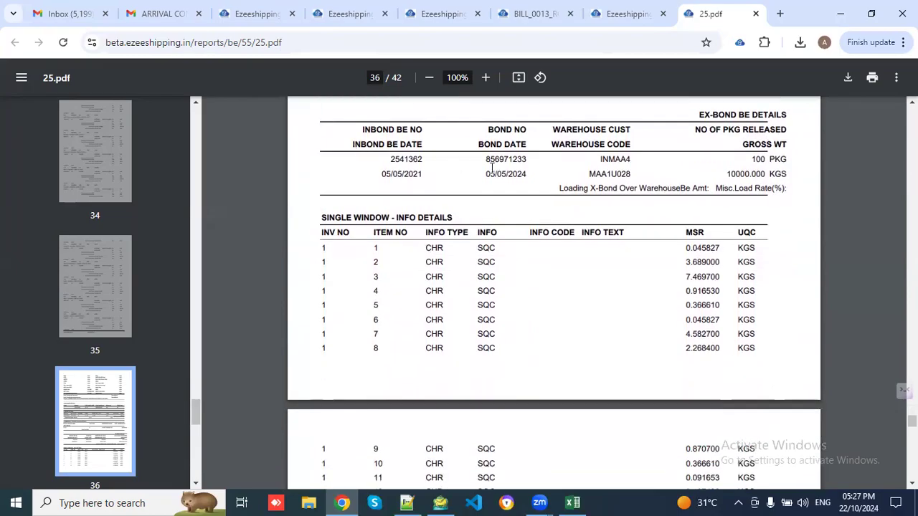
{"action": "scroll", "coordinate": [485, 191], "scroll_direction": "down", "scroll_amount": 3}
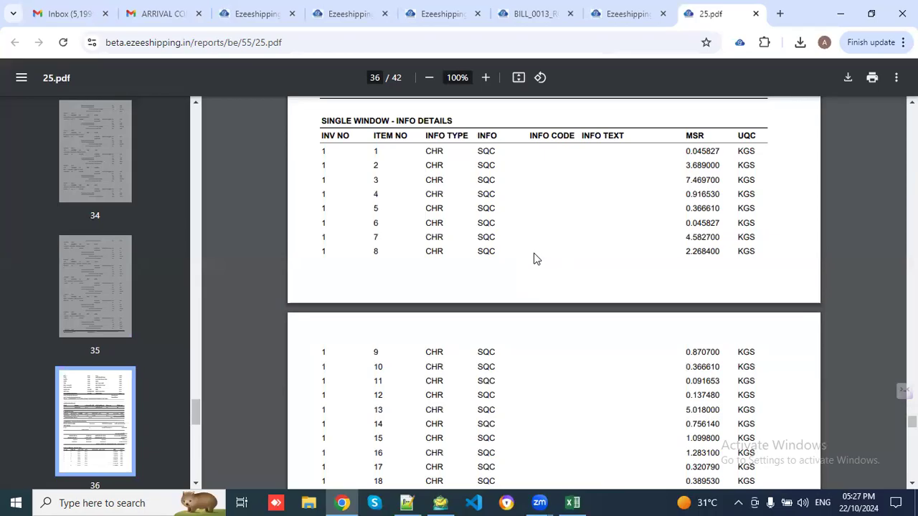
- Review the checklist's single window info, statement details and supporting documents through to the closing declaration on page 42
{"action": "scroll", "coordinate": [499, 286], "scroll_direction": "down", "scroll_amount": 4}
{"action": "scroll", "coordinate": [498, 287], "scroll_direction": "down", "scroll_amount": 14}
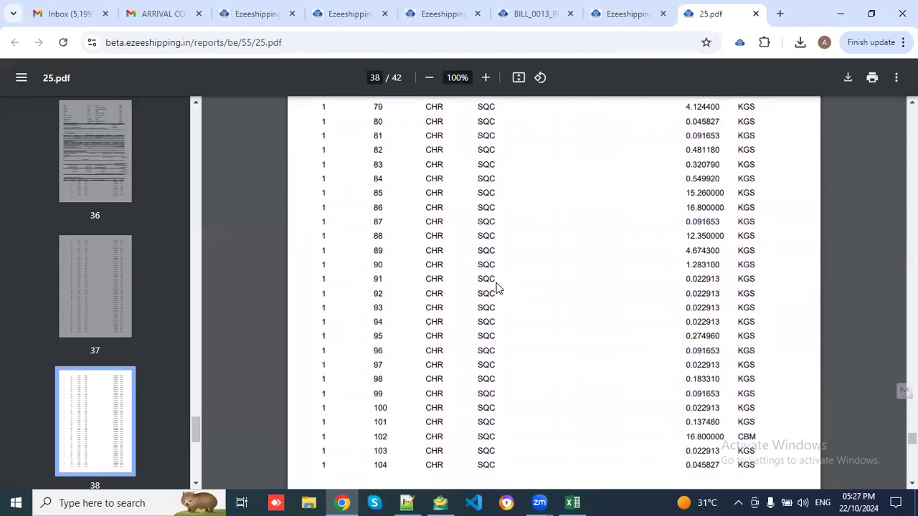
{"action": "scroll", "coordinate": [499, 287], "scroll_direction": "down", "scroll_amount": 20}
{"action": "scroll", "coordinate": [496, 286], "scroll_direction": "down", "scroll_amount": 3}
{"action": "scroll", "coordinate": [496, 287], "scroll_direction": "up", "scroll_amount": 2}
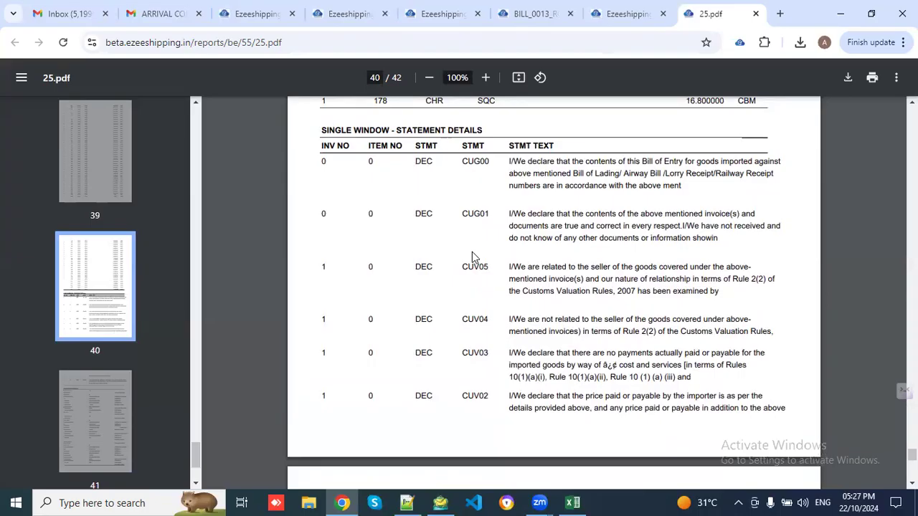
{"action": "scroll", "coordinate": [472, 256], "scroll_direction": "down", "scroll_amount": 6}
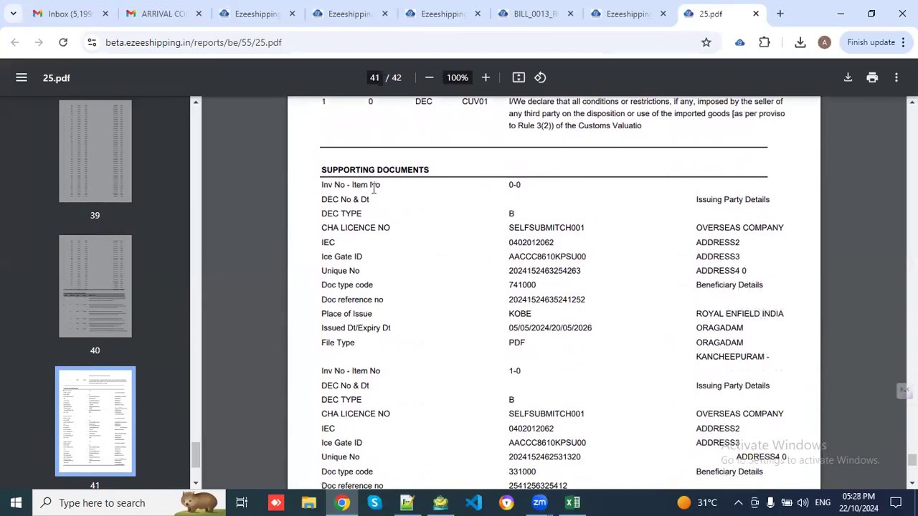
{"action": "scroll", "coordinate": [503, 300], "scroll_direction": "down", "scroll_amount": 10}
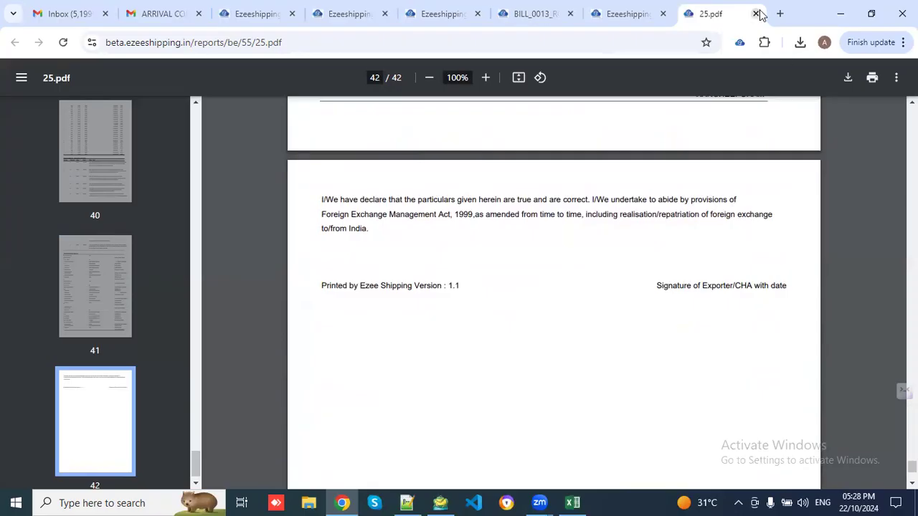
- Back in the Ezeeshipping job, view the Generate BE options and return from the invoice to the main Bill of Entry details
{"action": "left_click", "coordinate": [632, 10]}
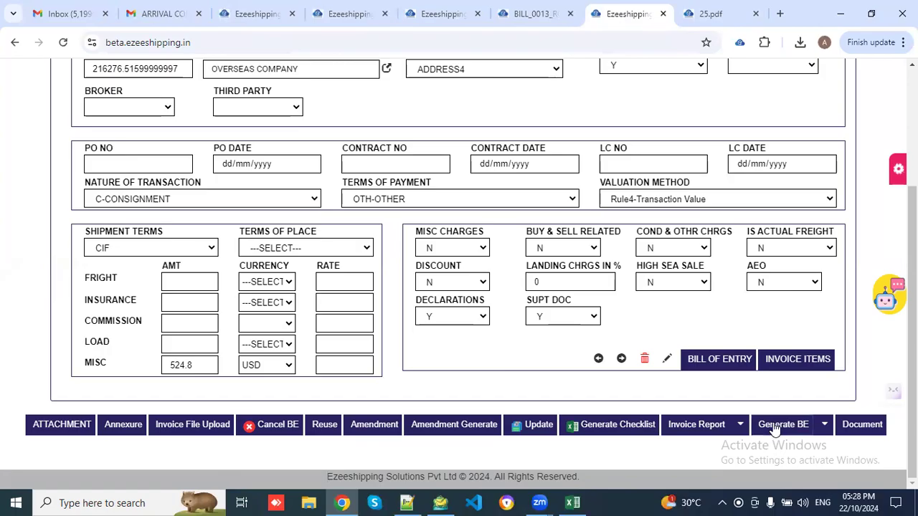
{"action": "left_click", "coordinate": [822, 426]}
{"action": "scroll", "coordinate": [822, 426], "scroll_direction": "down", "scroll_amount": 1}
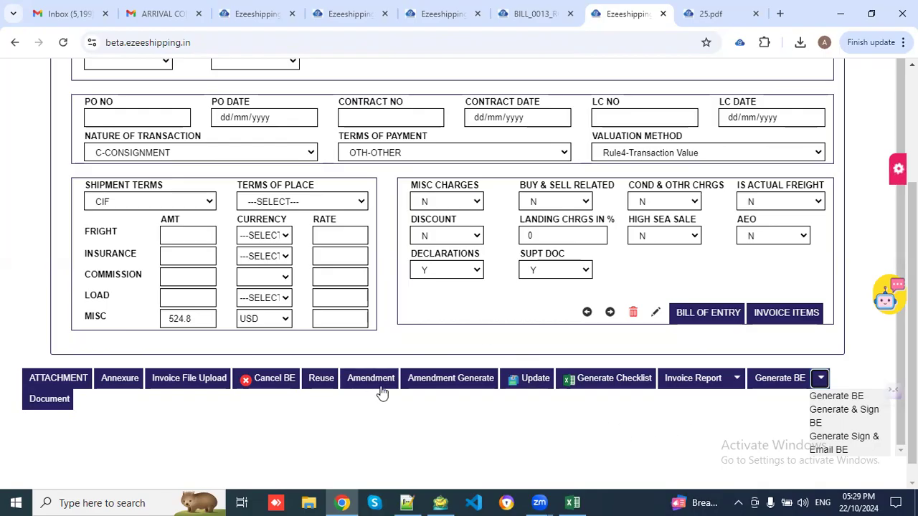
{"action": "left_click", "coordinate": [686, 320]}
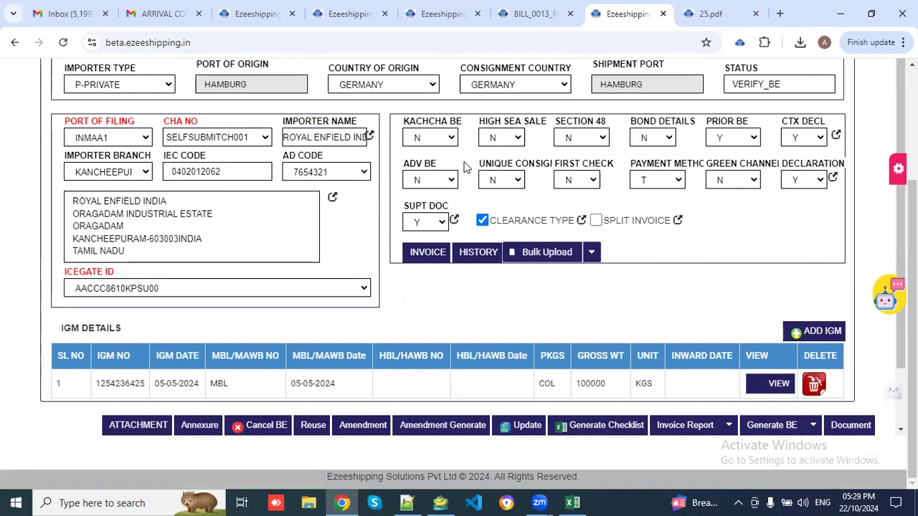
{"action": "scroll", "coordinate": [466, 170], "scroll_direction": "down", "scroll_amount": 1}
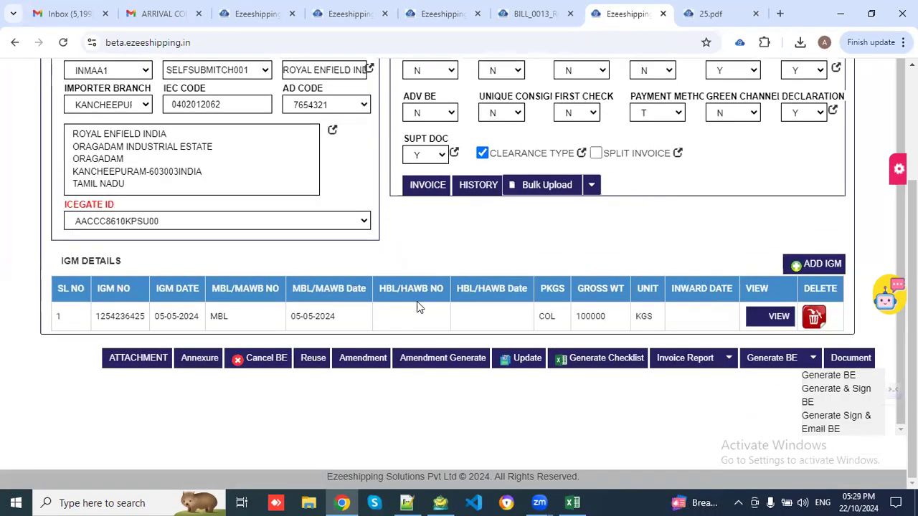
- View the Bill of Entry amendment form with its amendment type options, and the list of amendments to generate, without saving anything
{"action": "left_click", "coordinate": [365, 359]}
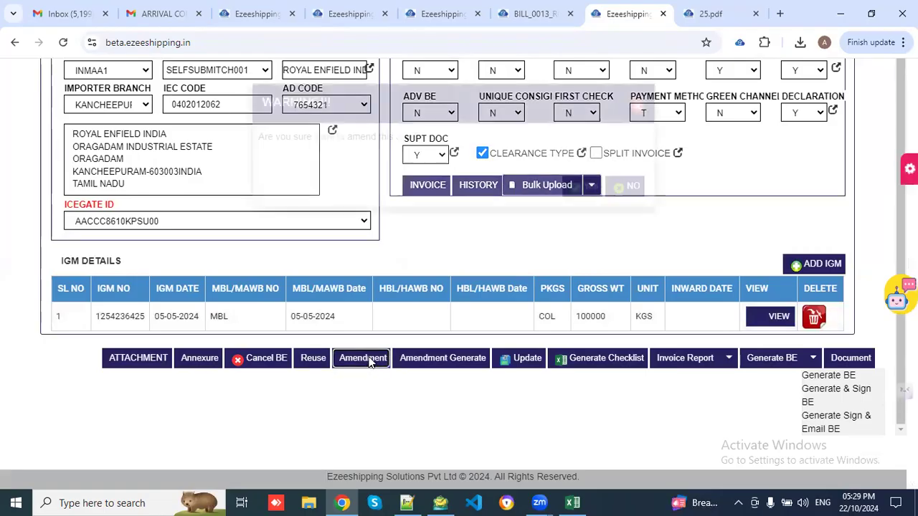
{"action": "left_click", "coordinate": [583, 211]}
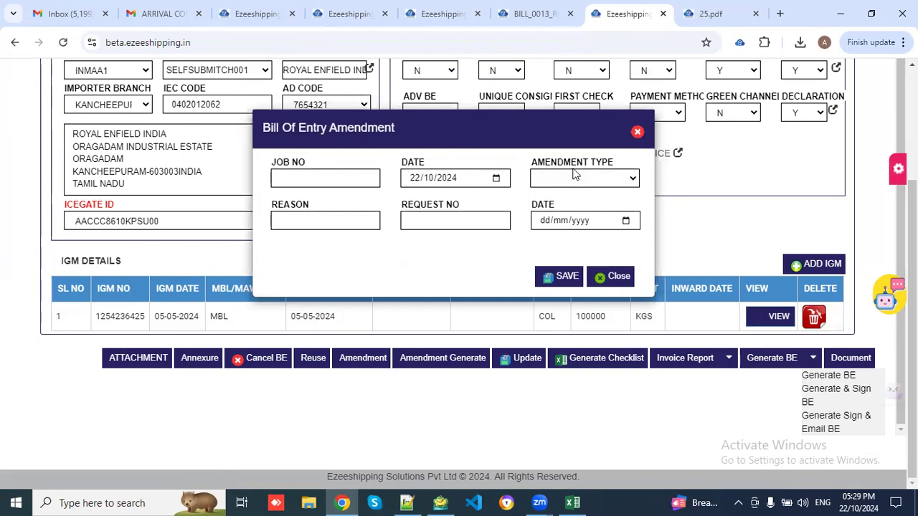
{"action": "left_click", "coordinate": [578, 181]}
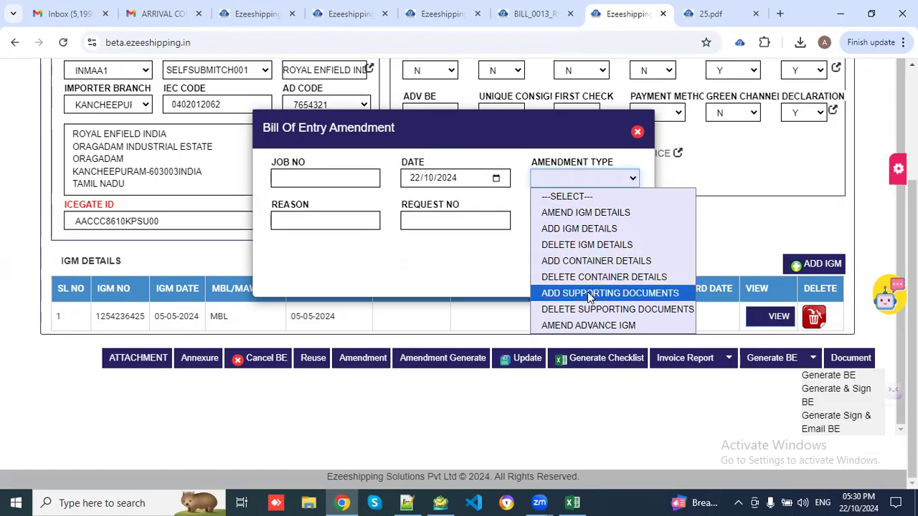
{"action": "left_click", "coordinate": [449, 256]}
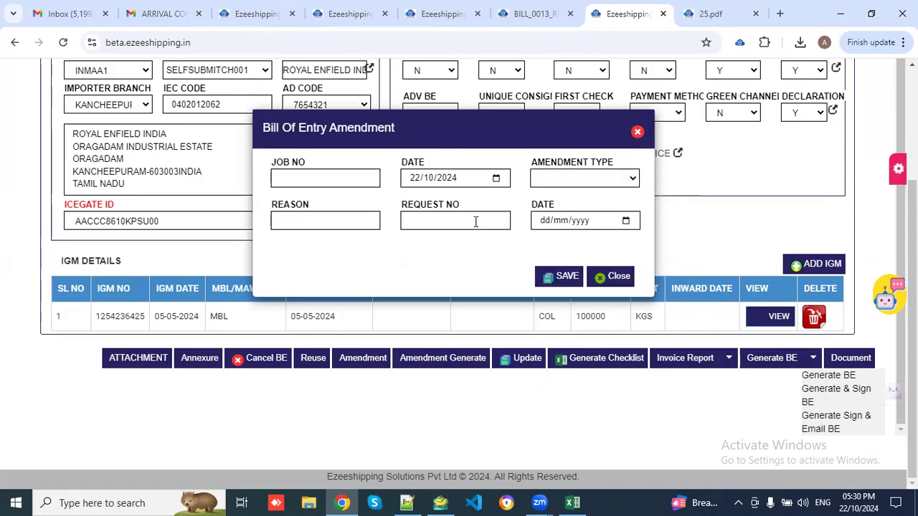
{"action": "left_click", "coordinate": [615, 276]}
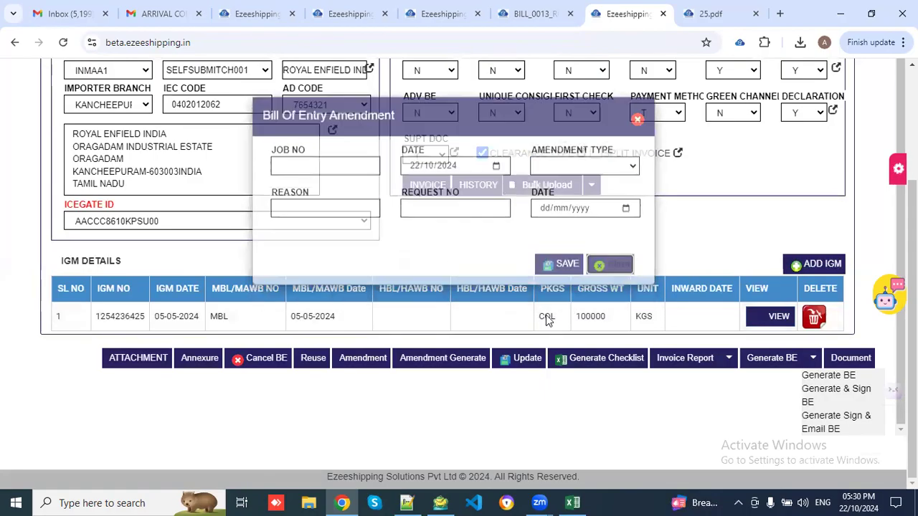
{"action": "left_click", "coordinate": [454, 367]}
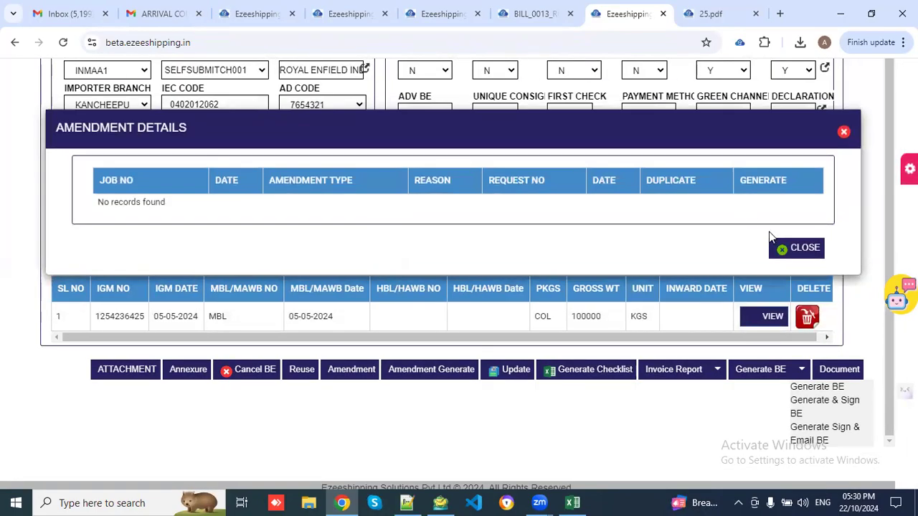
{"action": "left_click", "coordinate": [796, 247]}
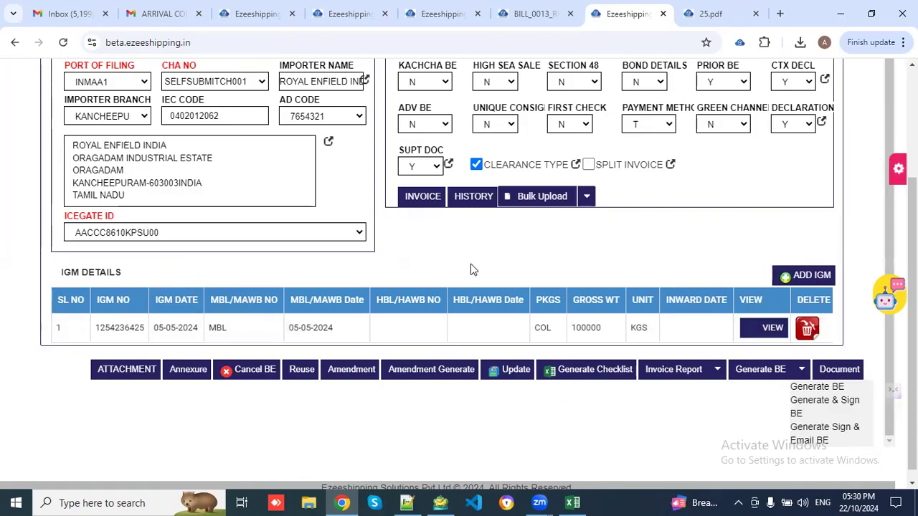
- Update the Bill of Entry and stay on its main screen instead of moving to the invoice
{"action": "scroll", "coordinate": [514, 286], "scroll_direction": "up", "scroll_amount": 1}
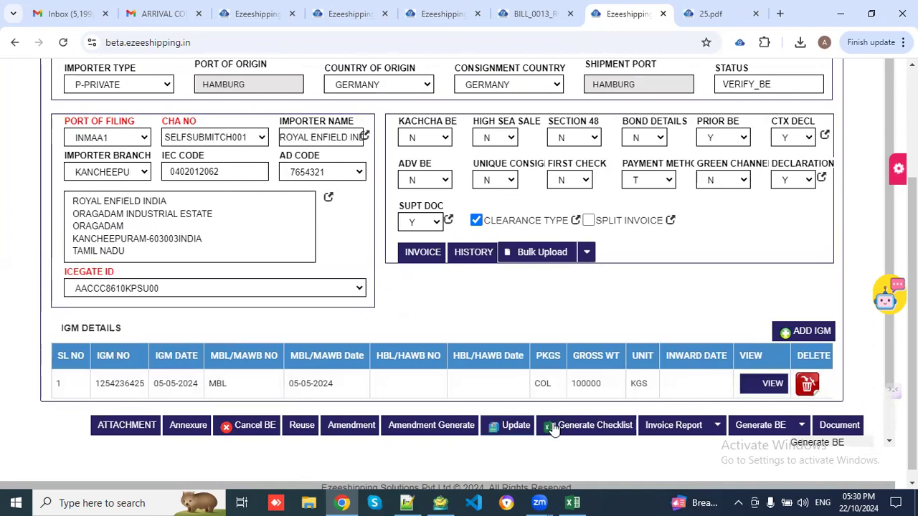
{"action": "left_click", "coordinate": [532, 426]}
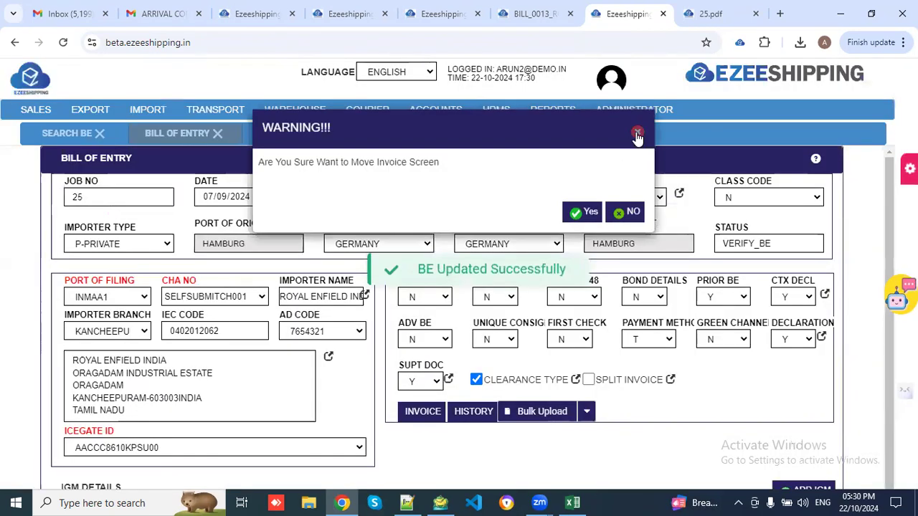
{"action": "left_click", "coordinate": [637, 134]}
- View the SW bulk upload list and the single window detail of the first RITC, 39173990, without saving
{"action": "scroll", "coordinate": [661, 368], "scroll_direction": "down", "scroll_amount": 1}
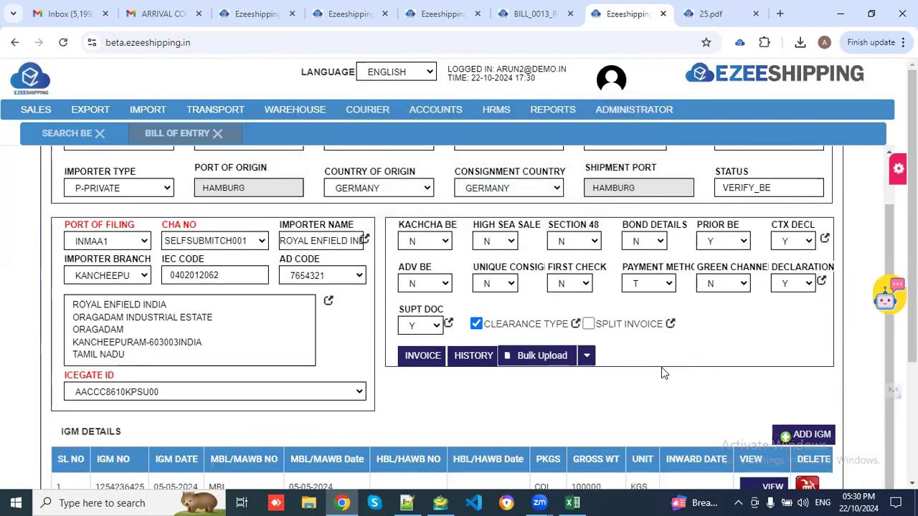
{"action": "scroll", "coordinate": [662, 367], "scroll_direction": "down", "scroll_amount": 2}
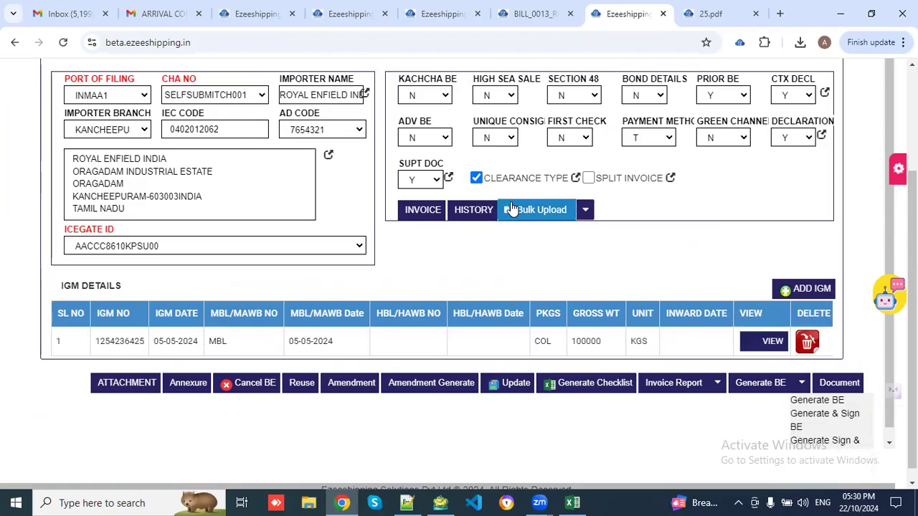
{"action": "left_click", "coordinate": [586, 212]}
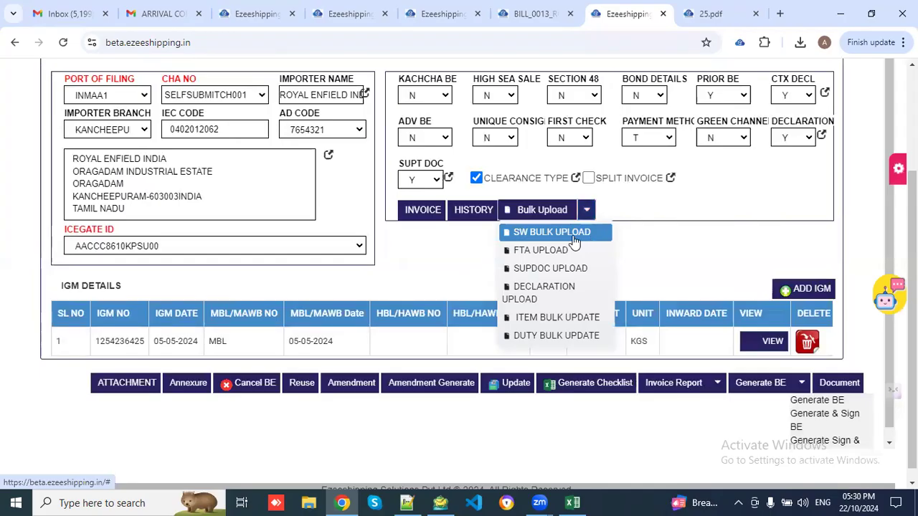
{"action": "left_click", "coordinate": [572, 235]}
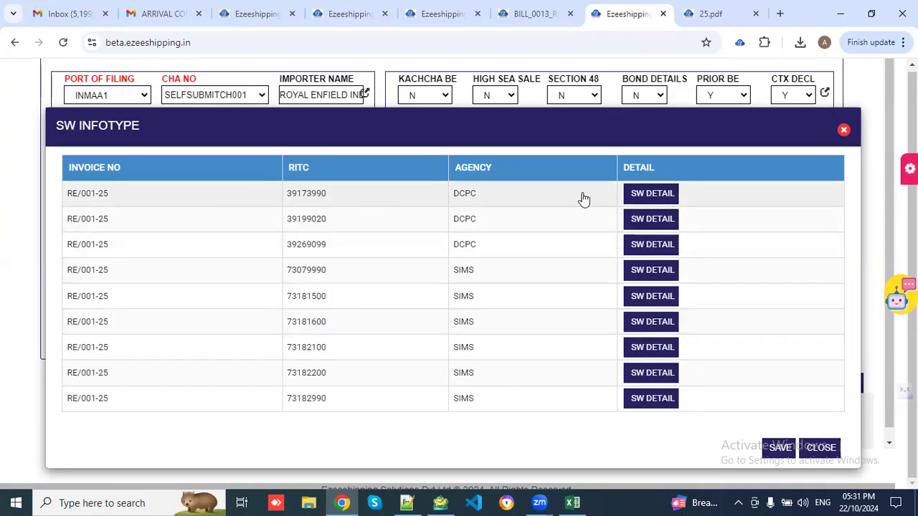
{"action": "left_click", "coordinate": [642, 195]}
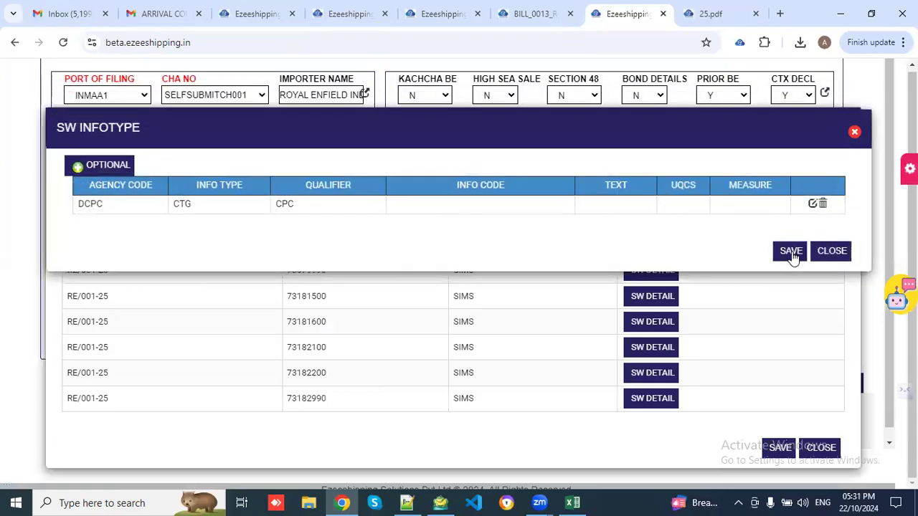
{"action": "left_click", "coordinate": [836, 254]}
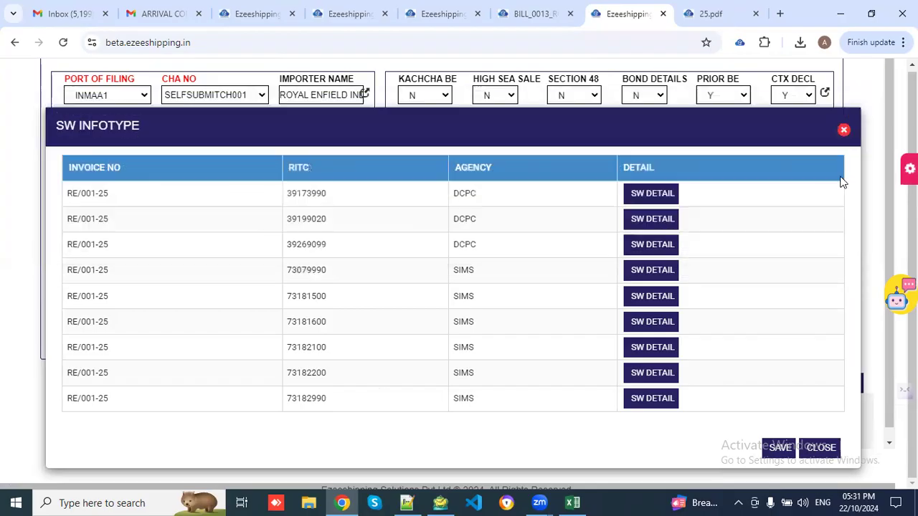
{"action": "left_click", "coordinate": [833, 131]}
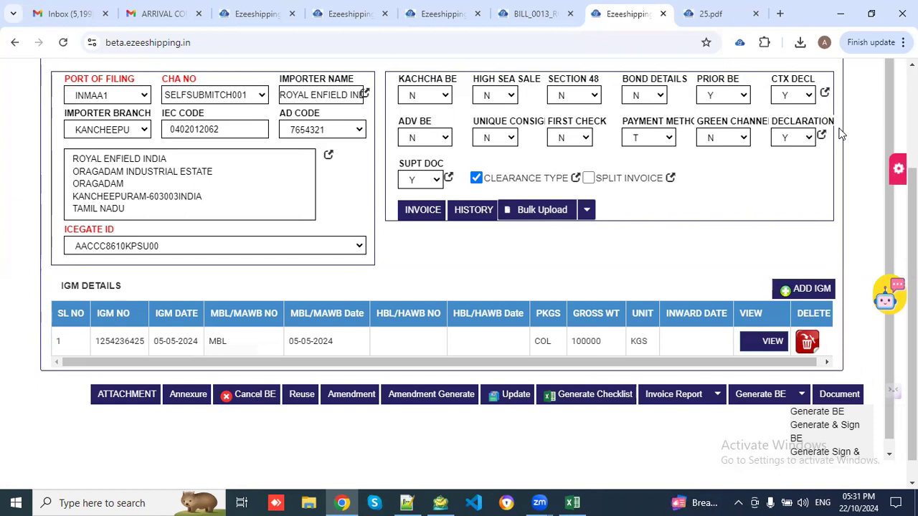
- View the FTA bulk upload form with its origin qualifiers and close it without saving
{"action": "left_click", "coordinate": [587, 215]}
{"action": "left_click", "coordinate": [556, 251]}
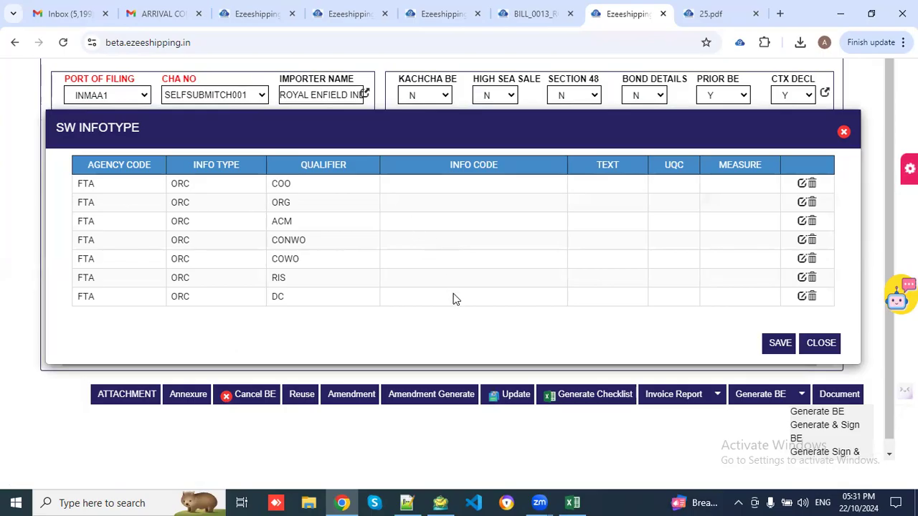
{"action": "left_click", "coordinate": [818, 345]}
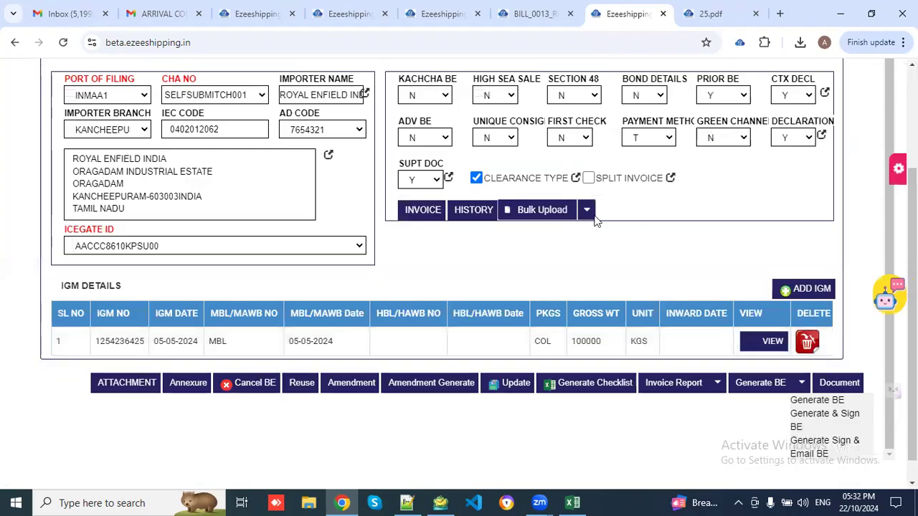
- View the supporting documents bulk upload form and close it without adding a document
{"action": "left_click", "coordinate": [587, 210]}
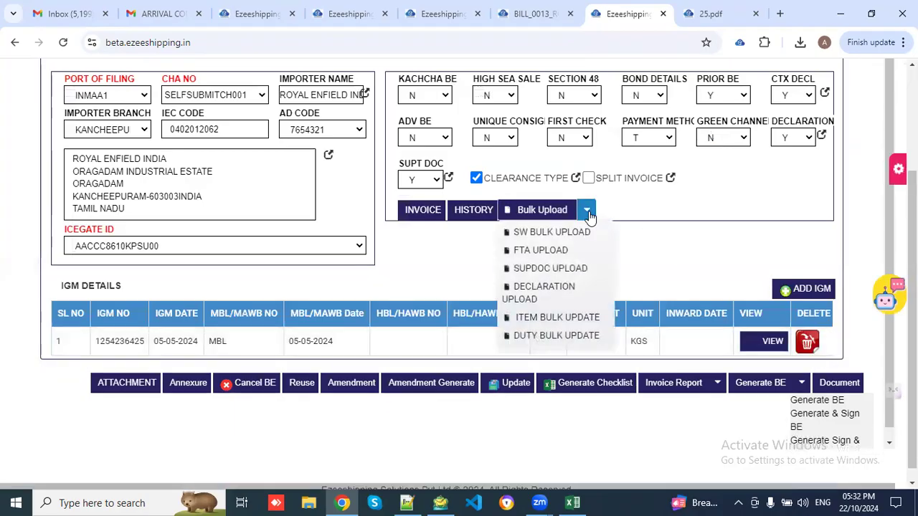
{"action": "left_click", "coordinate": [571, 268]}
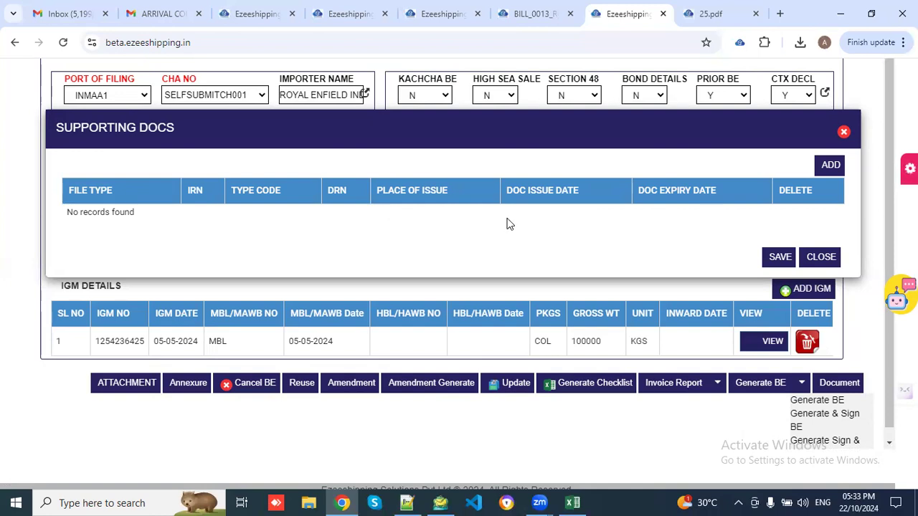
{"action": "left_click", "coordinate": [820, 260]}
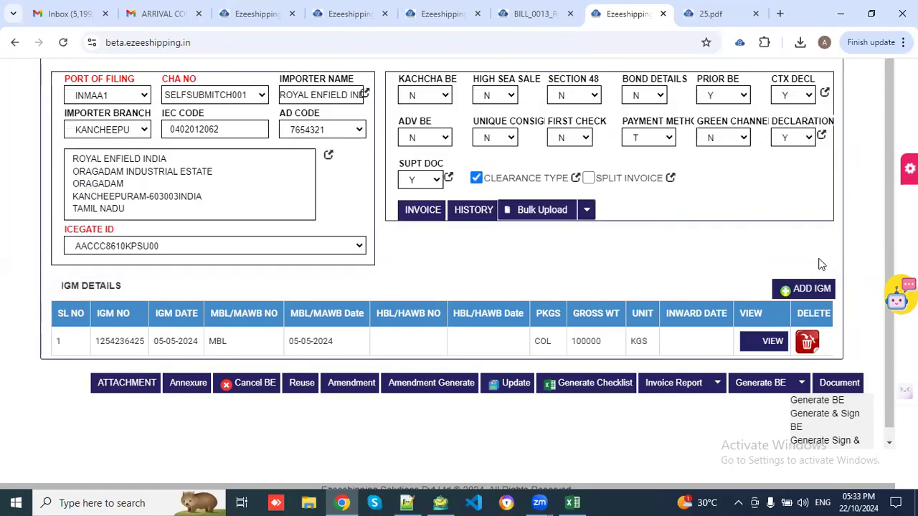
- View the declaration bulk upload form for statement type, code and text, and close it without saving
{"action": "left_click", "coordinate": [587, 210]}
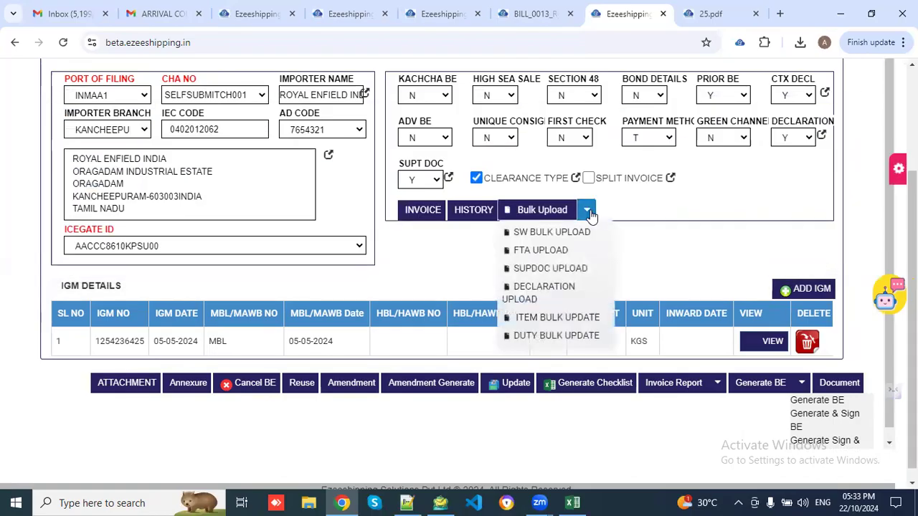
{"action": "left_click", "coordinate": [536, 296]}
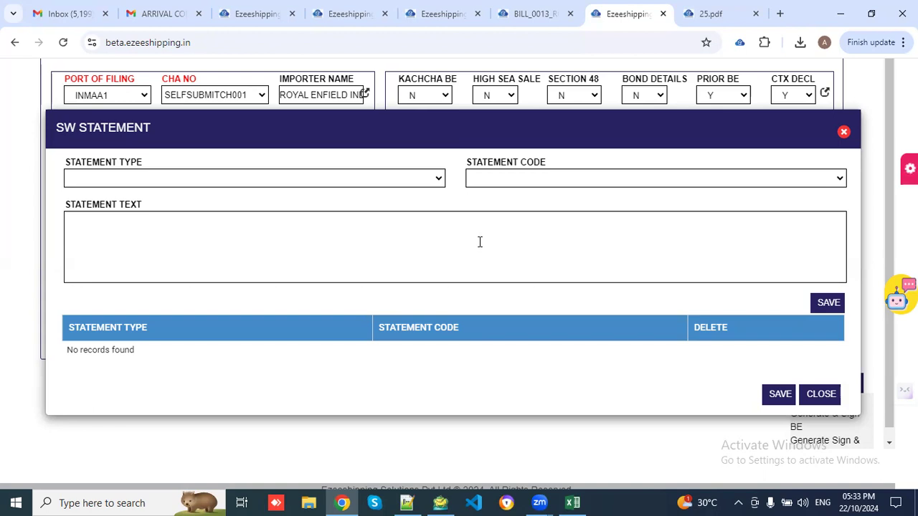
{"action": "left_click", "coordinate": [811, 395]}
- Open the item bulk update list, review its fields and invoice items, and go to the last page of items
{"action": "left_click", "coordinate": [587, 213]}
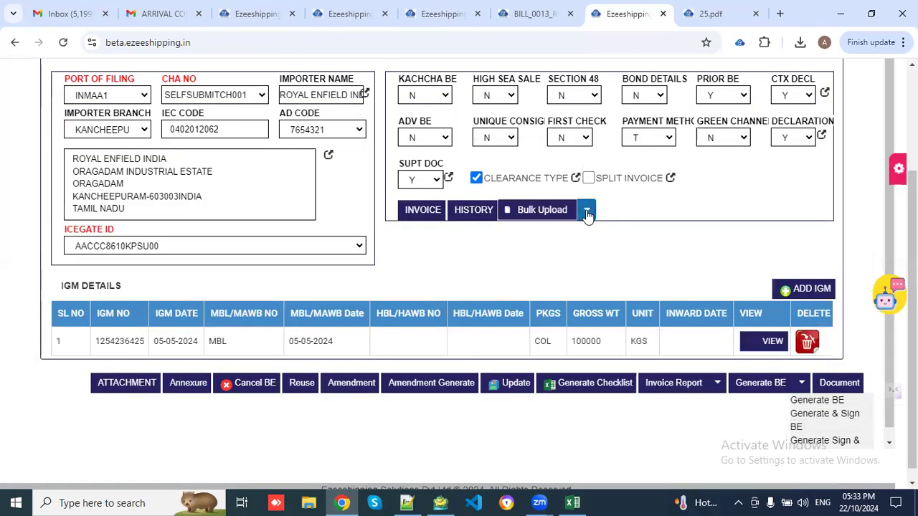
{"action": "scroll", "coordinate": [527, 286], "scroll_direction": "down", "scroll_amount": 1}
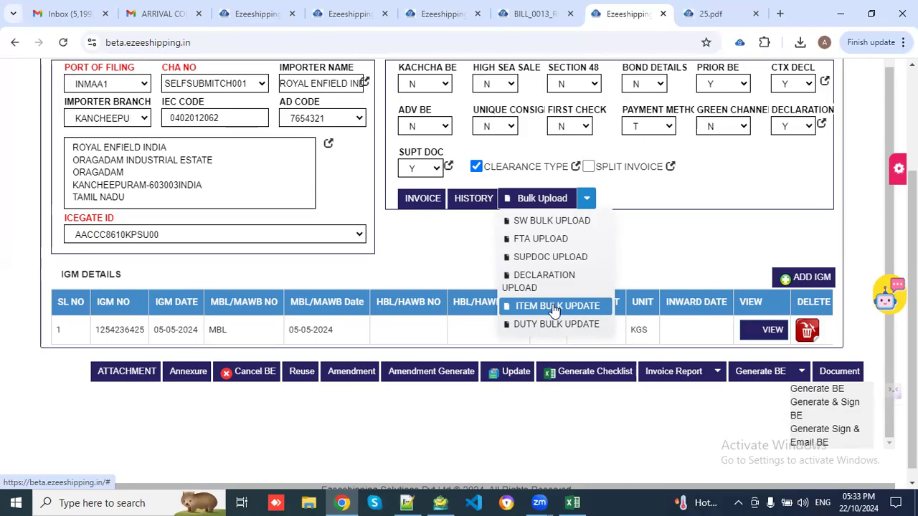
{"action": "left_click", "coordinate": [554, 308]}
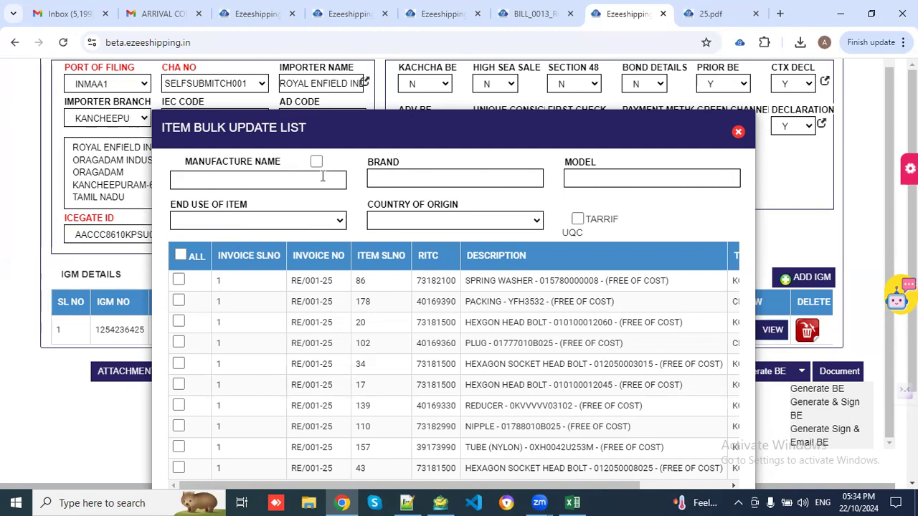
{"action": "scroll", "coordinate": [279, 198], "scroll_direction": "down", "scroll_amount": 1}
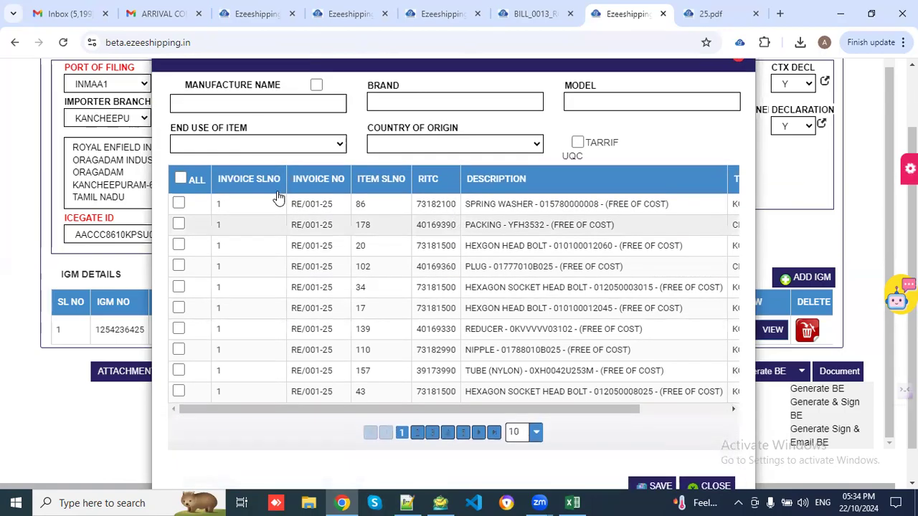
{"action": "scroll", "coordinate": [406, 301], "scroll_direction": "down", "scroll_amount": 1}
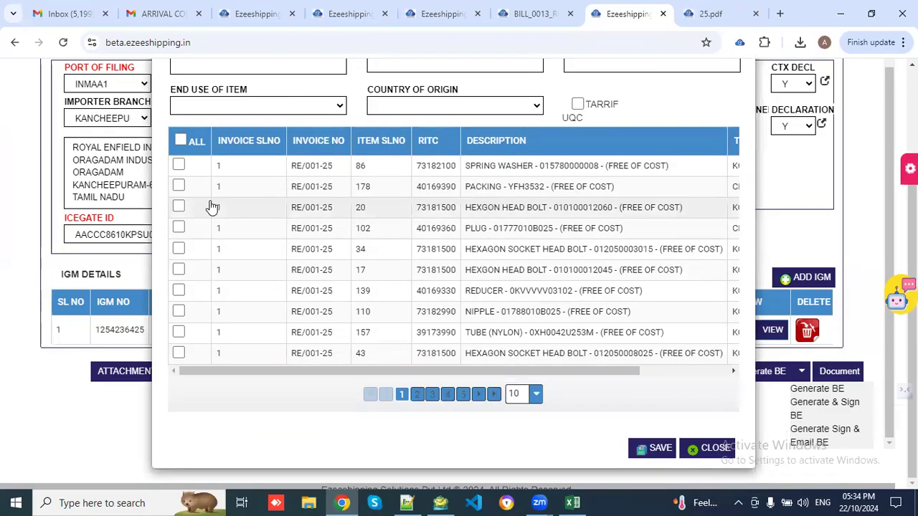
{"action": "scroll", "coordinate": [213, 207], "scroll_direction": "up", "scroll_amount": 1}
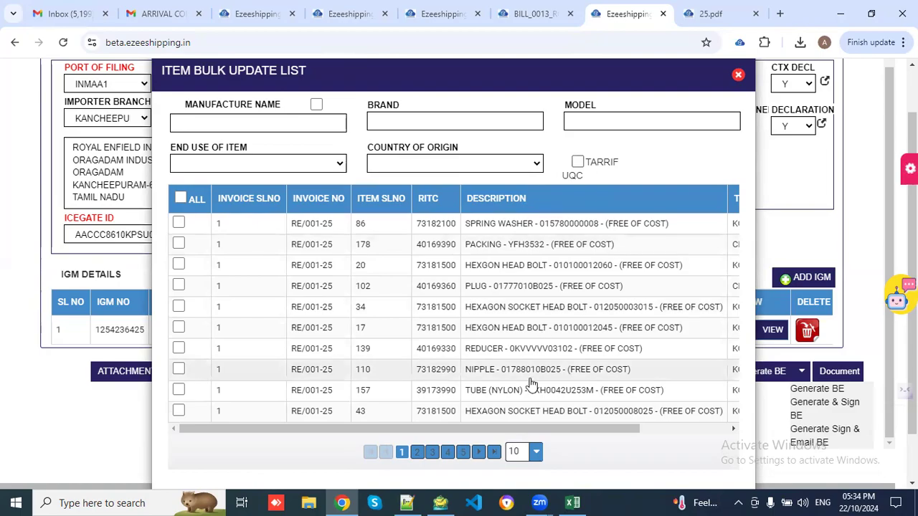
{"action": "left_click", "coordinate": [494, 452]}
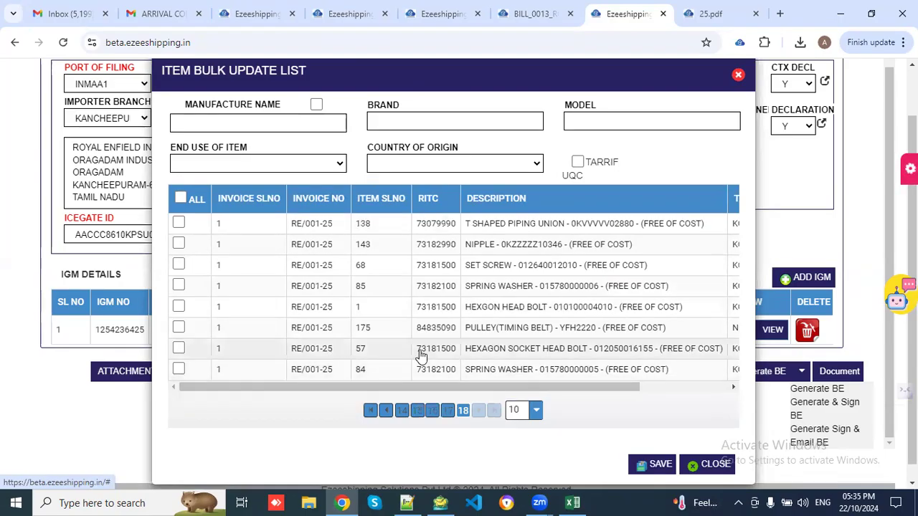
- Enable Tariff UQC for all items, view their editable Tariff UQC and measure values, and close the item bulk update list without saving
{"action": "left_click", "coordinate": [578, 162]}
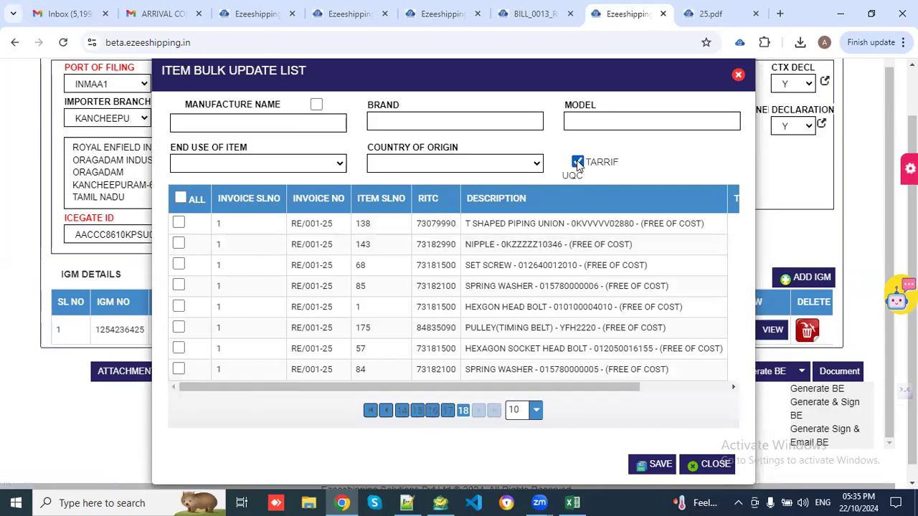
{"action": "left_click", "coordinate": [180, 199]}
{"action": "left_click_drag", "start_coordinate": [290, 430], "coordinate": [611, 438]}
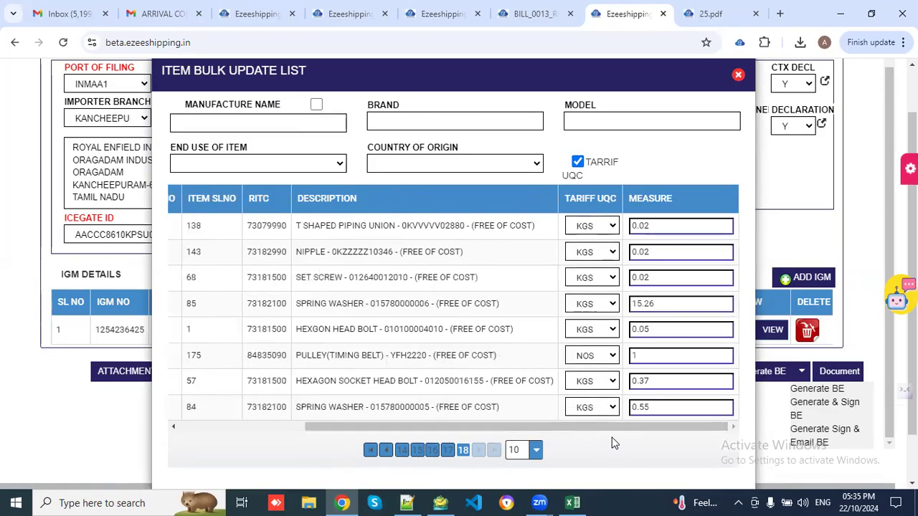
{"action": "left_click", "coordinate": [663, 227]}
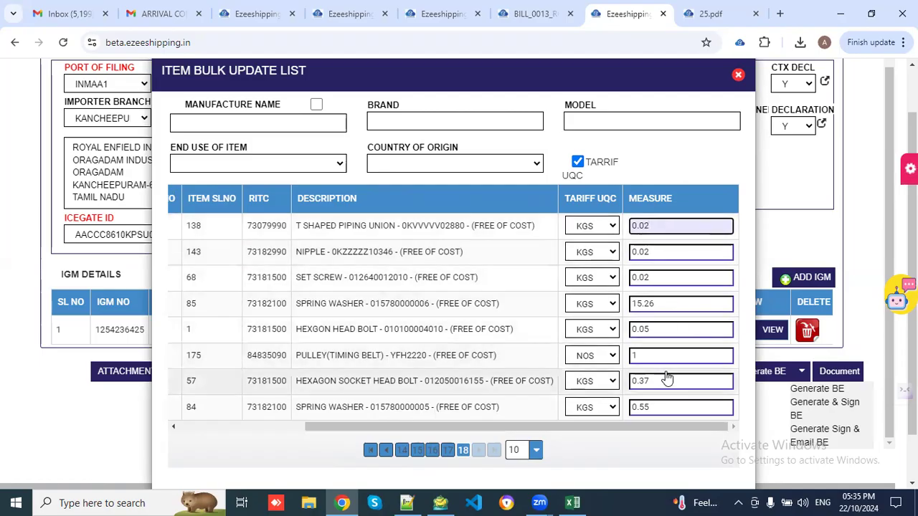
{"action": "scroll", "coordinate": [665, 373], "scroll_direction": "down", "scroll_amount": 1}
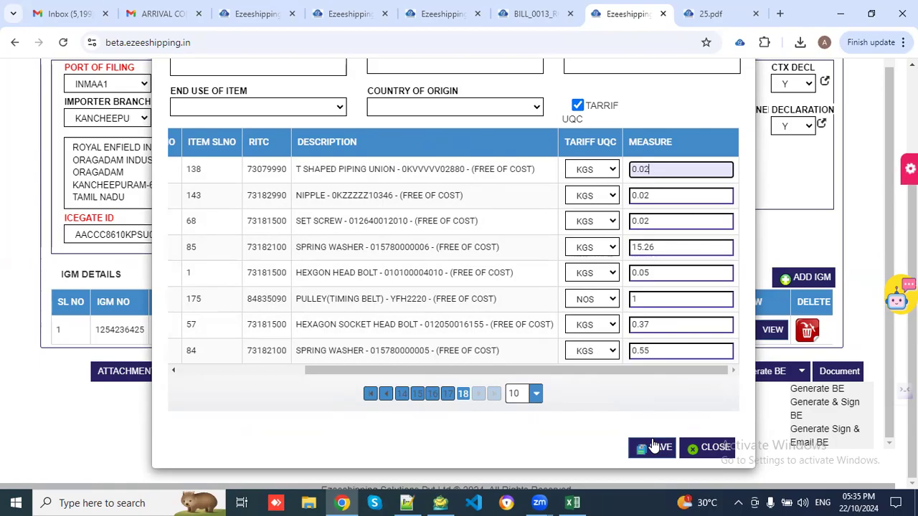
{"action": "left_click", "coordinate": [709, 452]}
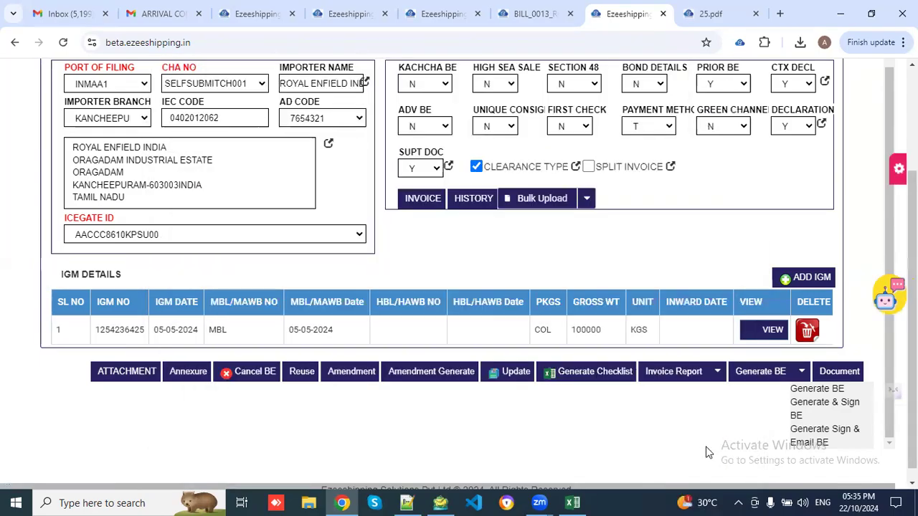
- Open the item bulk duty update, list the items for RITC code 73182100, and close its item description list
{"action": "left_click", "coordinate": [587, 203]}
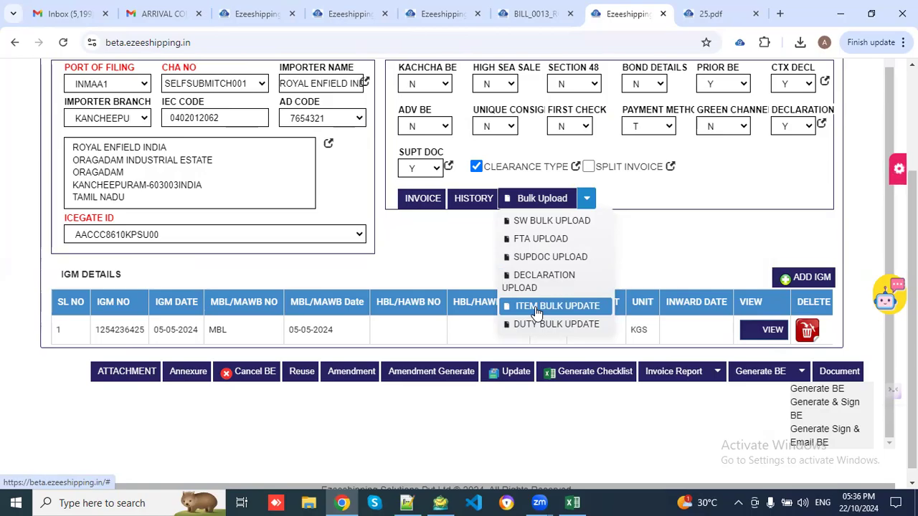
{"action": "left_click", "coordinate": [536, 326]}
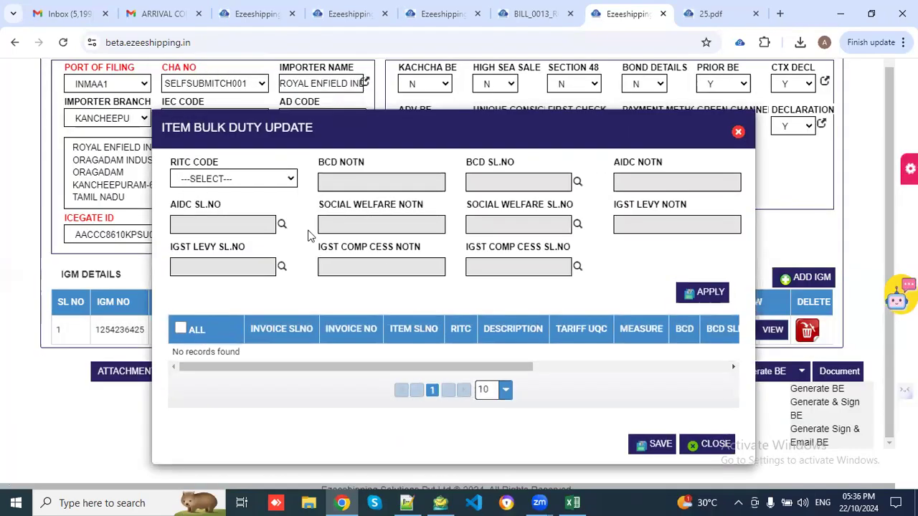
{"action": "left_click", "coordinate": [245, 181]}
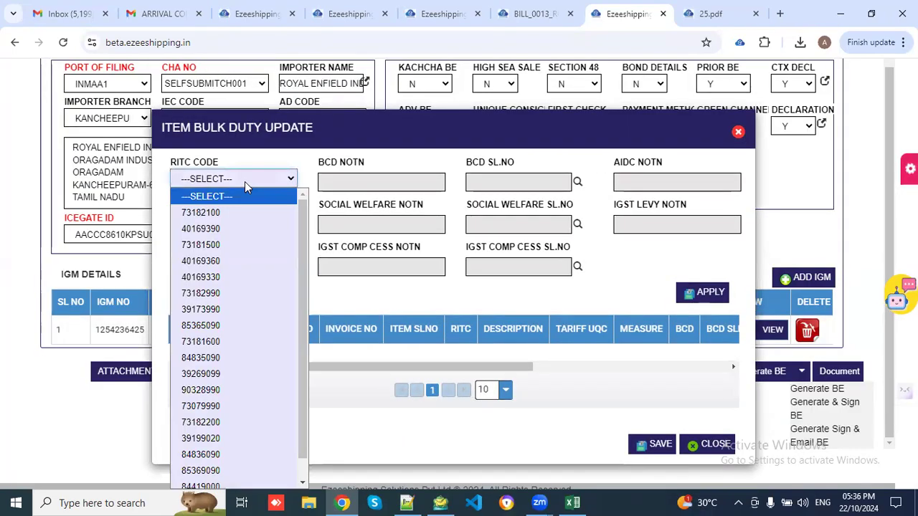
{"action": "scroll", "coordinate": [232, 296], "scroll_direction": "down", "scroll_amount": 1}
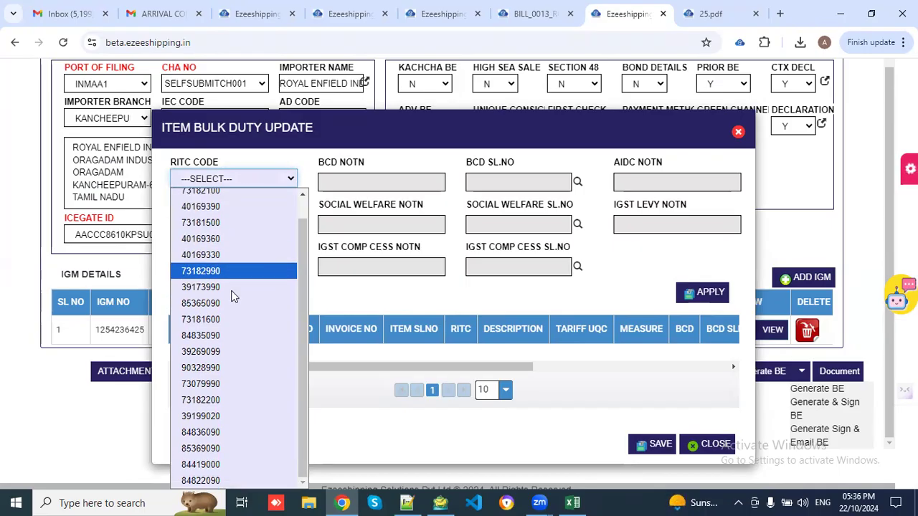
{"action": "scroll", "coordinate": [225, 240], "scroll_direction": "up", "scroll_amount": 1}
{"action": "left_click", "coordinate": [215, 217]}
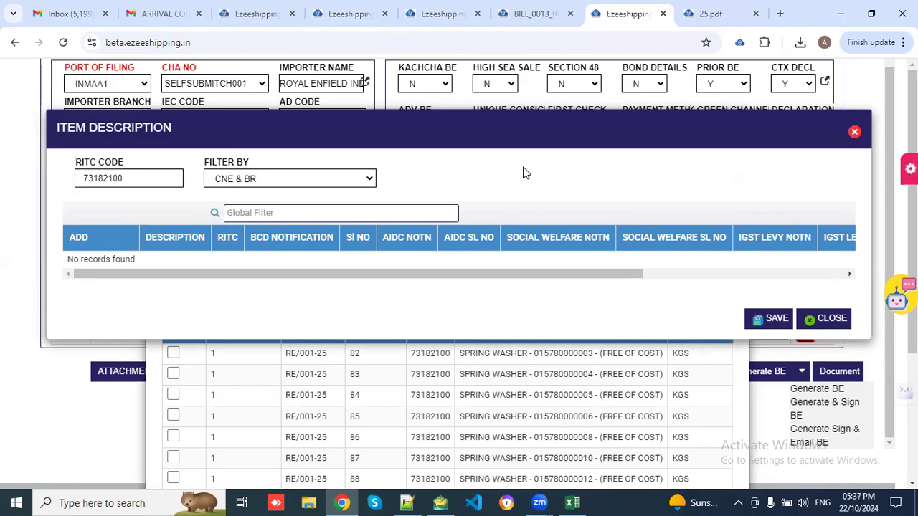
{"action": "left_click", "coordinate": [825, 317]}
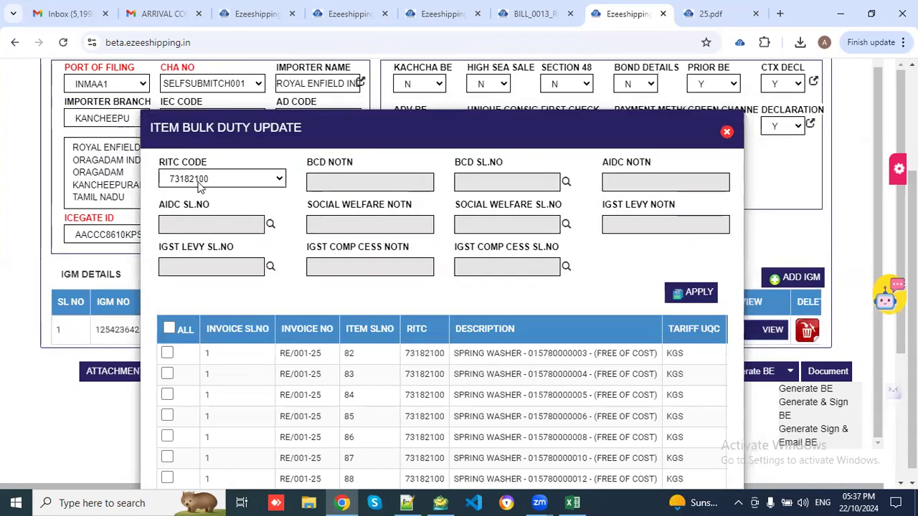
- Switch the duty update to RITC code 40169390, filter its item descriptions by GENERAL and CNE & BR, and close the list
{"action": "left_click", "coordinate": [201, 179]}
{"action": "left_click", "coordinate": [201, 179]}
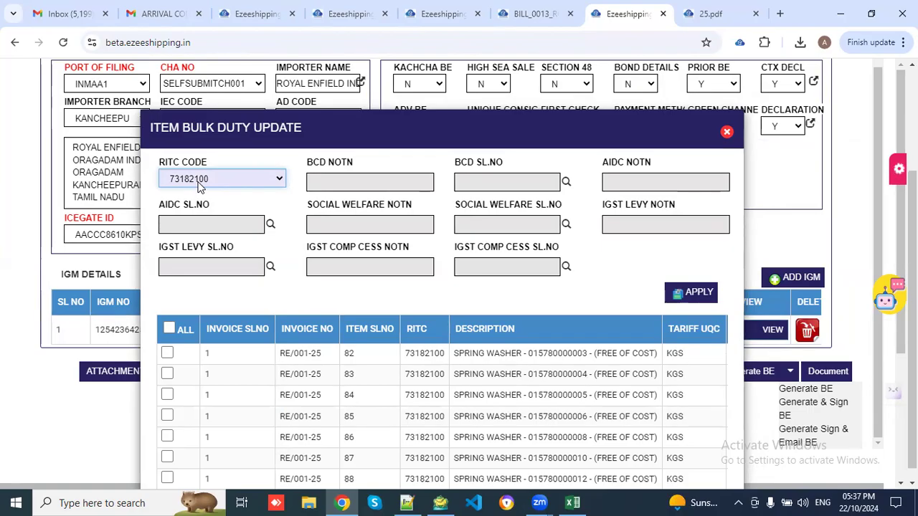
{"action": "key", "text": "Down"}
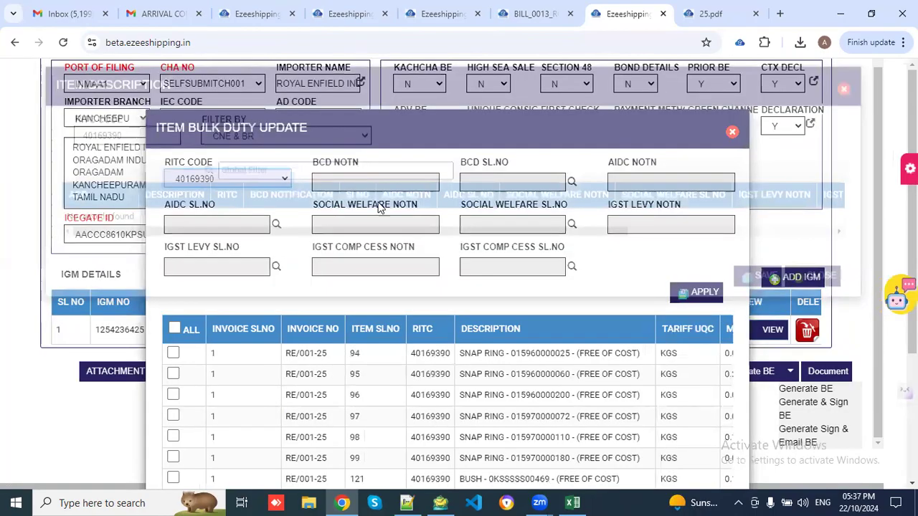
{"action": "left_click", "coordinate": [266, 178]}
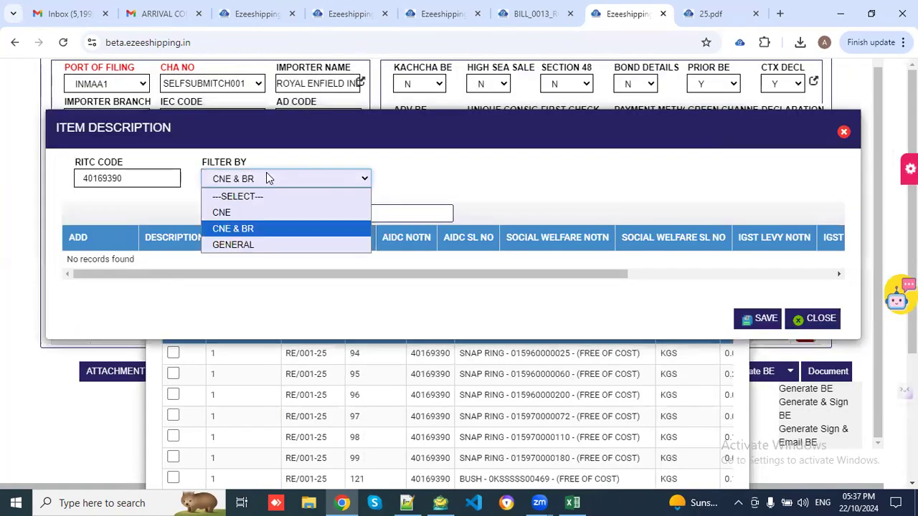
{"action": "left_click", "coordinate": [255, 244]}
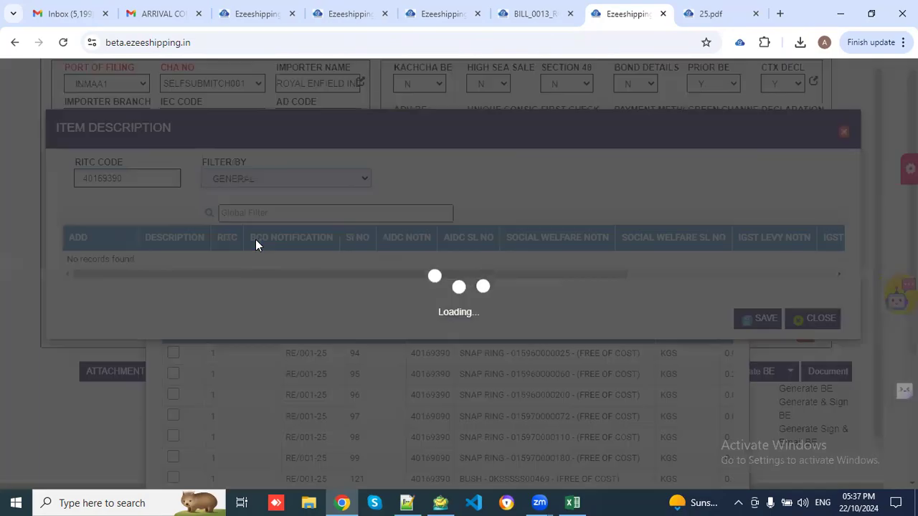
{"action": "left_click", "coordinate": [264, 183]}
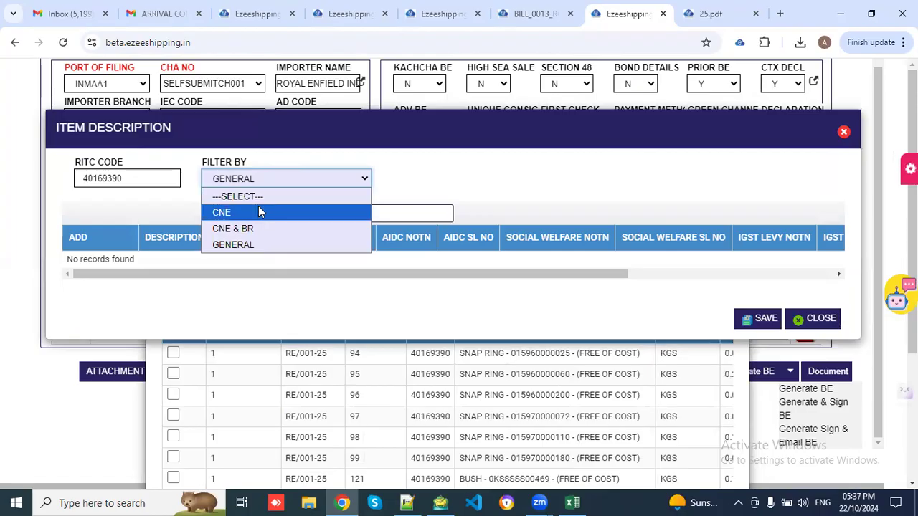
{"action": "left_click", "coordinate": [260, 228]}
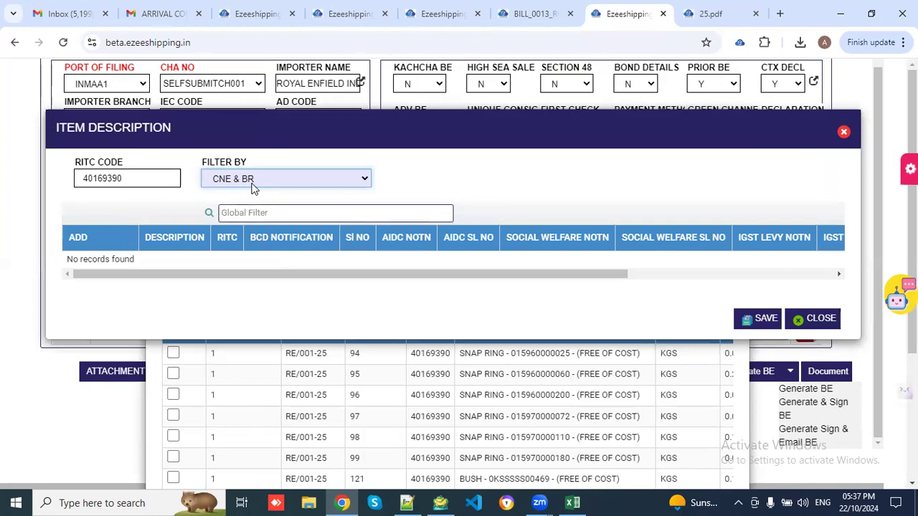
{"action": "left_click", "coordinate": [252, 186]}
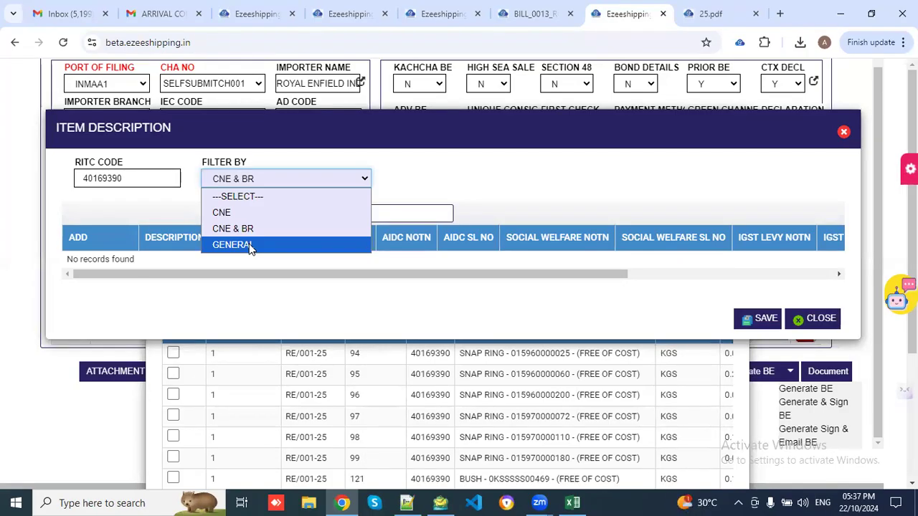
{"action": "left_click", "coordinate": [812, 321]}
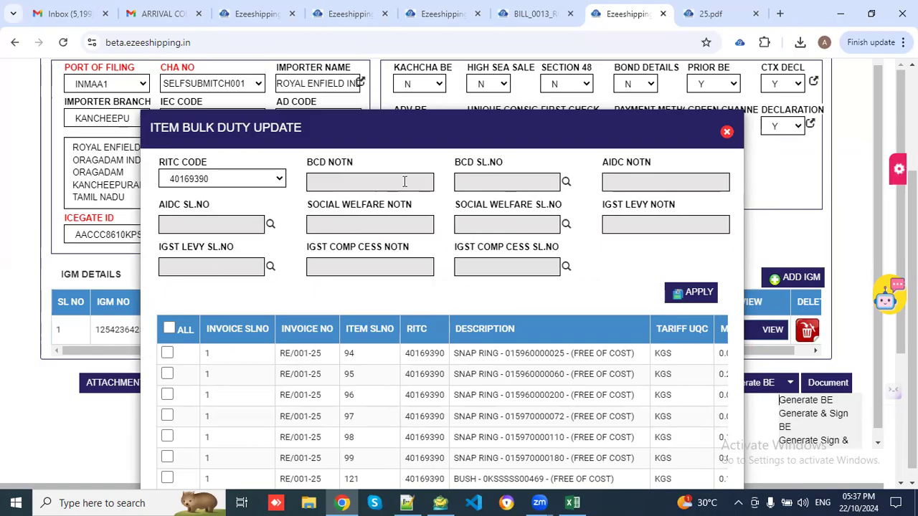
- Review the duty notification fields and matching invoice items, and close the item bulk duty update without saving
{"action": "scroll", "coordinate": [307, 228], "scroll_direction": "down", "scroll_amount": 1}
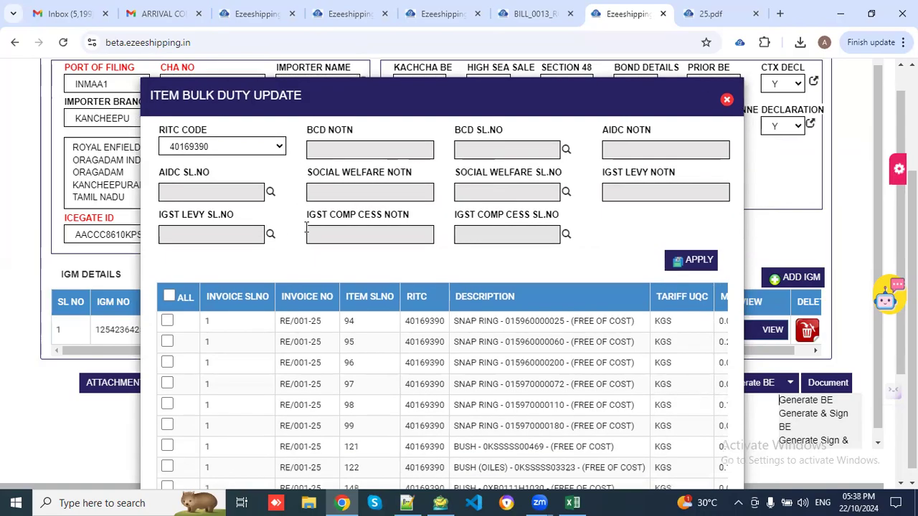
{"action": "scroll", "coordinate": [375, 304], "scroll_direction": "down", "scroll_amount": 2}
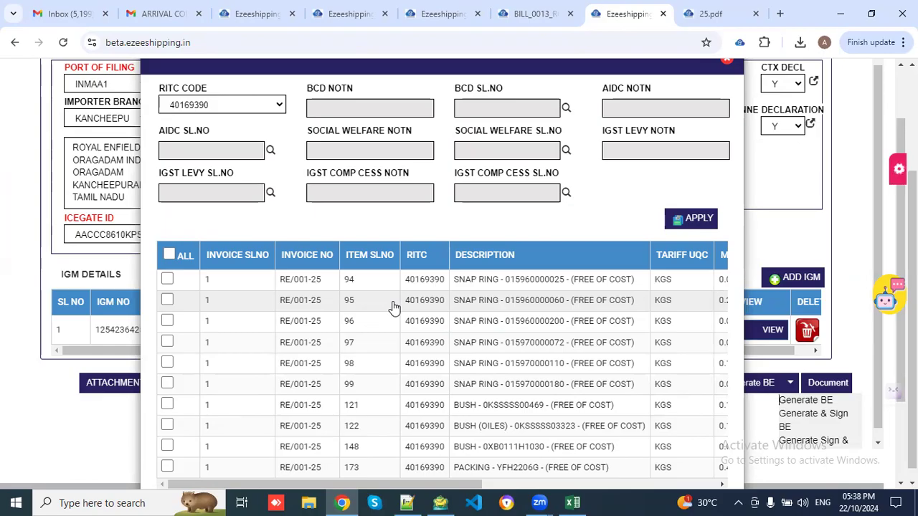
{"action": "scroll", "coordinate": [502, 316], "scroll_direction": "down", "scroll_amount": 2}
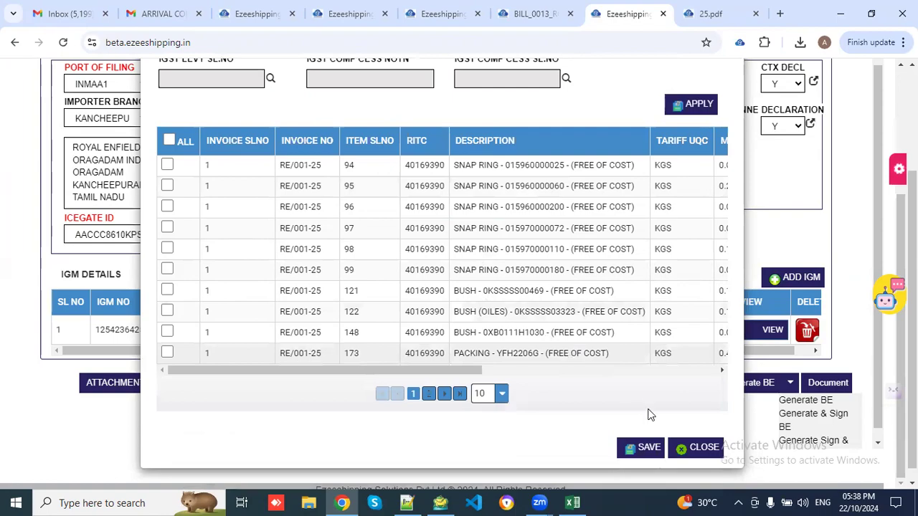
{"action": "left_click", "coordinate": [688, 450]}
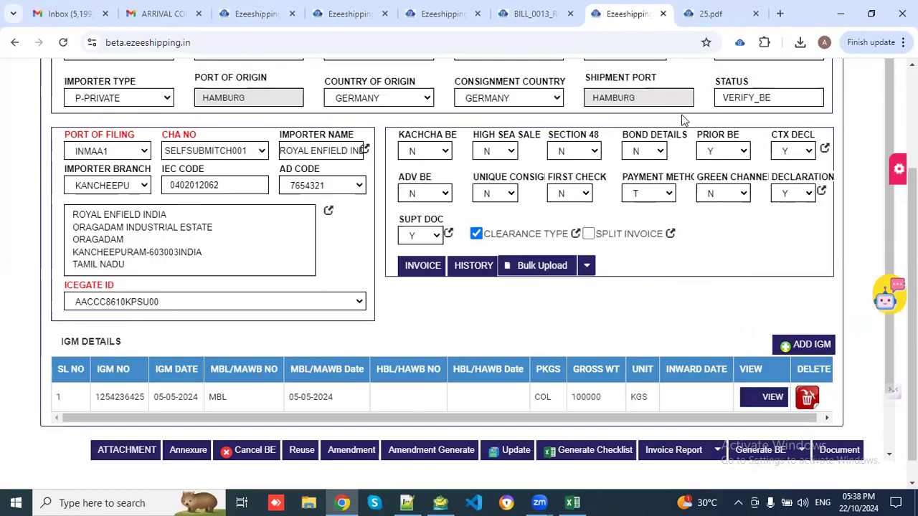
- Open the Ezeeshipping browser extension and select eSANCHIT as the site, without running it
{"action": "left_click", "coordinate": [740, 45]}
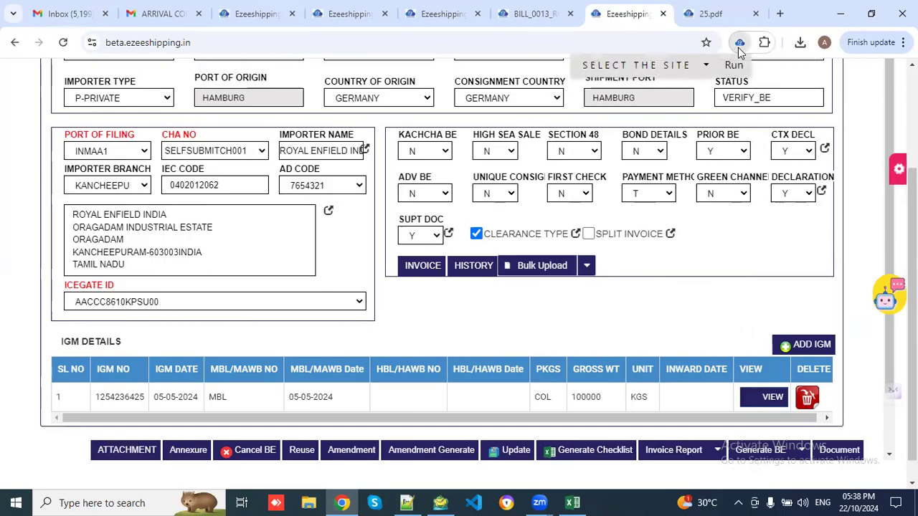
{"action": "left_click", "coordinate": [652, 66]}
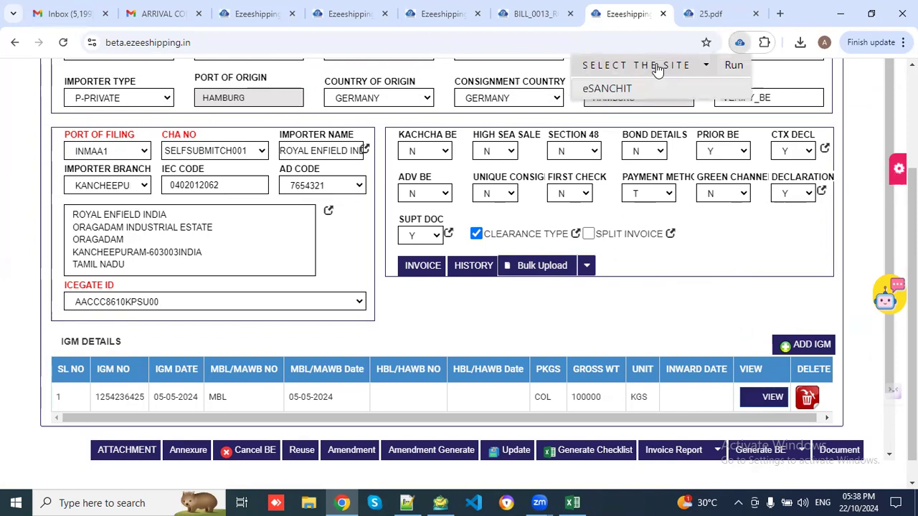
{"action": "left_click", "coordinate": [623, 94]}
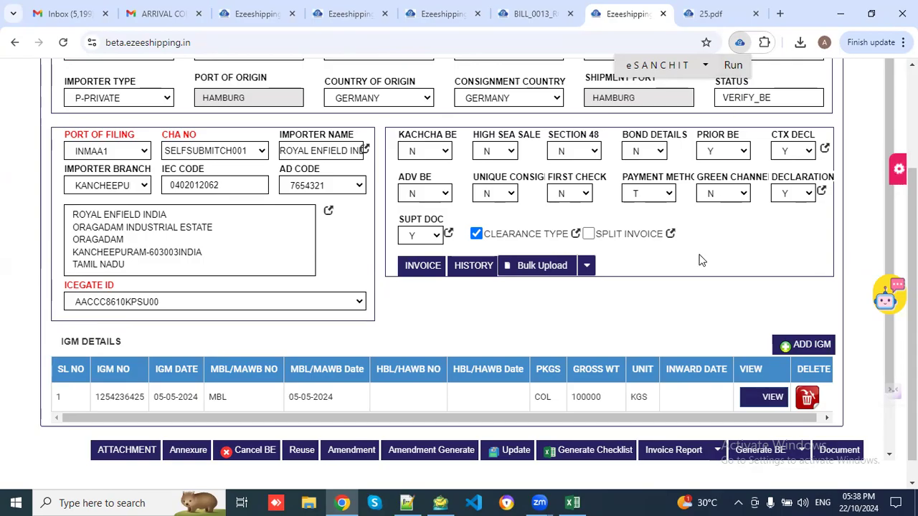
- Review the Bill of Entry's BE number, date and status fields along with its declaration and IGM details
{"action": "scroll", "coordinate": [701, 260], "scroll_direction": "up", "scroll_amount": 2}
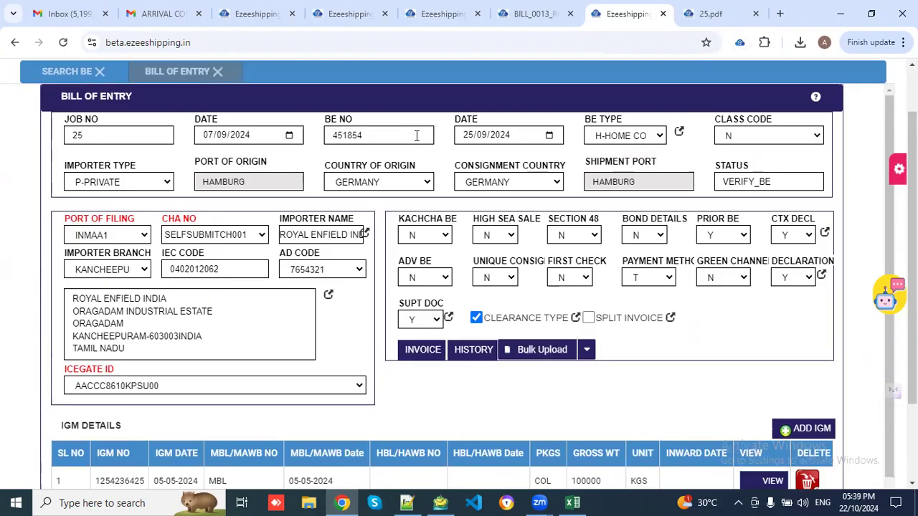
{"action": "scroll", "coordinate": [683, 362], "scroll_direction": "down", "scroll_amount": 1}
{"action": "scroll", "coordinate": [683, 362], "scroll_direction": "down", "scroll_amount": 1}
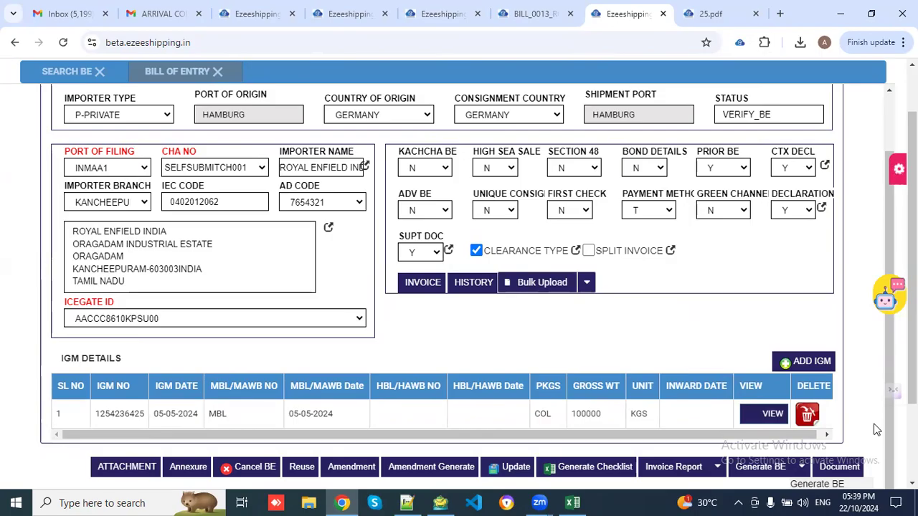
{"action": "scroll", "coordinate": [729, 280], "scroll_direction": "up", "scroll_amount": 1}
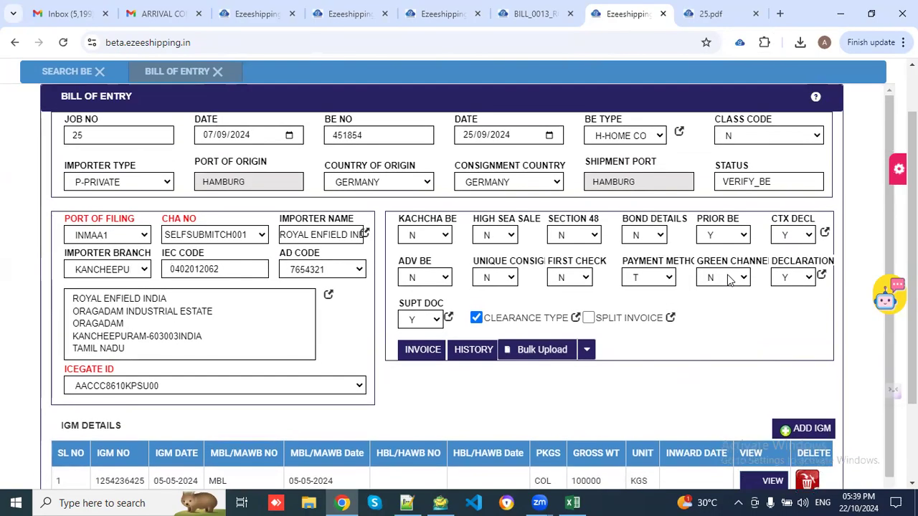
{"action": "scroll", "coordinate": [727, 338], "scroll_direction": "up", "scroll_amount": 1}
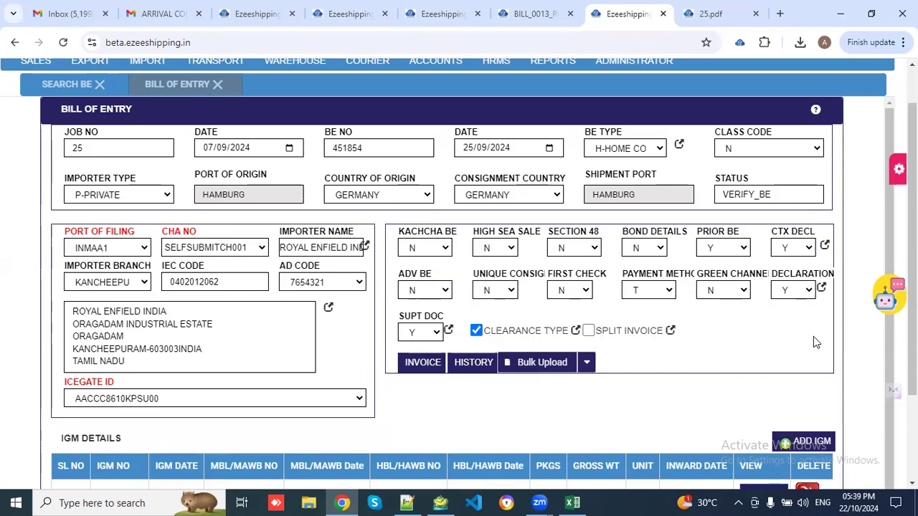
{"action": "scroll", "coordinate": [729, 349], "scroll_direction": "down", "scroll_amount": 1}
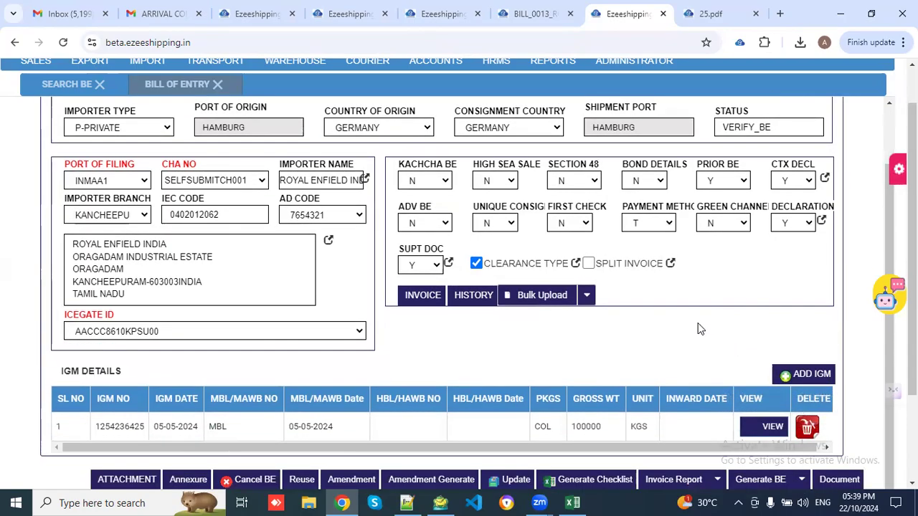
- Switch to the Gmail arrival confirmation tab and look up "be confirmation" in the mail search
{"action": "left_click", "coordinate": [161, 10]}
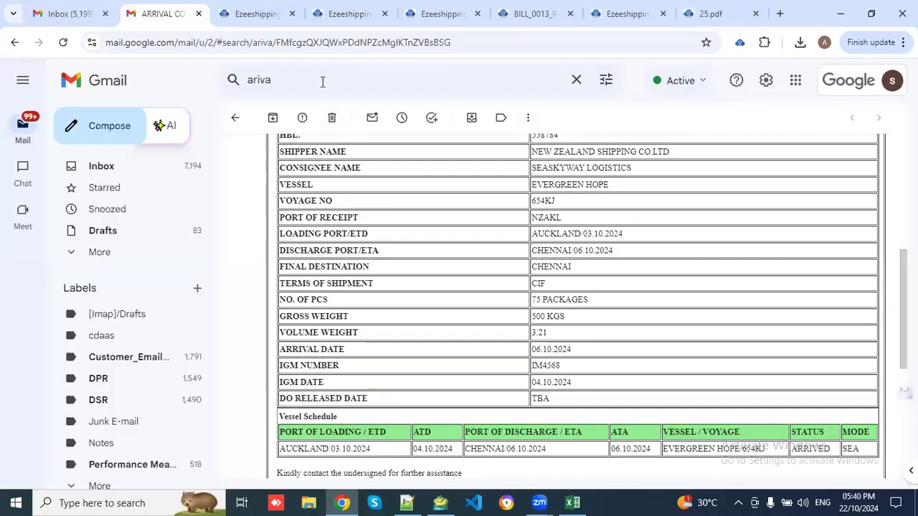
{"action": "left_click", "coordinate": [322, 81]}
{"action": "key", "text": "BackSpace"}
{"action": "key", "text": "BackSpace"}
{"action": "key", "text": "BackSpace"}
{"action": "key", "text": "BackSpace"}
{"action": "key", "text": "BackSpace"}
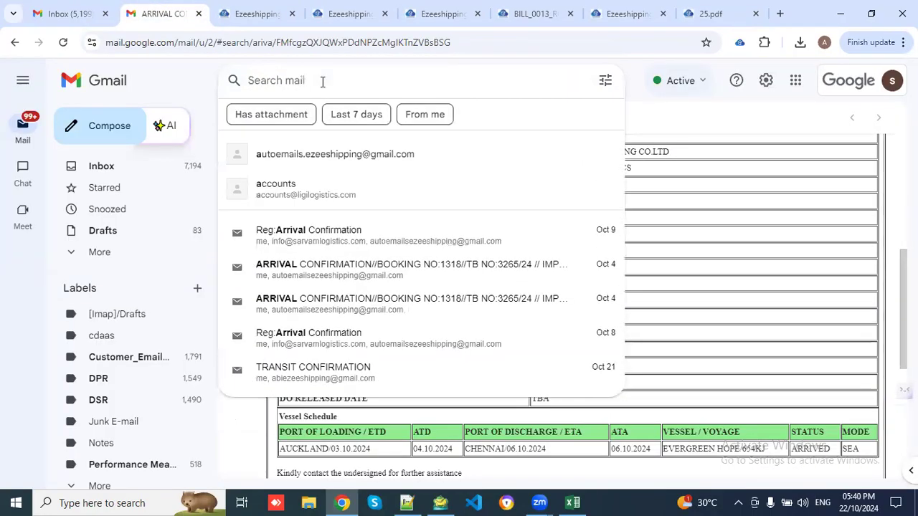
{"action": "type", "text": "be con"}
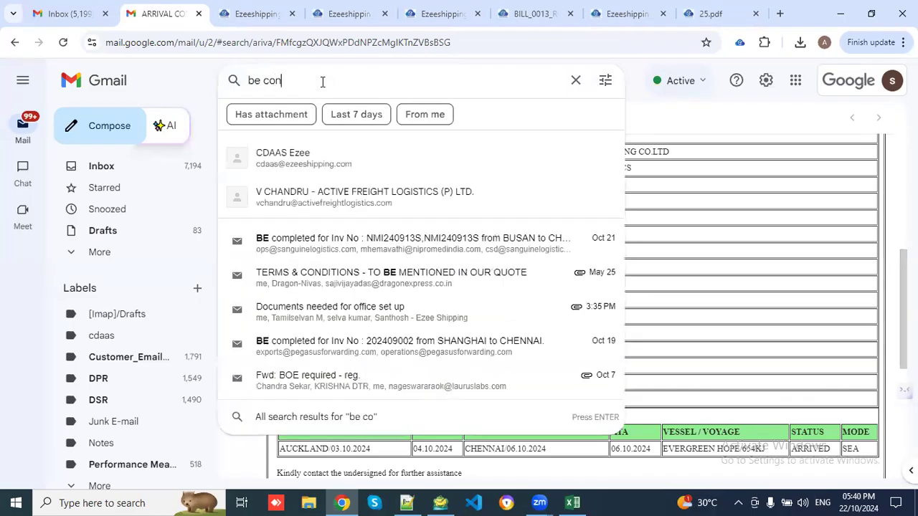
{"action": "type", "text": "fi"}
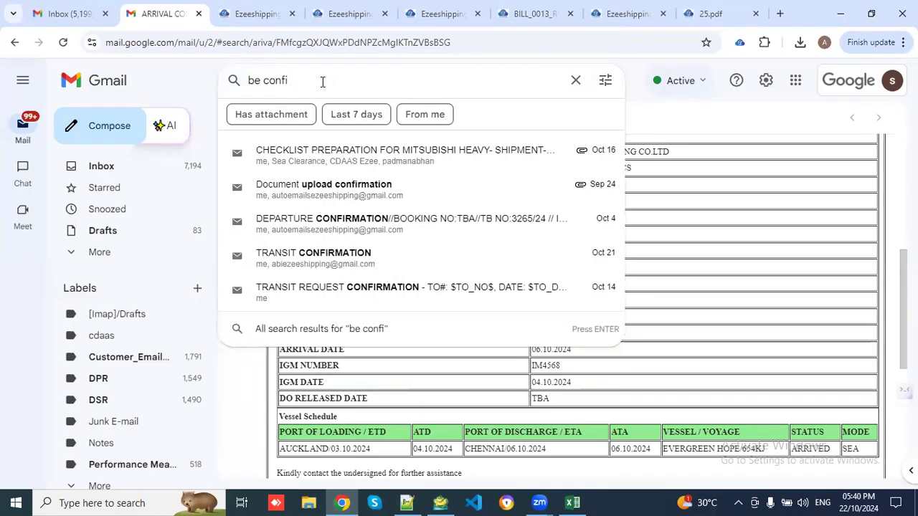
{"action": "type", "text": "rmation"}
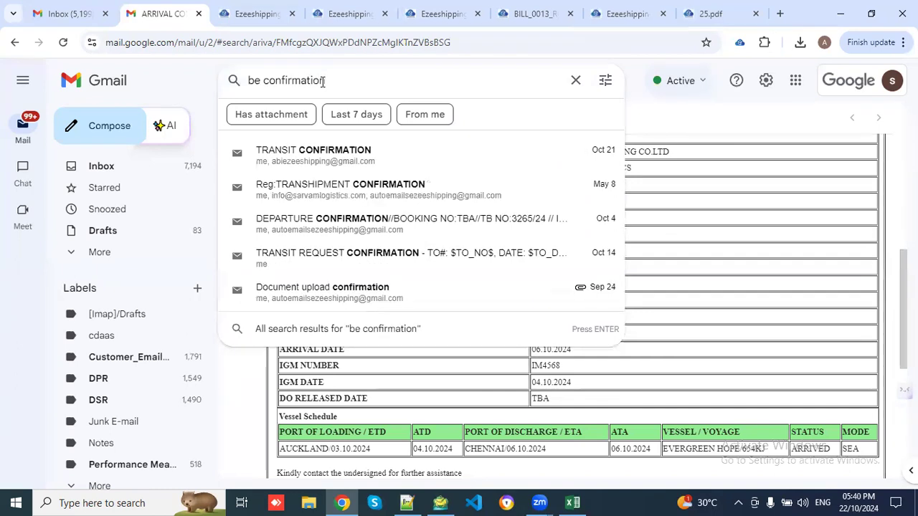
- Search the mail for "bill of entry" instead and open the forwarded email with the electronic first copy of the BoE
{"action": "key", "text": "ctrl+a"}
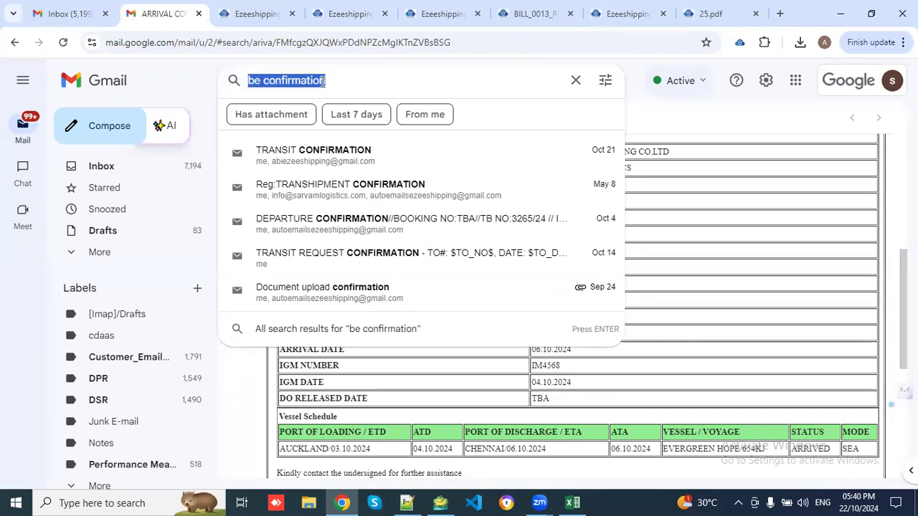
{"action": "key", "text": "BackSpace"}
{"action": "type", "text": "bill of"}
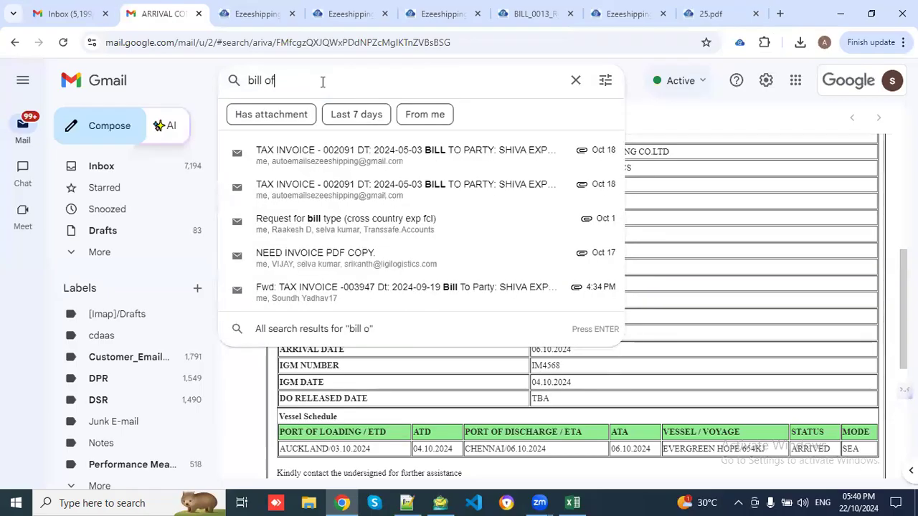
{"action": "type", "text": " entry"}
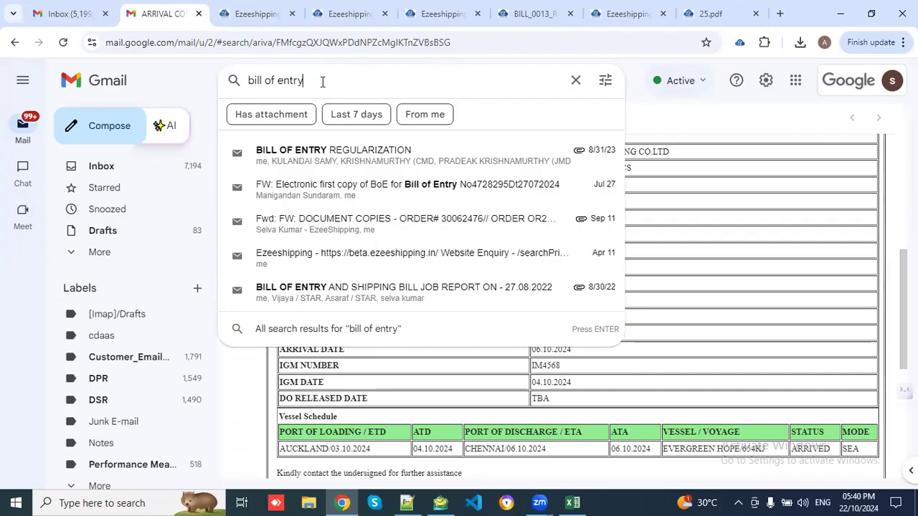
{"action": "left_click", "coordinate": [373, 189]}
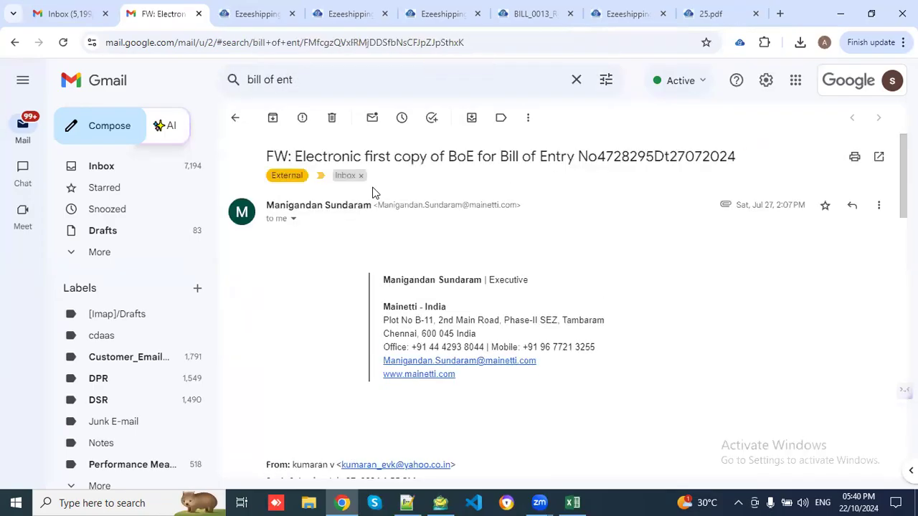
- Skim the Bill of Entry email, search the mail for "ooc" and open the OOC confirmation email for the Chennai to Seoul shipment
{"action": "scroll", "coordinate": [532, 298], "scroll_direction": "down", "scroll_amount": 15}
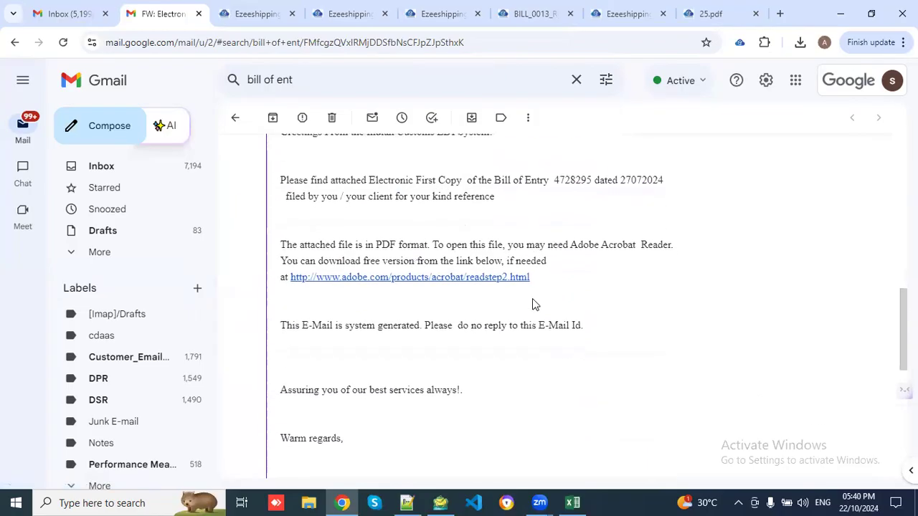
{"action": "left_click", "coordinate": [317, 80]}
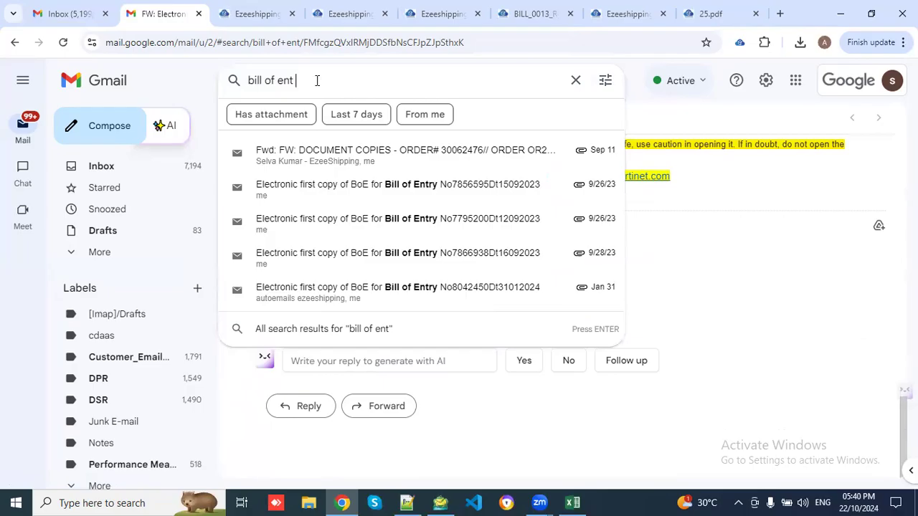
{"action": "key", "text": "ctrl+a"}
{"action": "key", "text": "BackSpace"}
{"action": "type", "text": "ooc"}
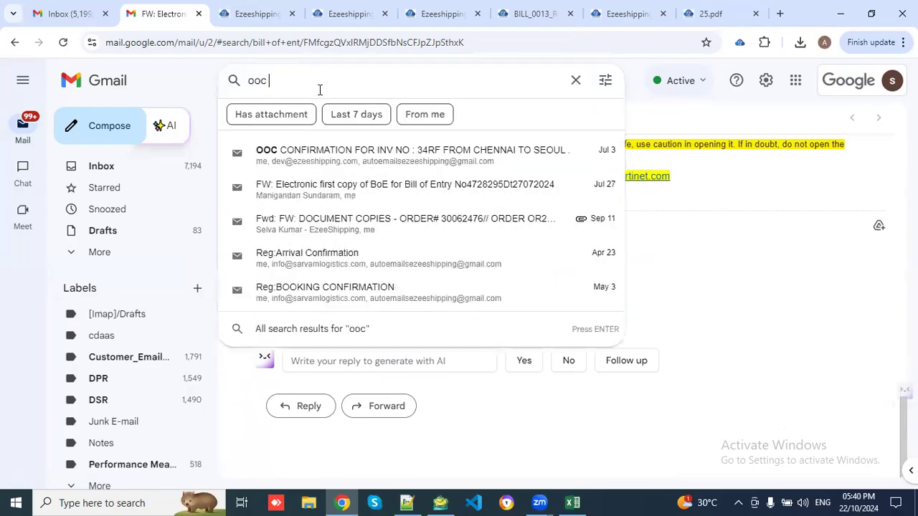
{"action": "left_click", "coordinate": [345, 150]}
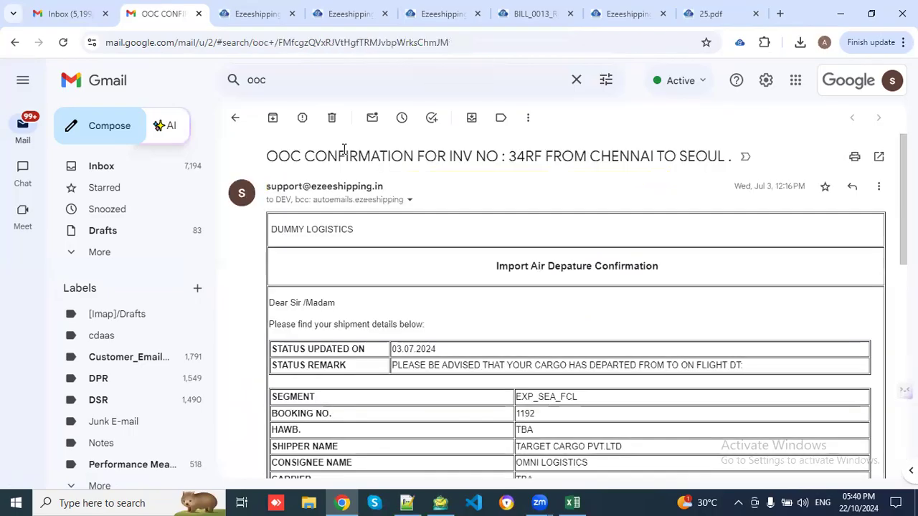
- Reopen the OOC confirmation email from the search suggestions and read through its shipment details table
{"action": "left_click", "coordinate": [340, 79]}
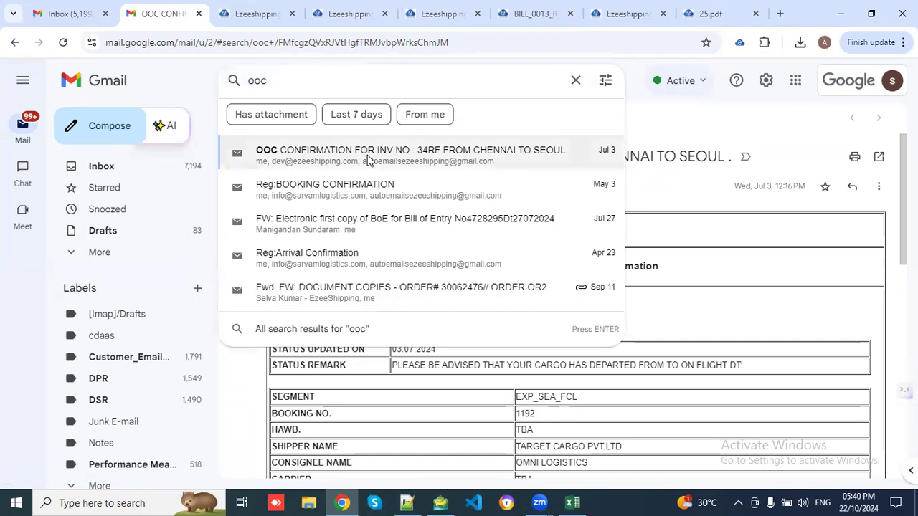
{"action": "left_click", "coordinate": [367, 155]}
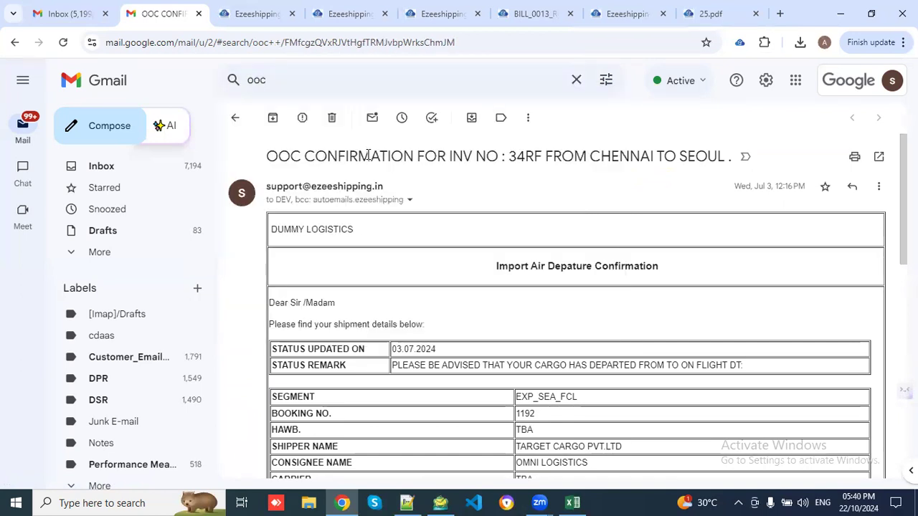
{"action": "scroll", "coordinate": [502, 234], "scroll_direction": "down", "scroll_amount": 10}
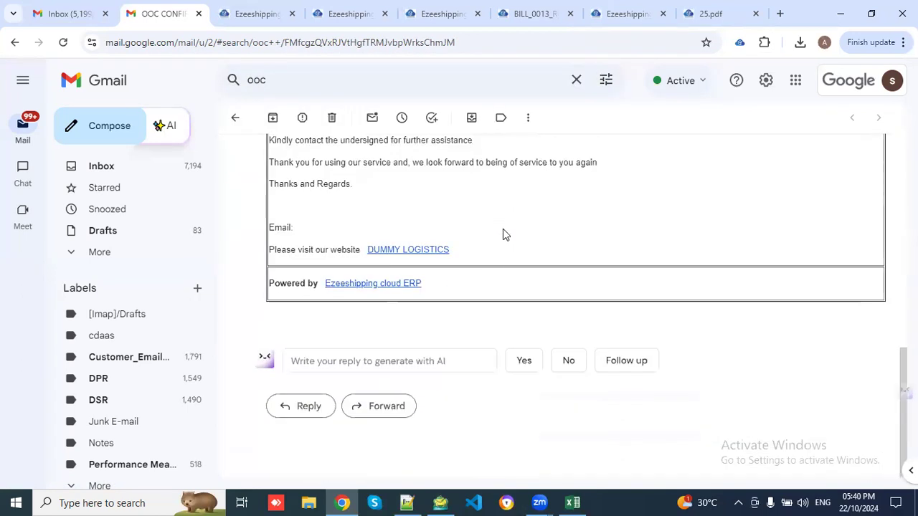
{"action": "scroll", "coordinate": [503, 234], "scroll_direction": "up", "scroll_amount": 5}
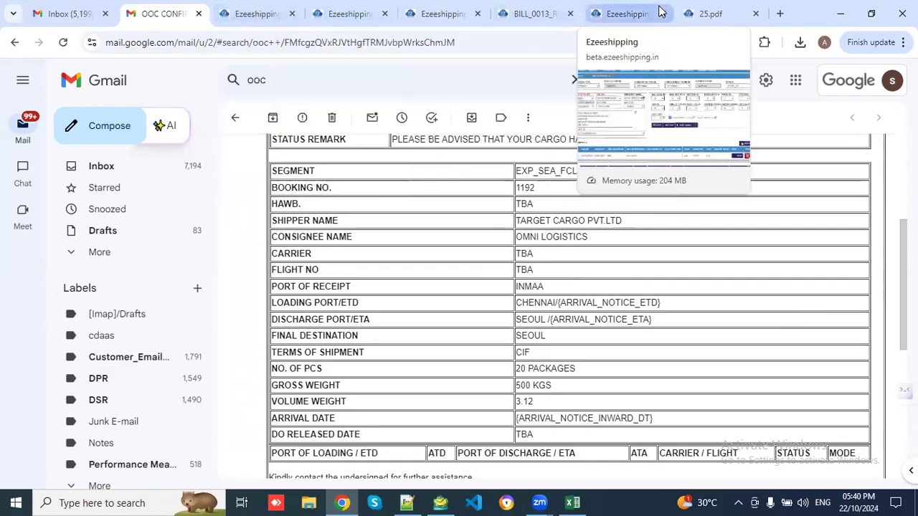
- Return to the Ezeeshipping Bill of Entry tab and close both the Bill of Entry and Search BE pages
{"action": "left_click", "coordinate": [622, 6]}
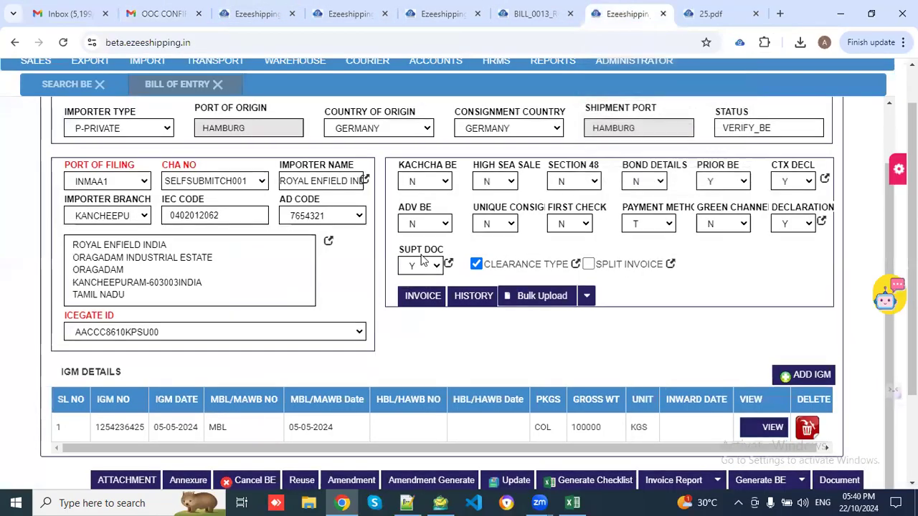
{"action": "scroll", "coordinate": [423, 260], "scroll_direction": "up", "scroll_amount": 1}
{"action": "scroll", "coordinate": [370, 251], "scroll_direction": "up", "scroll_amount": 1}
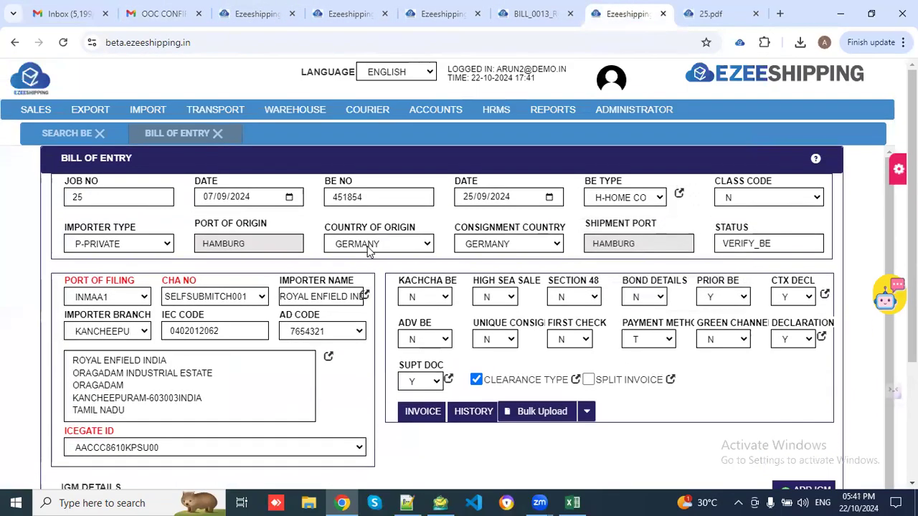
{"action": "left_click", "coordinate": [217, 134]}
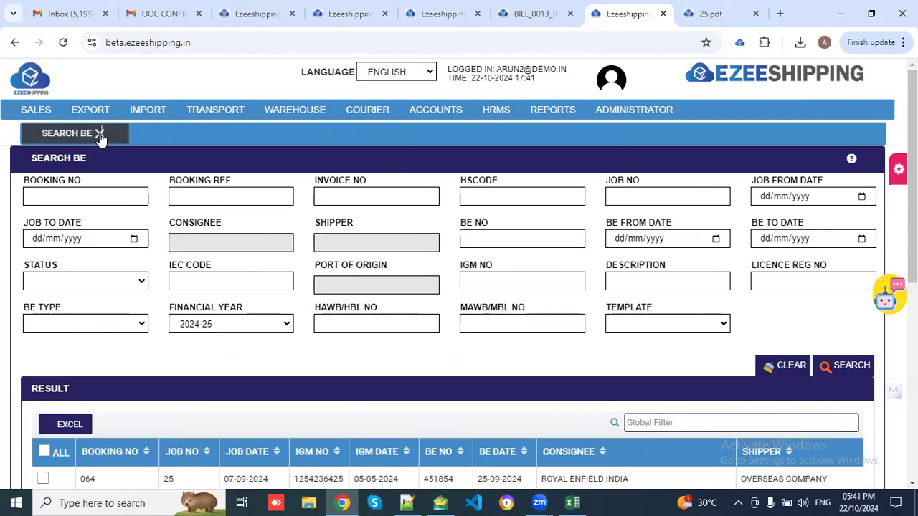
{"action": "left_click", "coordinate": [100, 134]}
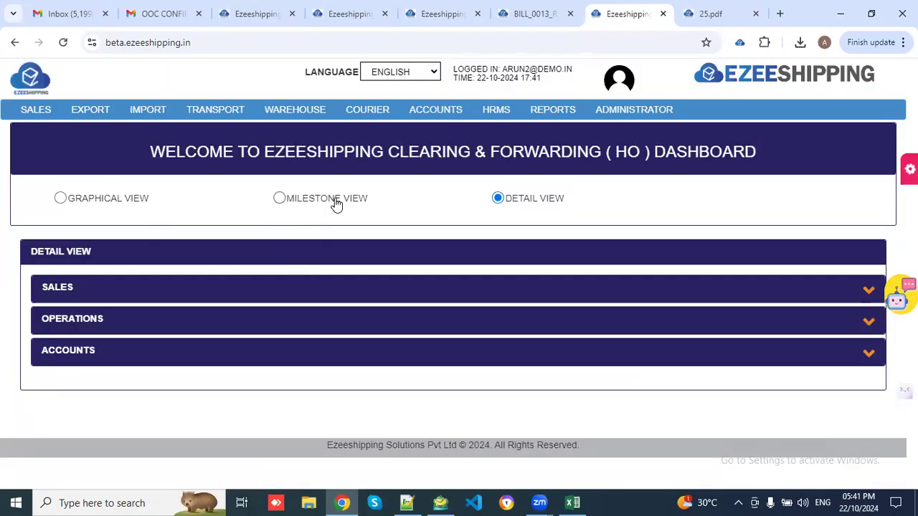
- Switch the dashboard to Graphical View and expand the Import chart under Shipment View
{"action": "left_click", "coordinate": [61, 199]}
{"action": "scroll", "coordinate": [125, 268], "scroll_direction": "down", "scroll_amount": 3}
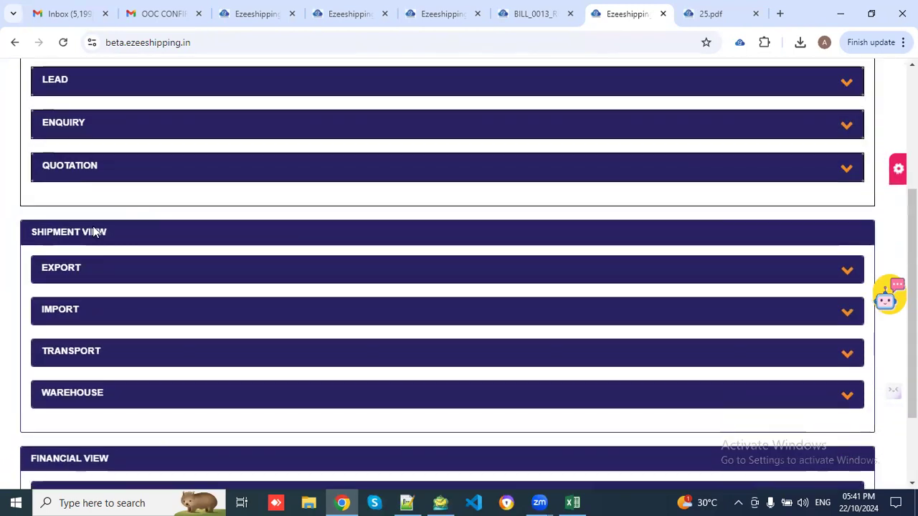
{"action": "left_click", "coordinate": [62, 270]}
{"action": "left_click", "coordinate": [62, 269]}
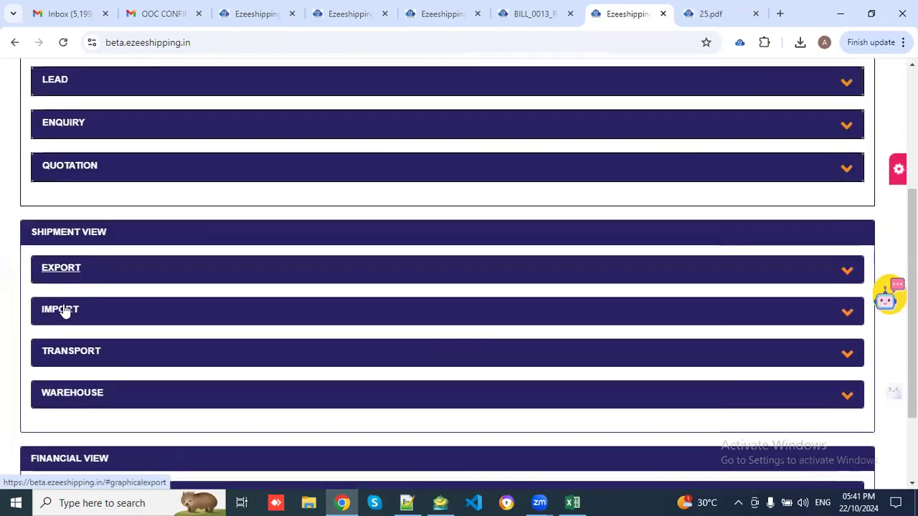
{"action": "left_click", "coordinate": [63, 313]}
{"action": "scroll", "coordinate": [180, 241], "scroll_direction": "down", "scroll_amount": 2}
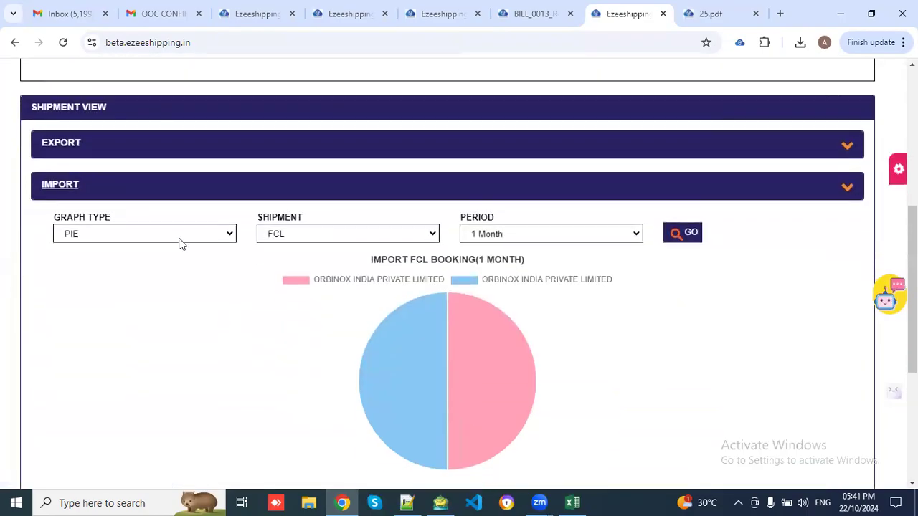
- Generate the import booking chart with graph type PIE, shipment FCL and a period of 6 Months
{"action": "left_click", "coordinate": [176, 241]}
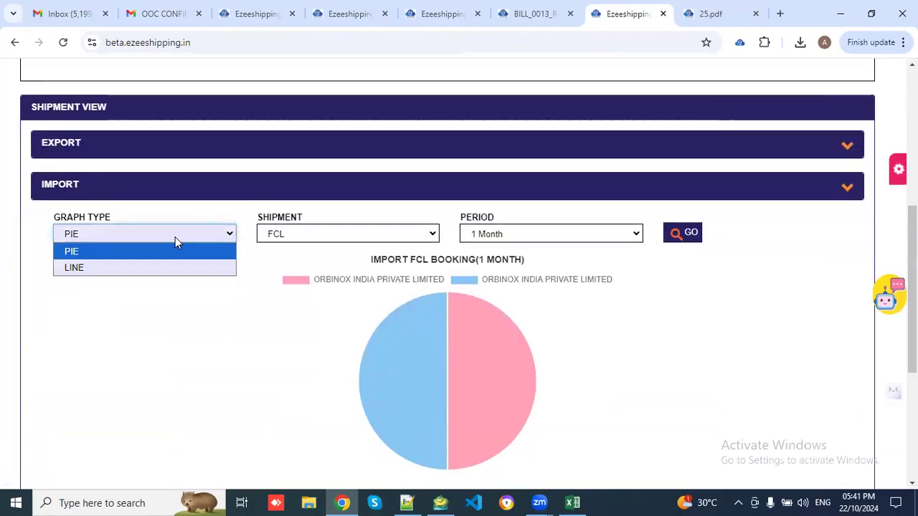
{"action": "left_click", "coordinate": [175, 237]}
{"action": "left_click", "coordinate": [283, 238]}
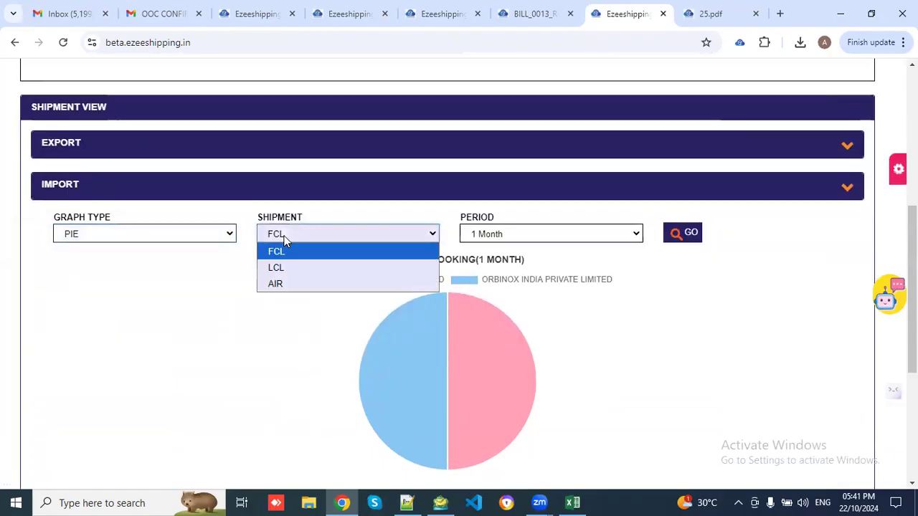
{"action": "left_click", "coordinate": [284, 241]}
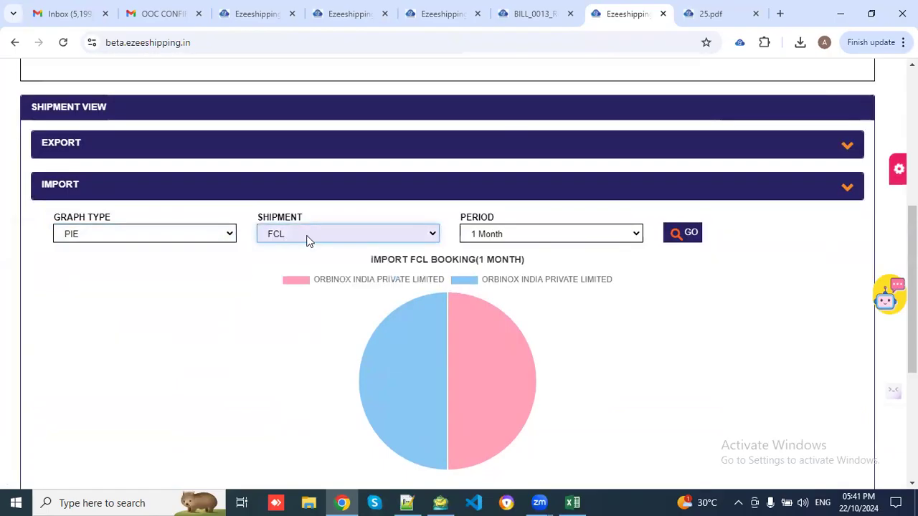
{"action": "left_click", "coordinate": [529, 236]}
{"action": "left_click", "coordinate": [523, 285]}
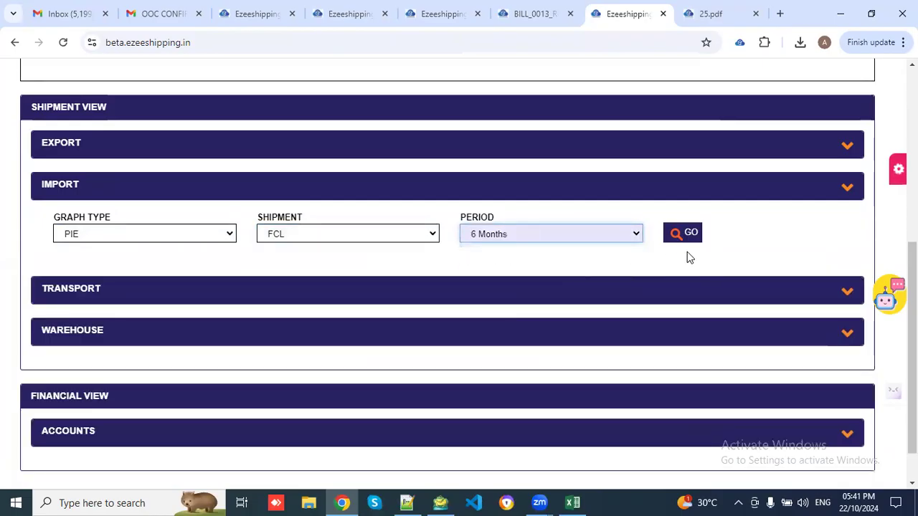
{"action": "left_click", "coordinate": [686, 238]}
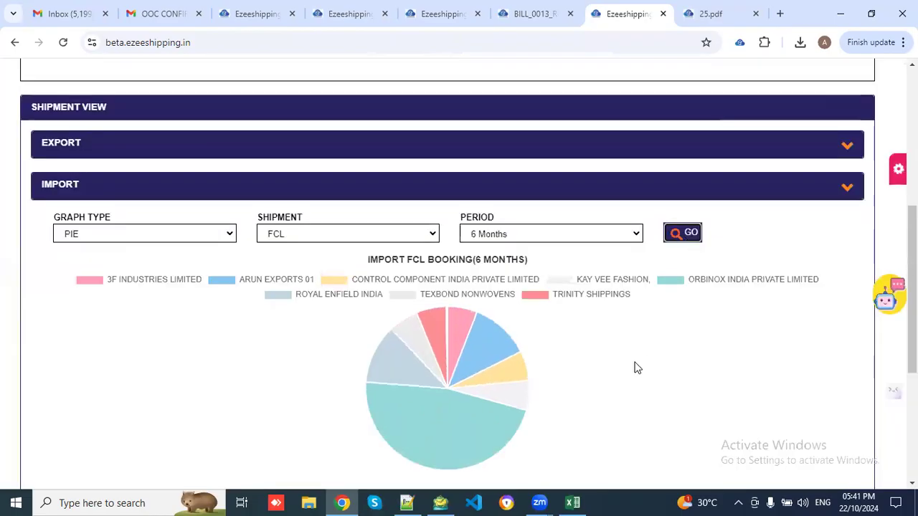
{"action": "scroll", "coordinate": [634, 368], "scroll_direction": "down", "scroll_amount": 1}
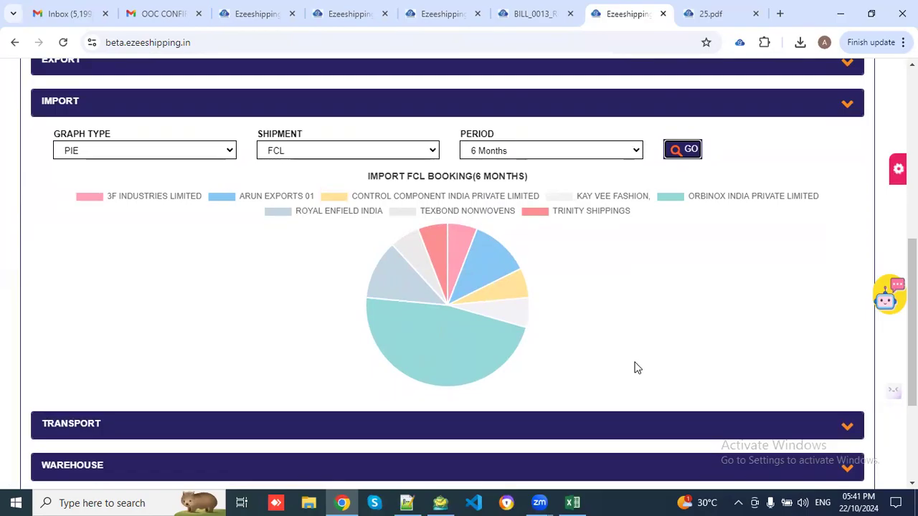
{"action": "scroll", "coordinate": [367, 244], "scroll_direction": "up", "scroll_amount": 1}
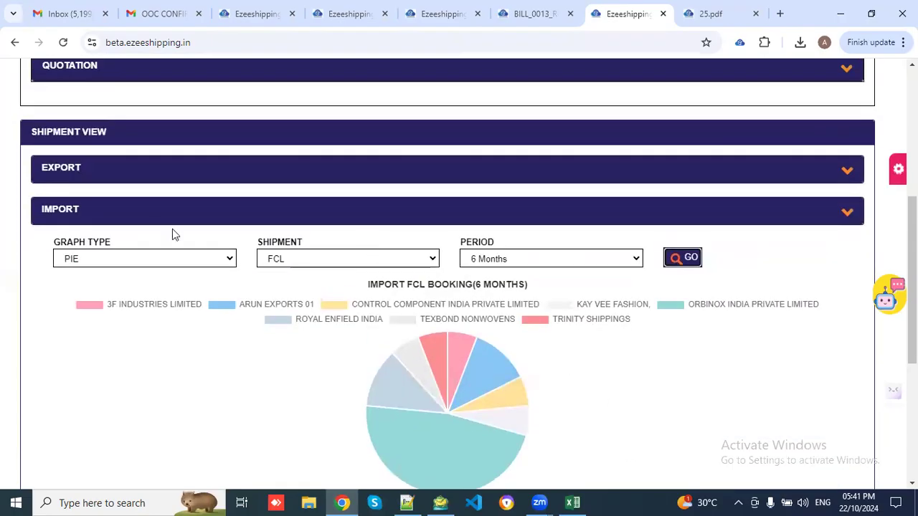
- Switch the dashboard to Milestone View and expand the IMP_AIR bookings table under Import
{"action": "scroll", "coordinate": [254, 229], "scroll_direction": "up", "scroll_amount": 5}
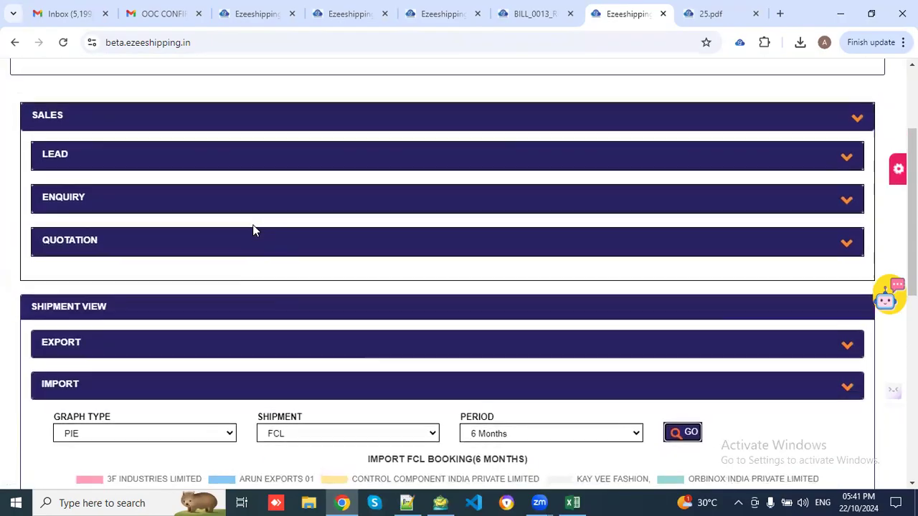
{"action": "left_click", "coordinate": [277, 199]}
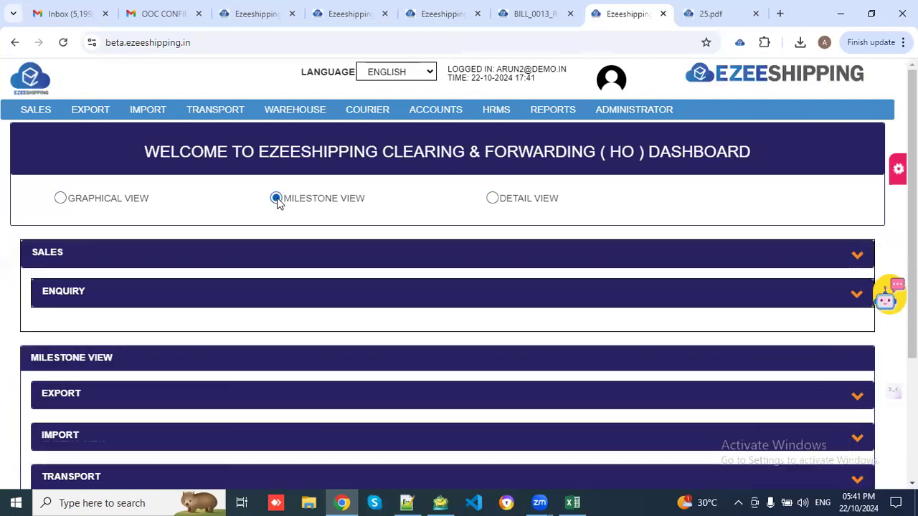
{"action": "scroll", "coordinate": [326, 277], "scroll_direction": "down", "scroll_amount": 2}
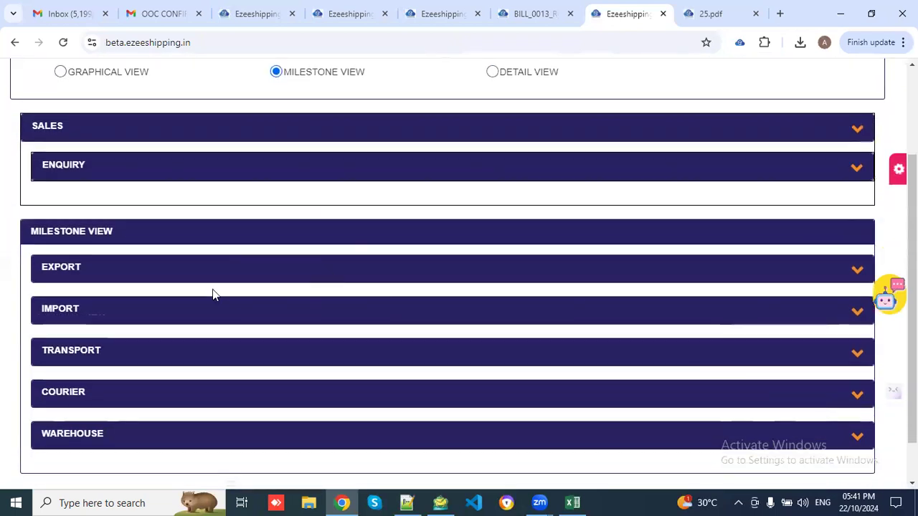
{"action": "left_click", "coordinate": [69, 309]}
{"action": "scroll", "coordinate": [199, 318], "scroll_direction": "down", "scroll_amount": 1}
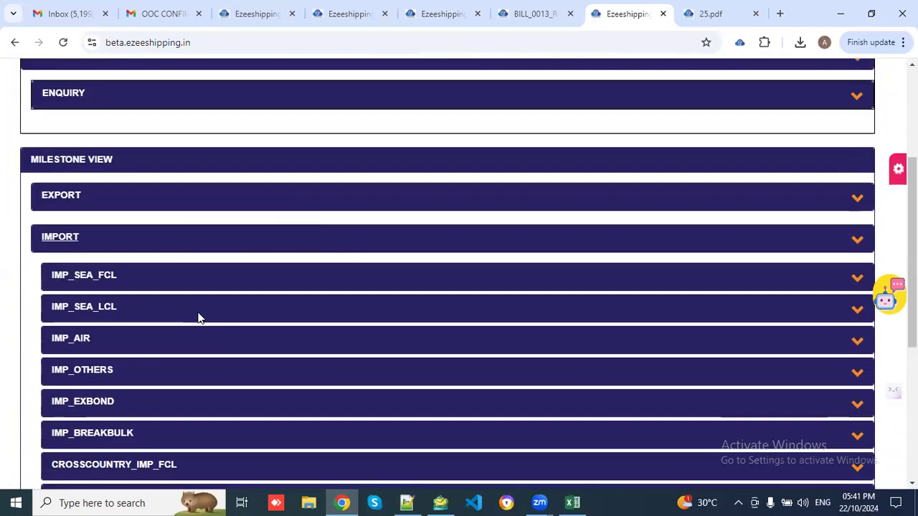
{"action": "left_click", "coordinate": [70, 340]}
{"action": "scroll", "coordinate": [334, 320], "scroll_direction": "down", "scroll_amount": 4}
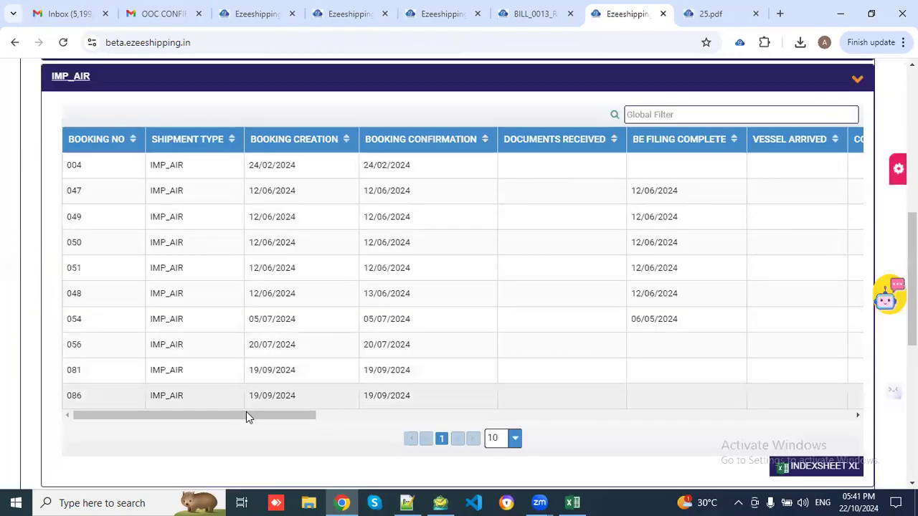
- Review the IMP_AIR milestone columns from document receipt through the DO issued to consignee
{"action": "left_click_drag", "start_coordinate": [248, 415], "coordinate": [365, 418]}
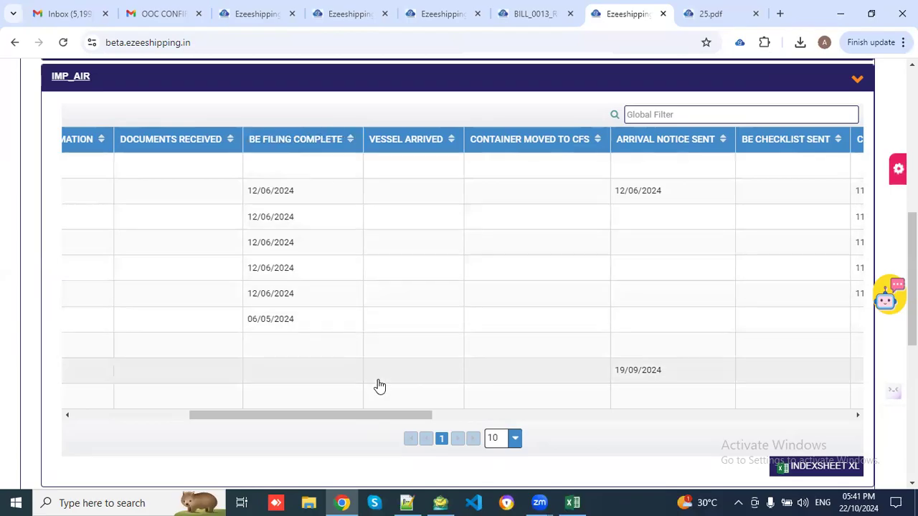
{"action": "left_click_drag", "start_coordinate": [377, 419], "coordinate": [469, 425]}
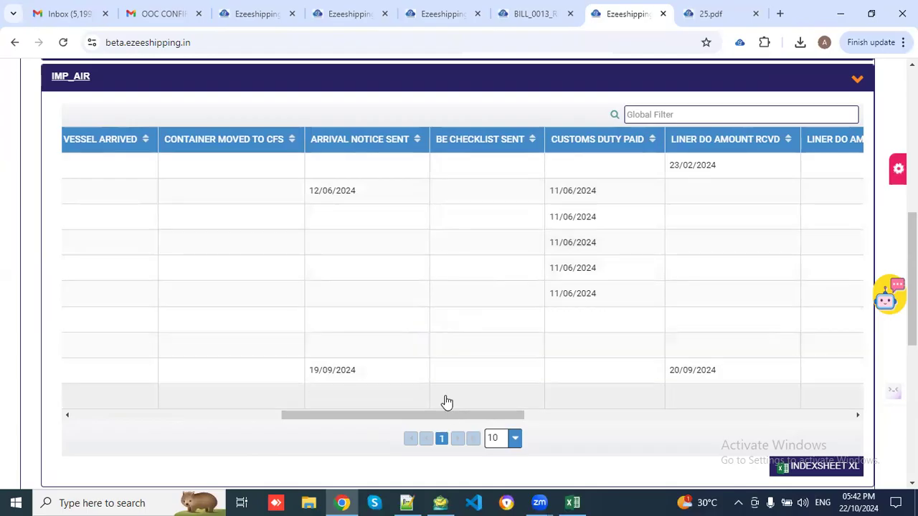
{"action": "left_click_drag", "start_coordinate": [452, 415], "coordinate": [563, 420]}
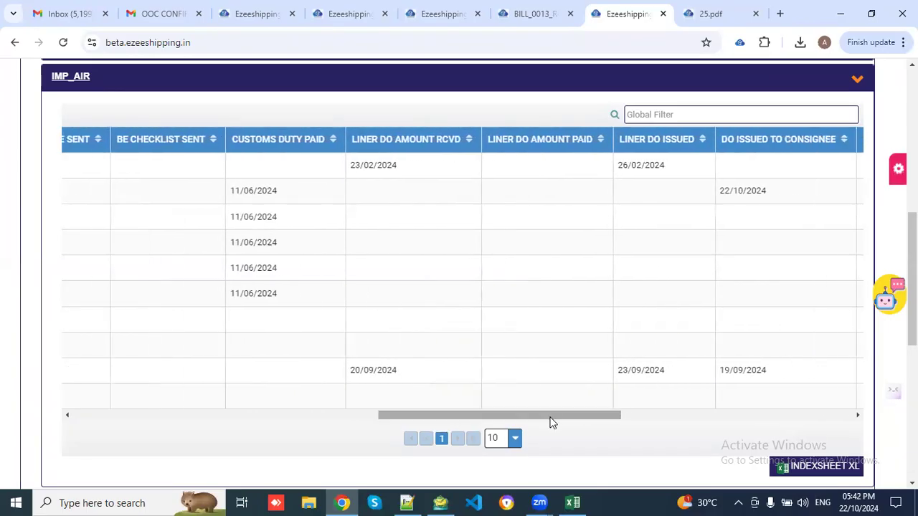
- Switch the dashboard to Detail View and expand Operations, Import and IMP_AIR to list the pending-stage sections
{"action": "scroll", "coordinate": [481, 287], "scroll_direction": "up", "scroll_amount": 5}
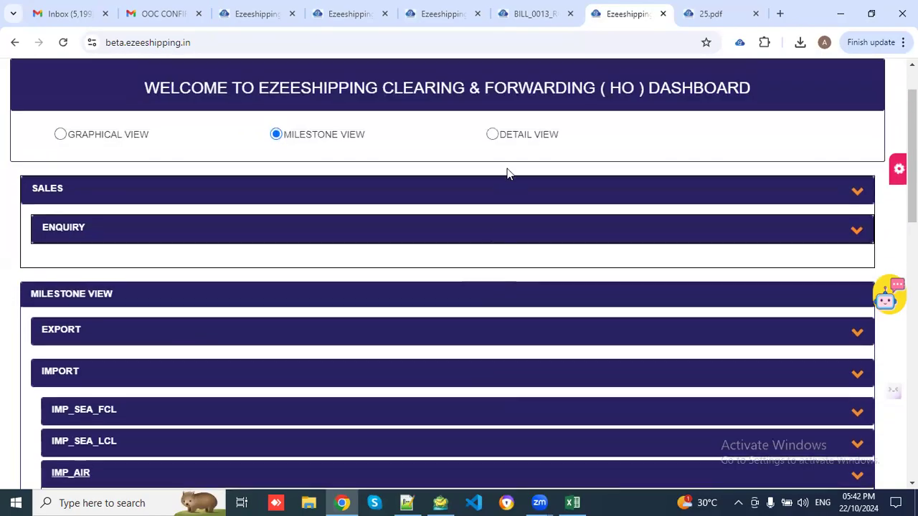
{"action": "left_click", "coordinate": [491, 135]}
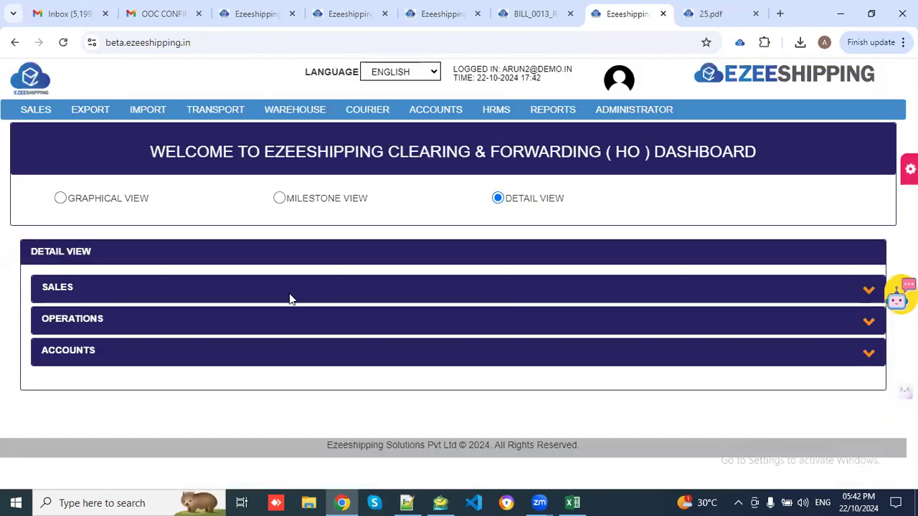
{"action": "left_click", "coordinate": [90, 324]}
{"action": "scroll", "coordinate": [90, 323], "scroll_direction": "down", "scroll_amount": 2}
{"action": "left_click", "coordinate": [70, 280]}
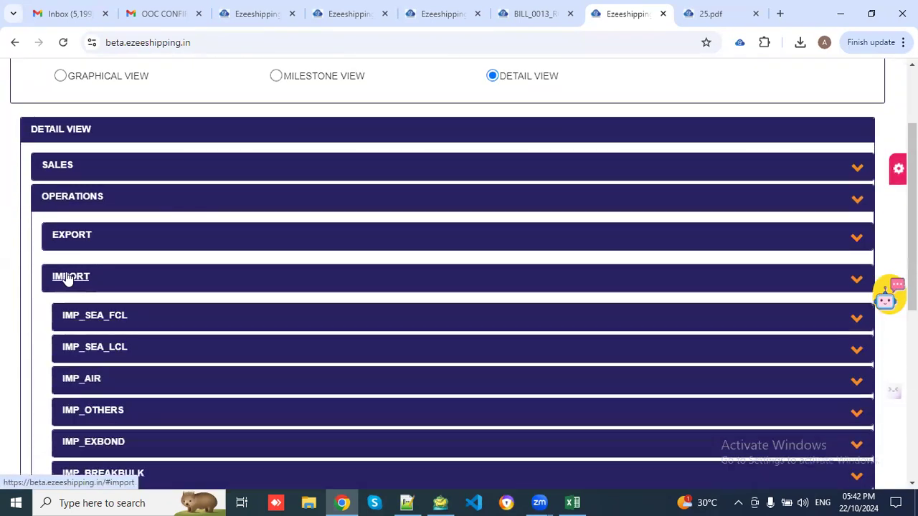
{"action": "scroll", "coordinate": [70, 280], "scroll_direction": "down", "scroll_amount": 2}
{"action": "left_click", "coordinate": [80, 263]}
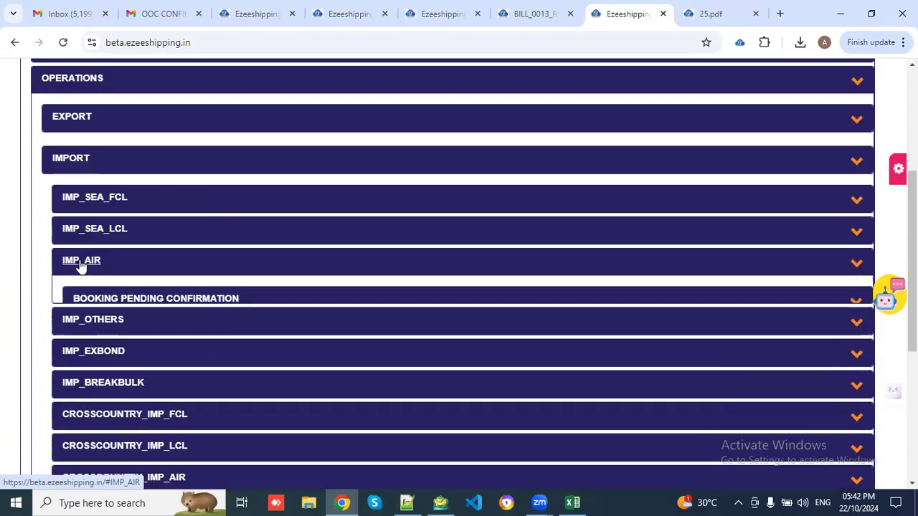
{"action": "scroll", "coordinate": [244, 268], "scroll_direction": "down", "scroll_amount": 3}
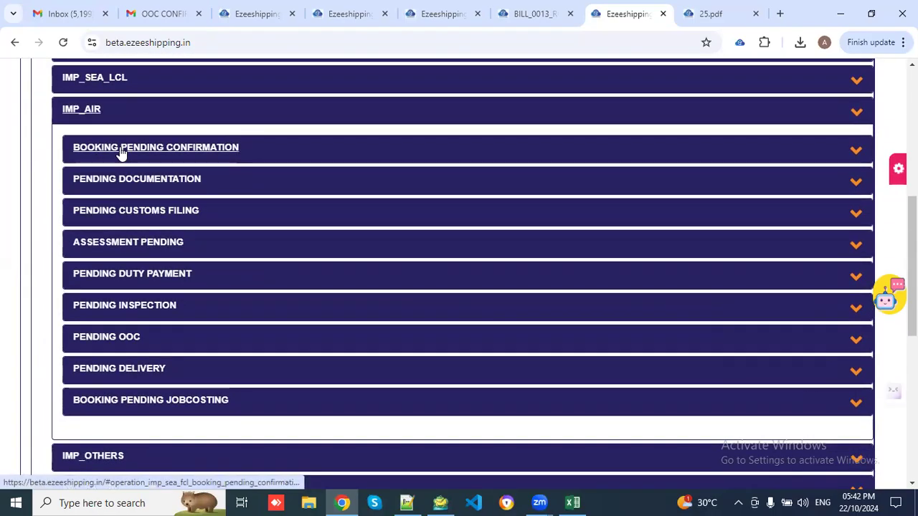
- Expand the Pending Customs Filing, Assessment Pending and Pending Duty Payment sections under IMP_AIR to view their booking tables
{"action": "left_click", "coordinate": [122, 212]}
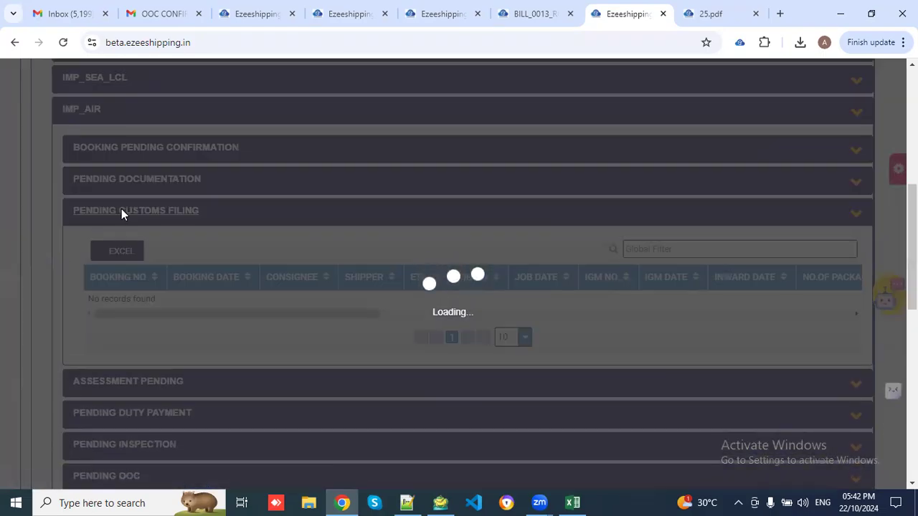
{"action": "scroll", "coordinate": [136, 337], "scroll_direction": "down", "scroll_amount": 1}
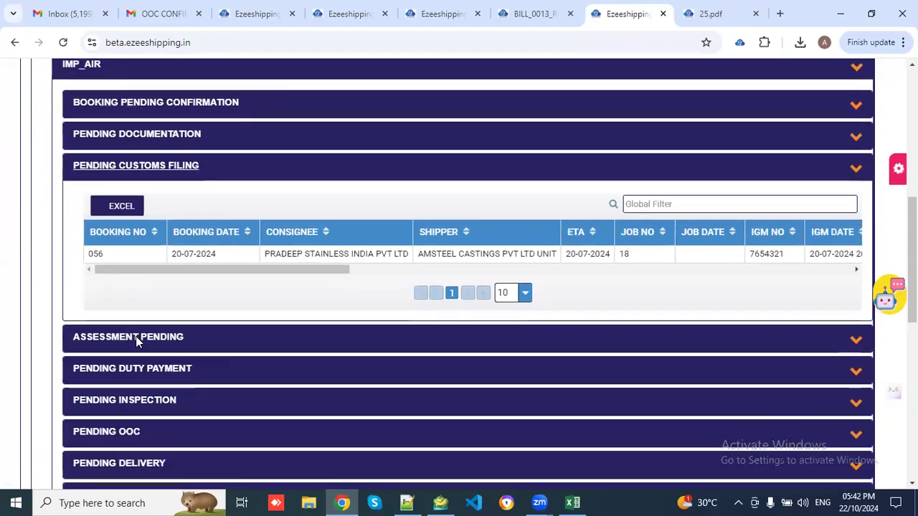
{"action": "left_click", "coordinate": [136, 338]}
{"action": "scroll", "coordinate": [129, 336], "scroll_direction": "down", "scroll_amount": 4}
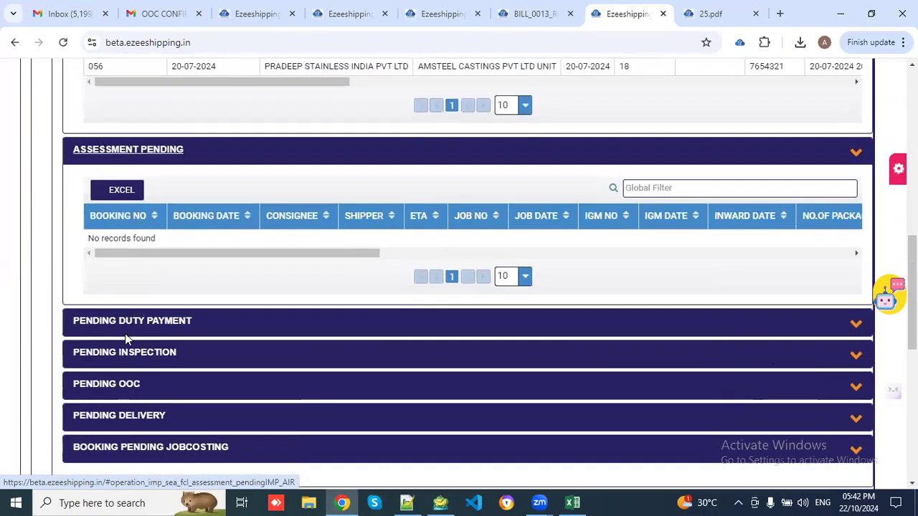
{"action": "left_click", "coordinate": [118, 324]}
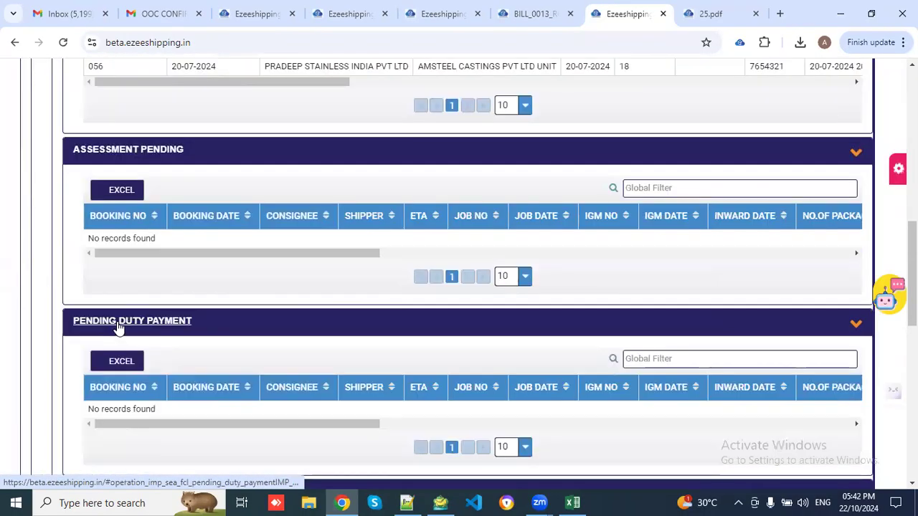
- Expand the IMP_AIR Pending Inspection, Pending OOC and Pending Delivery sections, and return to the Pending Customs Filing table
{"action": "scroll", "coordinate": [118, 327], "scroll_direction": "down", "scroll_amount": 4}
{"action": "left_click", "coordinate": [115, 315]}
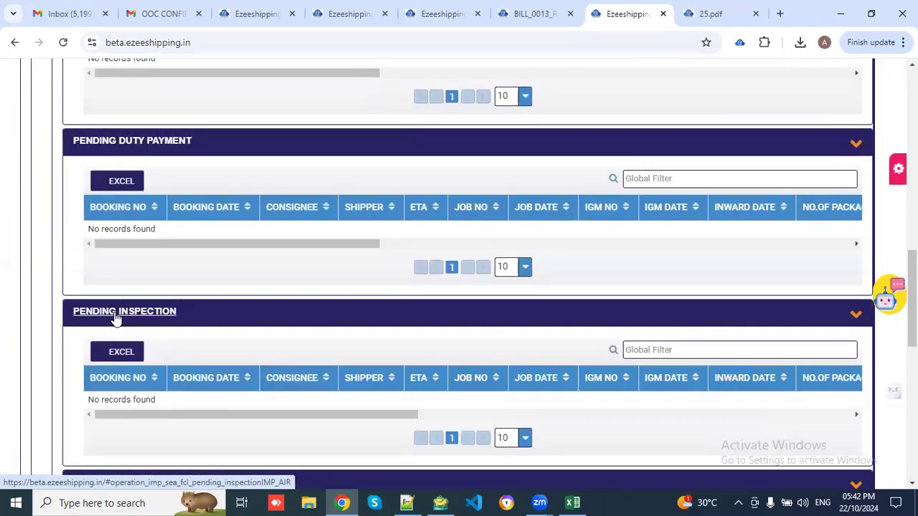
{"action": "scroll", "coordinate": [115, 316], "scroll_direction": "down", "scroll_amount": 3}
{"action": "left_click", "coordinate": [103, 277]}
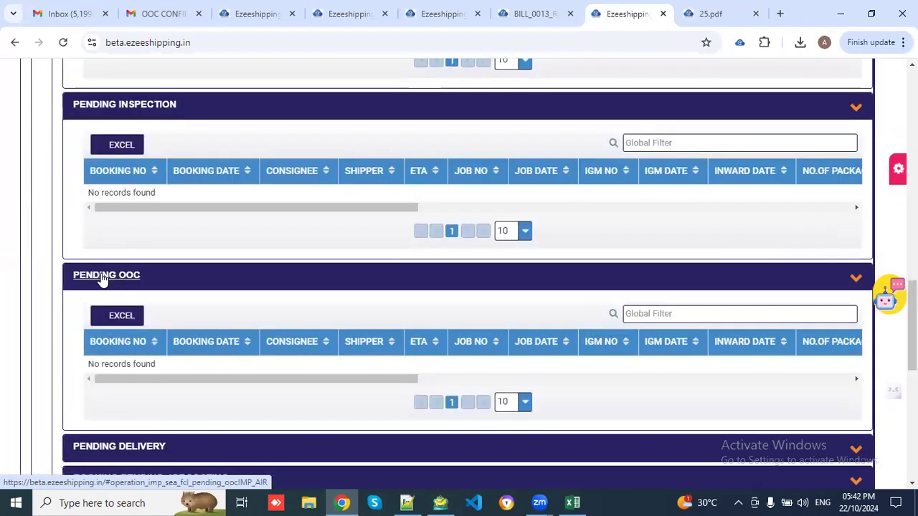
{"action": "scroll", "coordinate": [103, 280], "scroll_direction": "down", "scroll_amount": 3}
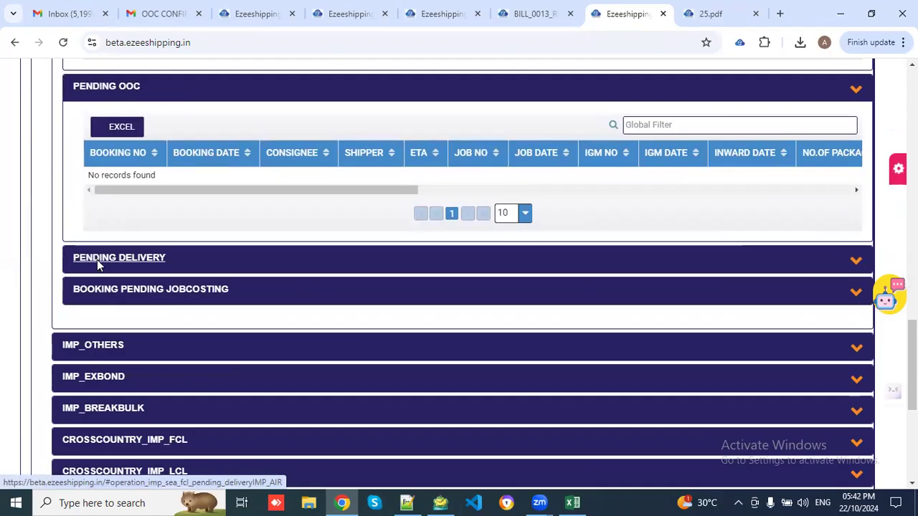
{"action": "left_click", "coordinate": [98, 261]}
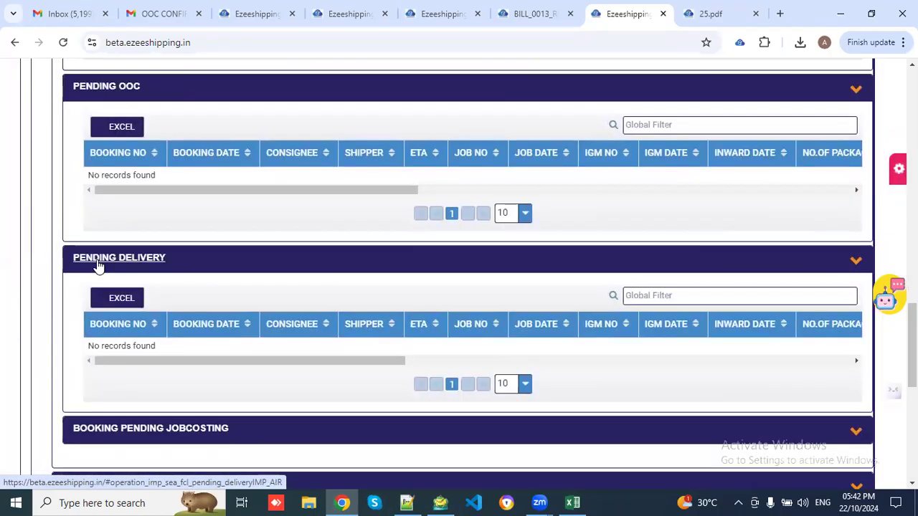
{"action": "left_click", "coordinate": [105, 126]}
{"action": "scroll", "coordinate": [220, 147], "scroll_direction": "up", "scroll_amount": 15}
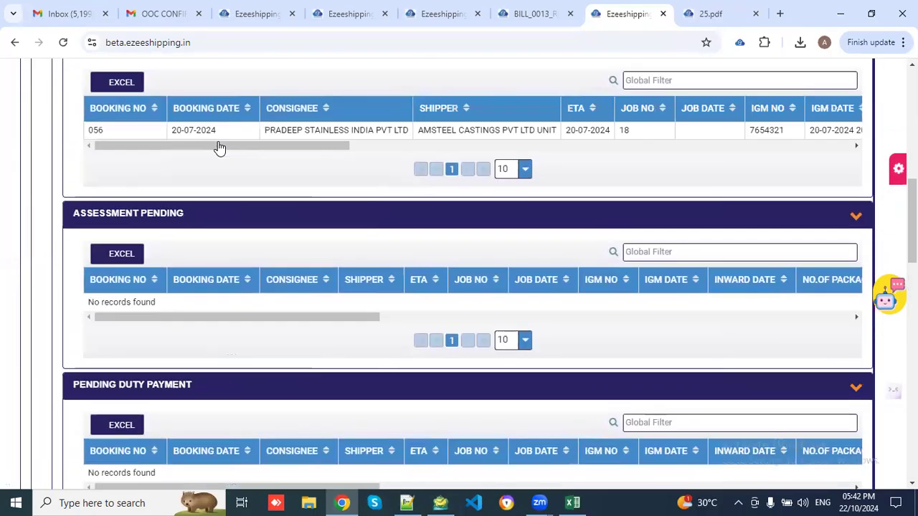